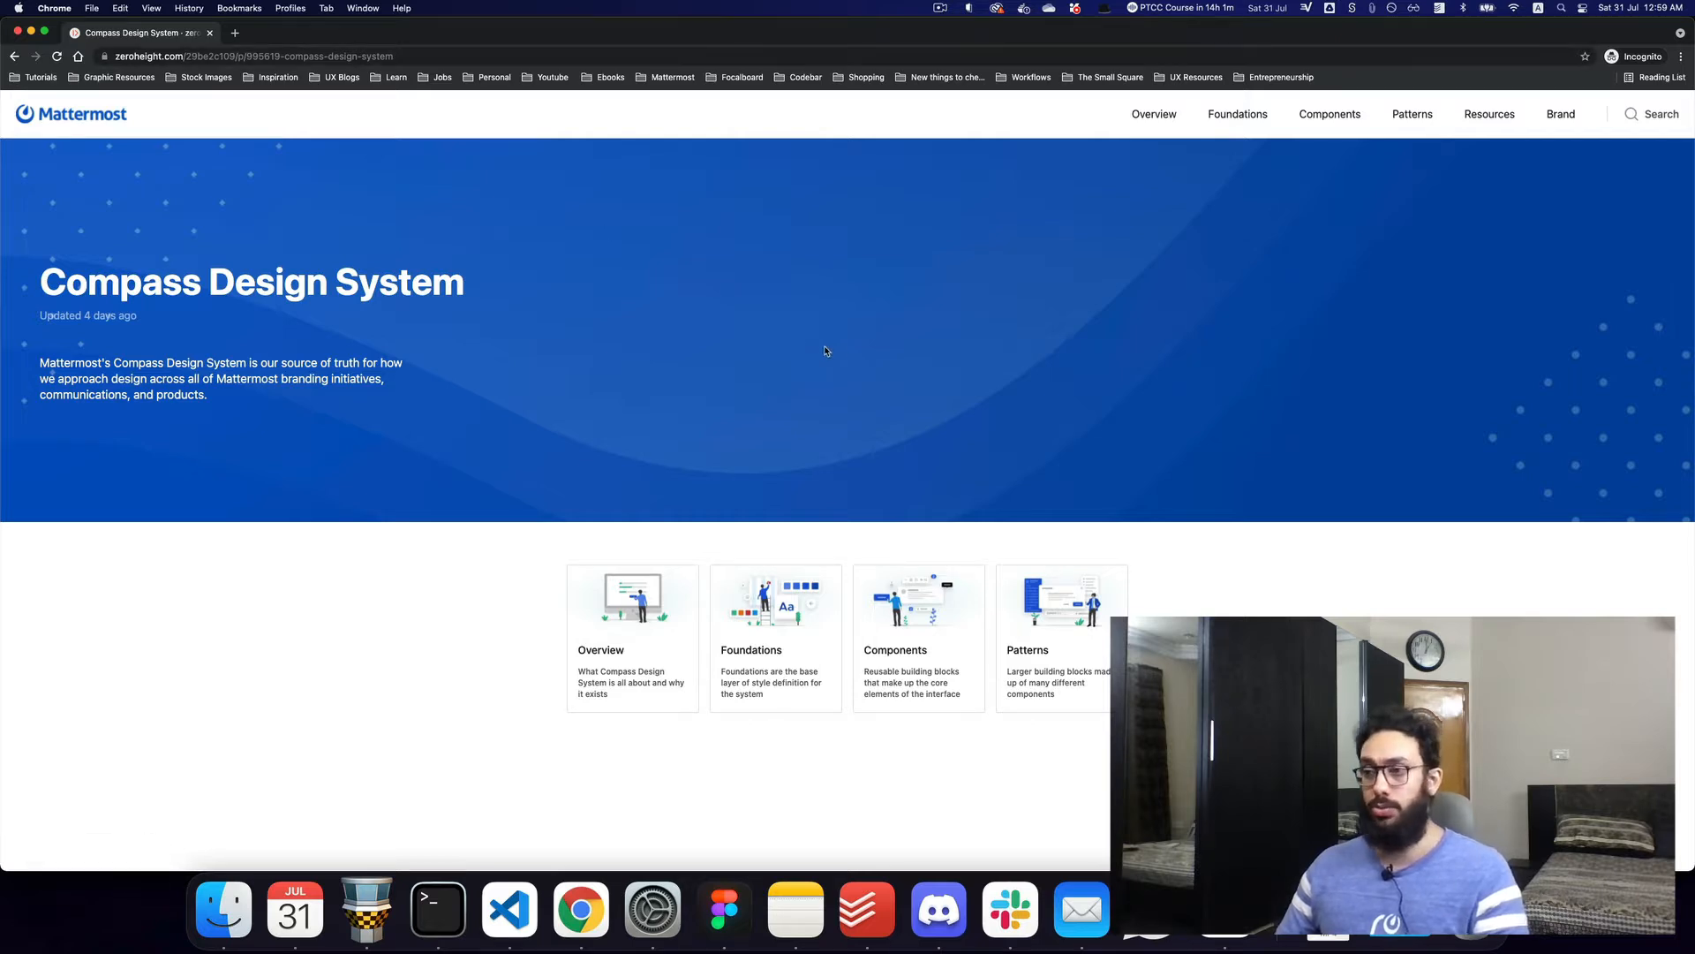
Switch to Figma and look through the Compass Design team's project folders
{"action": "left_click", "coordinate": [744, 919]}
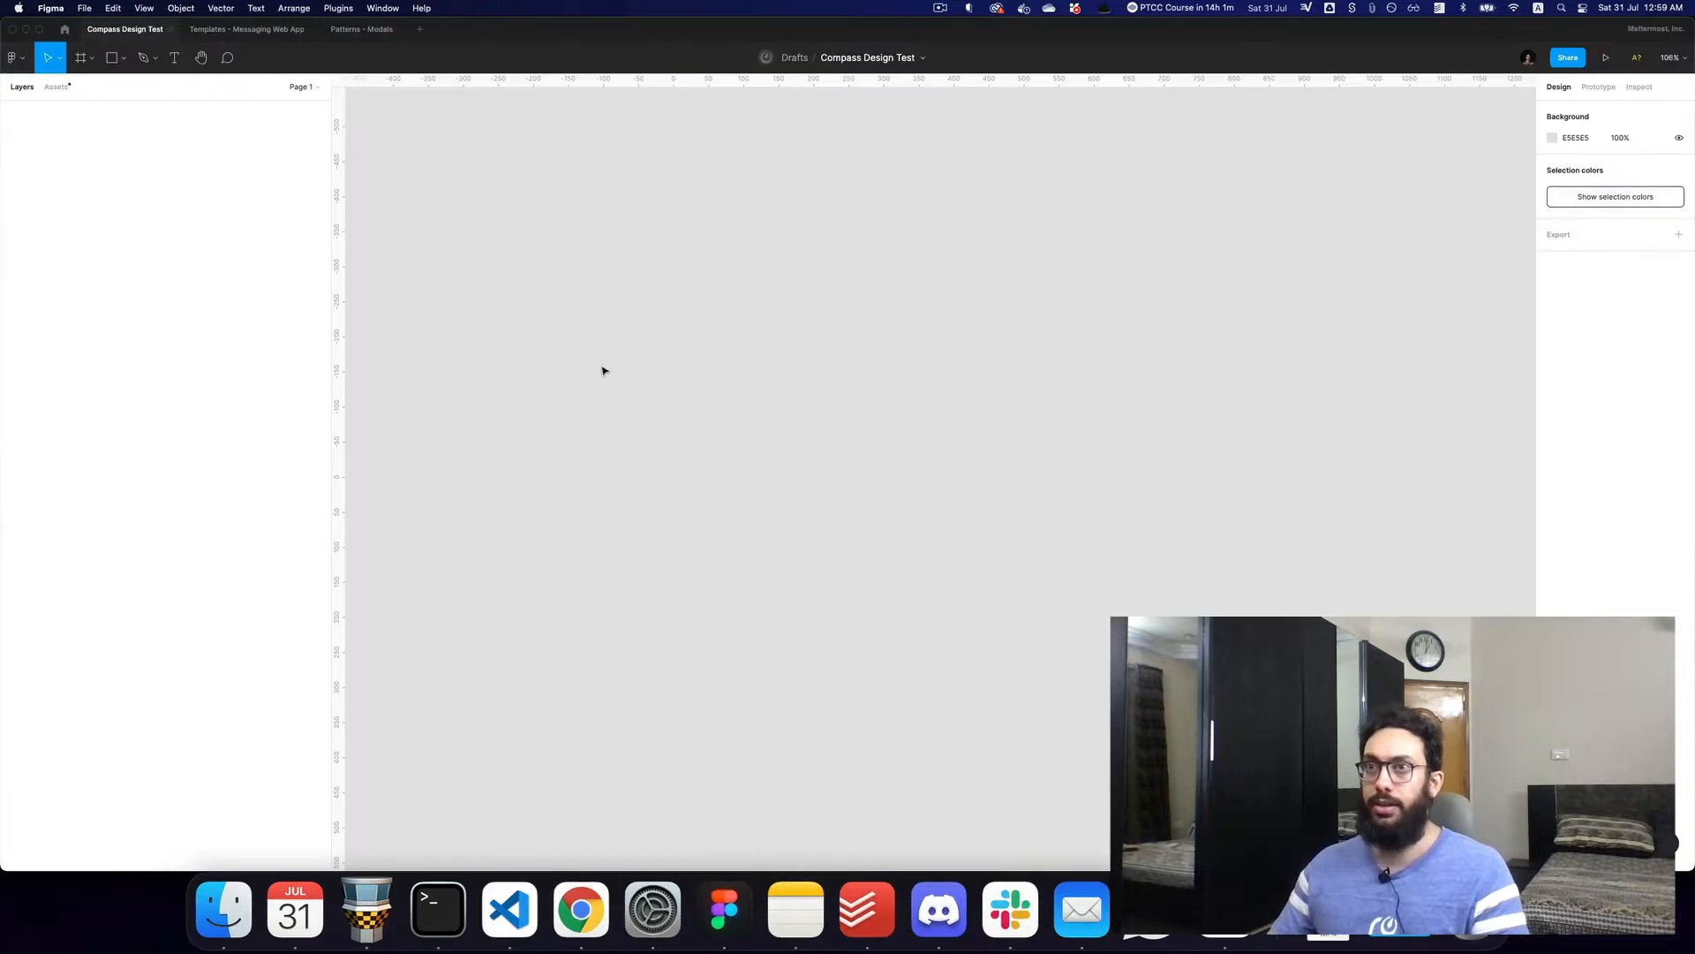
{"action": "left_click", "coordinate": [64, 30]}
{"action": "left_click", "coordinate": [62, 520]}
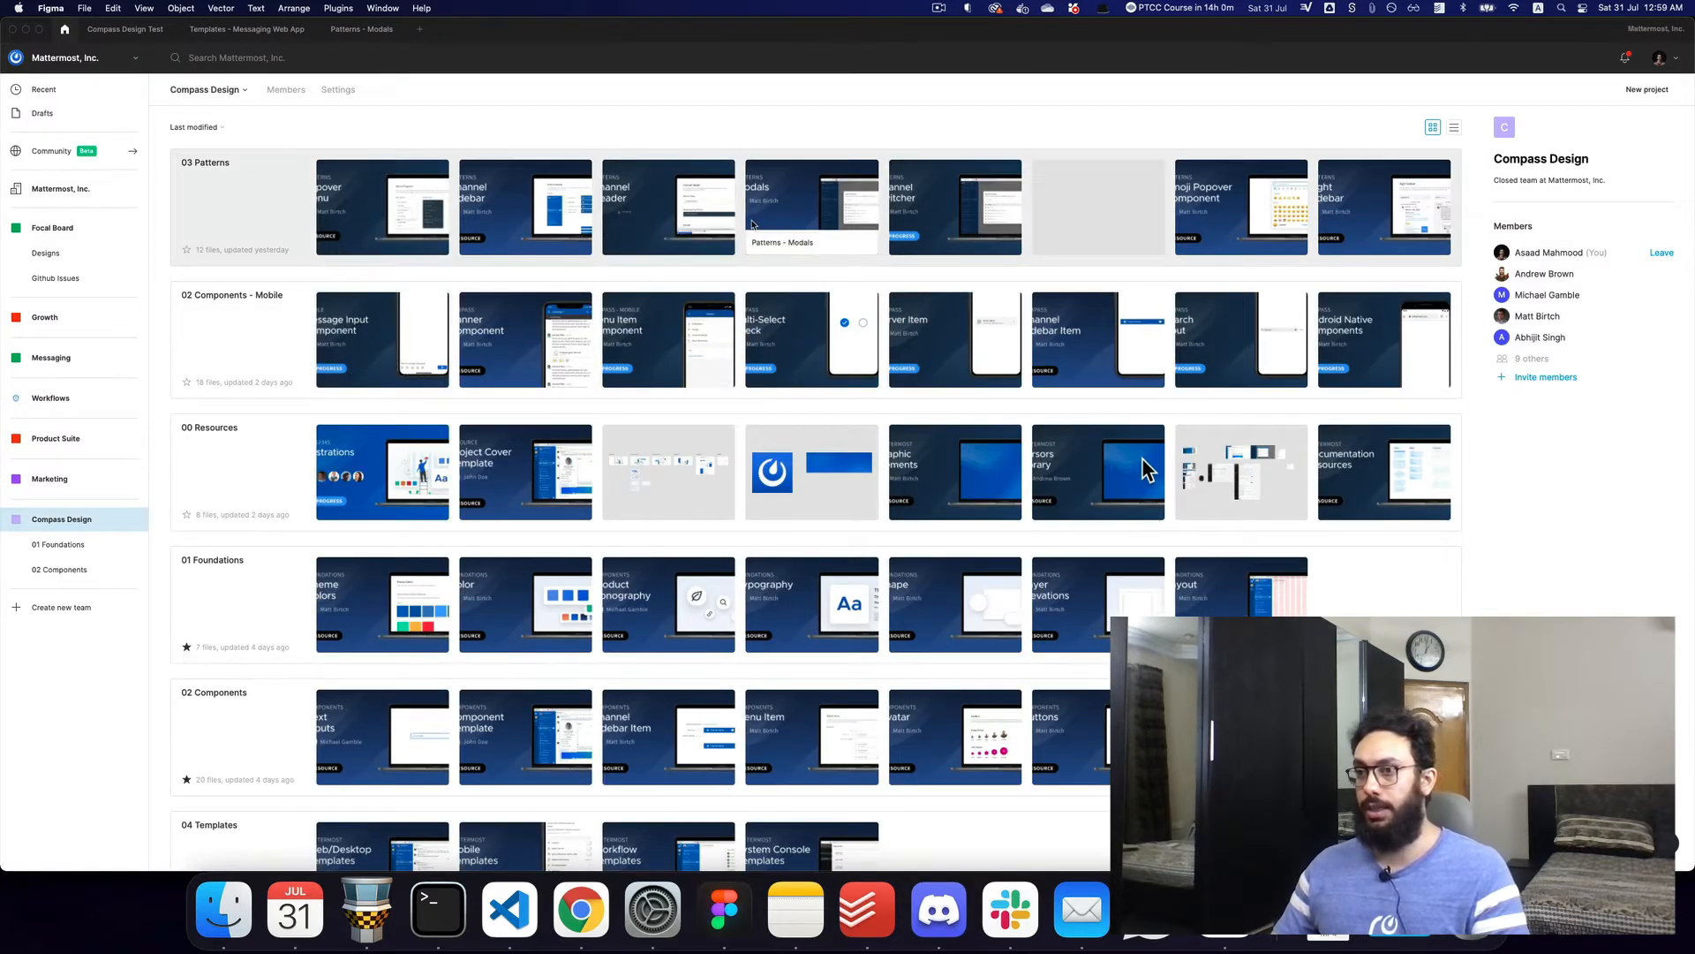
{"action": "scroll", "coordinate": [251, 297], "scroll_direction": "down", "scroll_amount": 3}
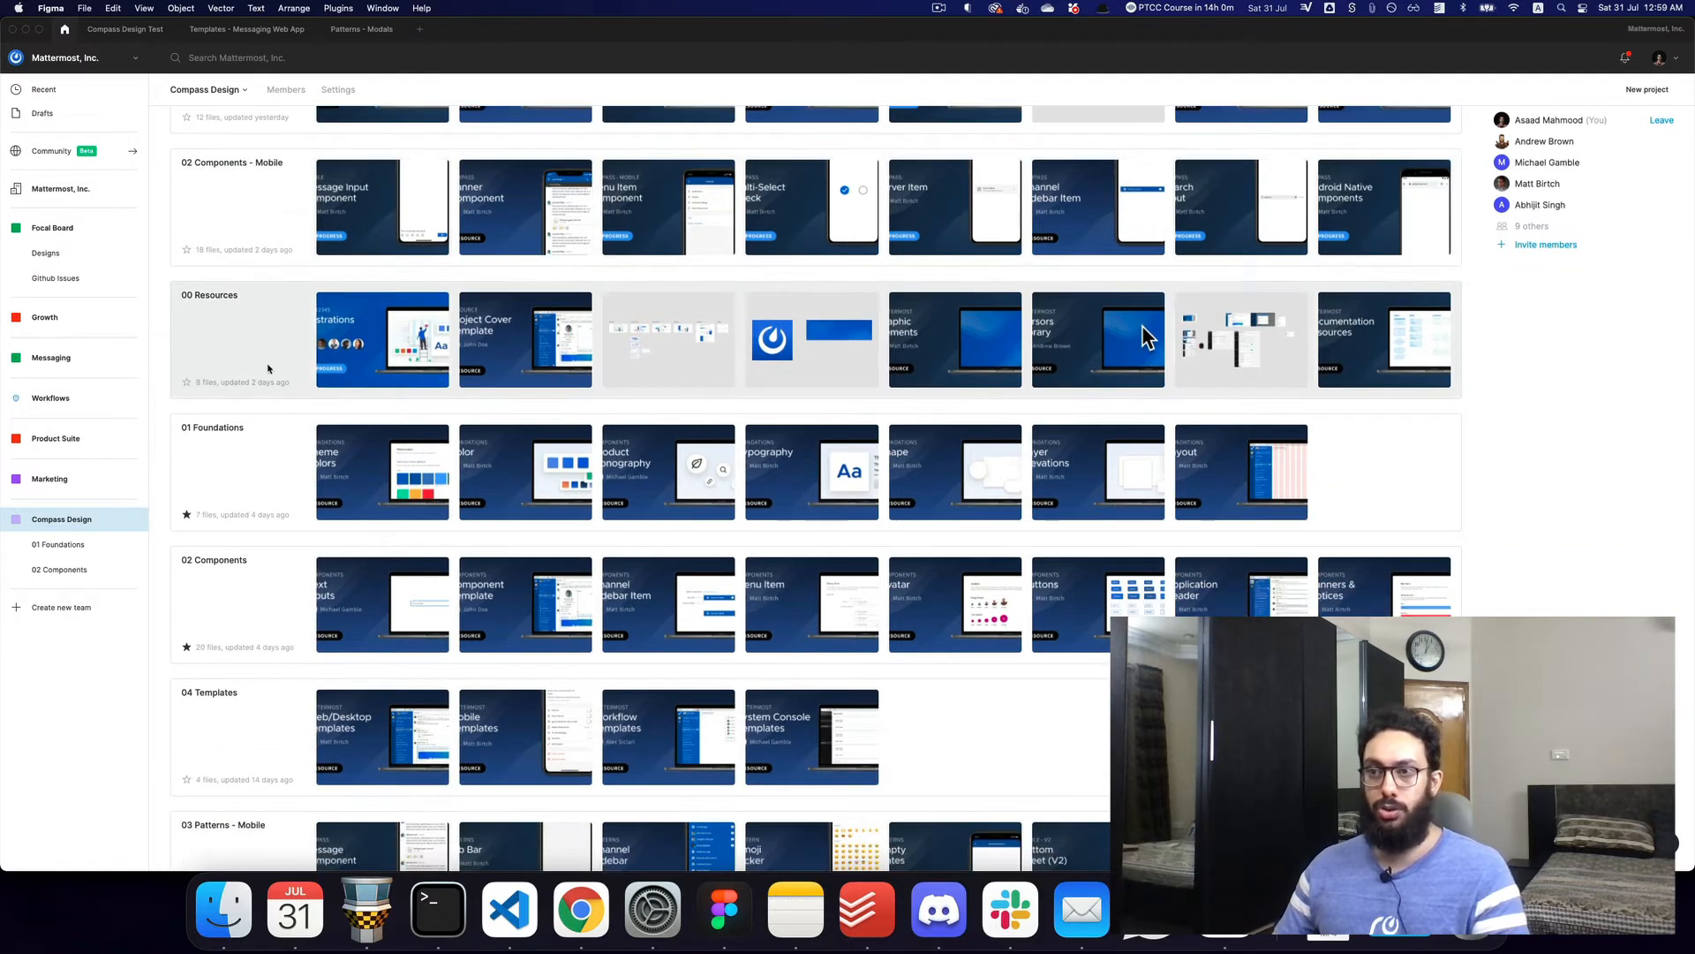
{"action": "scroll", "coordinate": [269, 369], "scroll_direction": "down", "scroll_amount": 5}
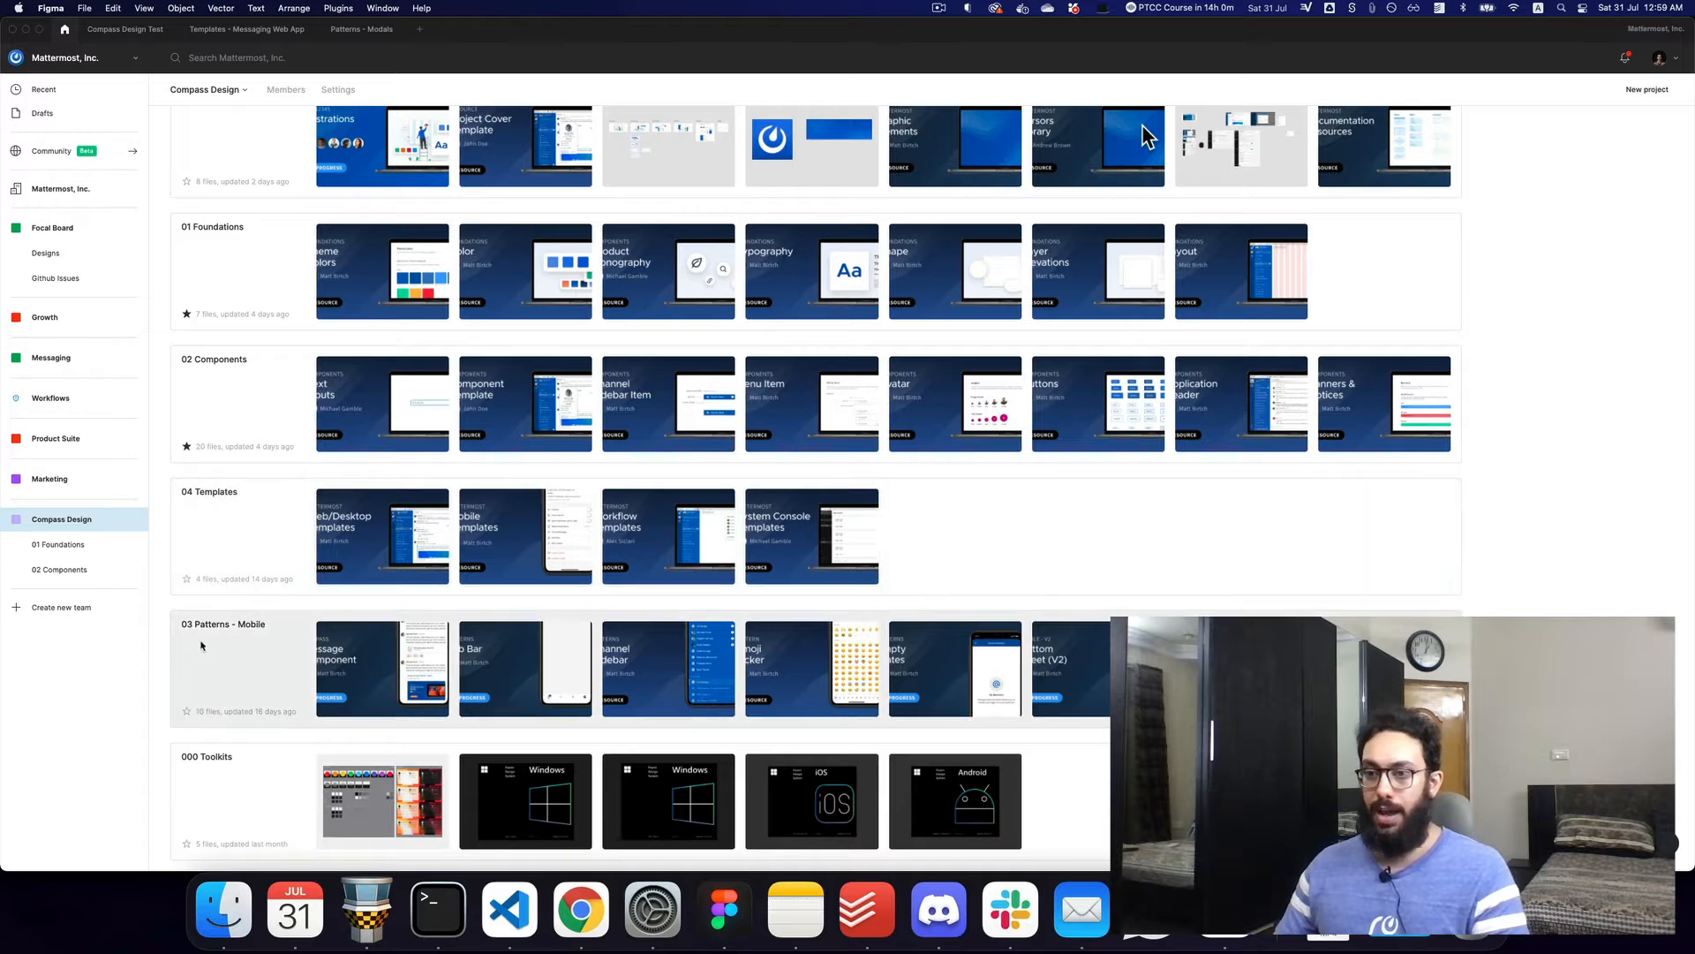
Return to the Compass Design Test file and show its component assets with the old search cleared
{"action": "left_click", "coordinate": [134, 34]}
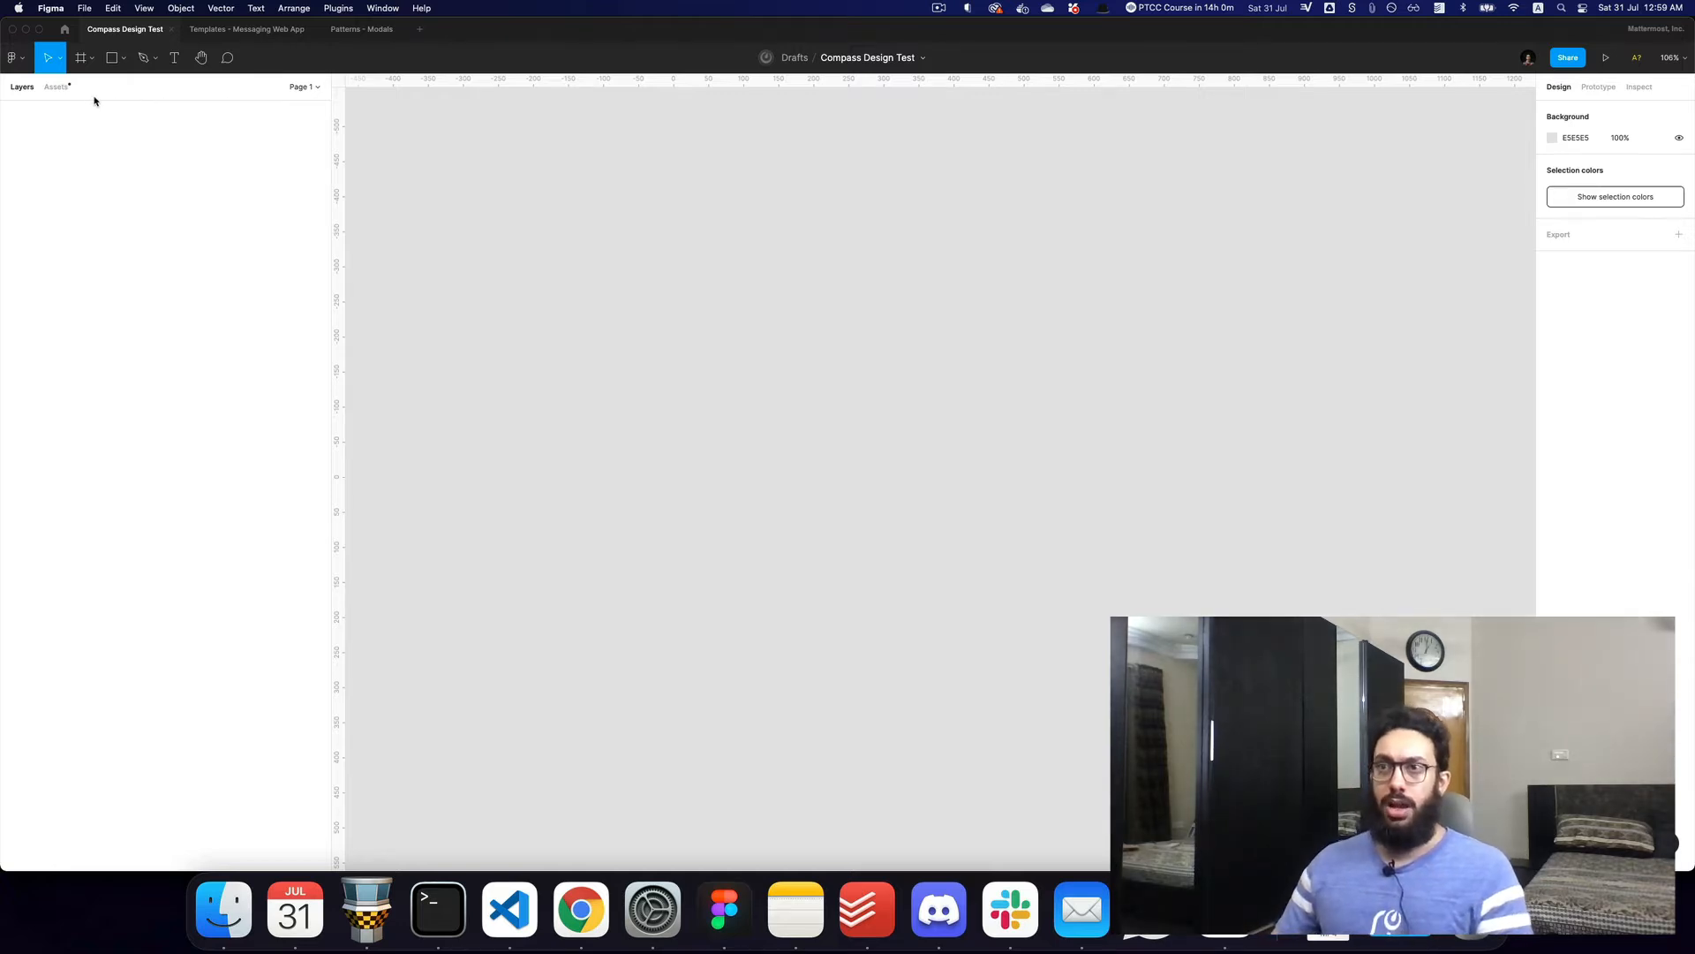
{"action": "left_click", "coordinate": [57, 86]}
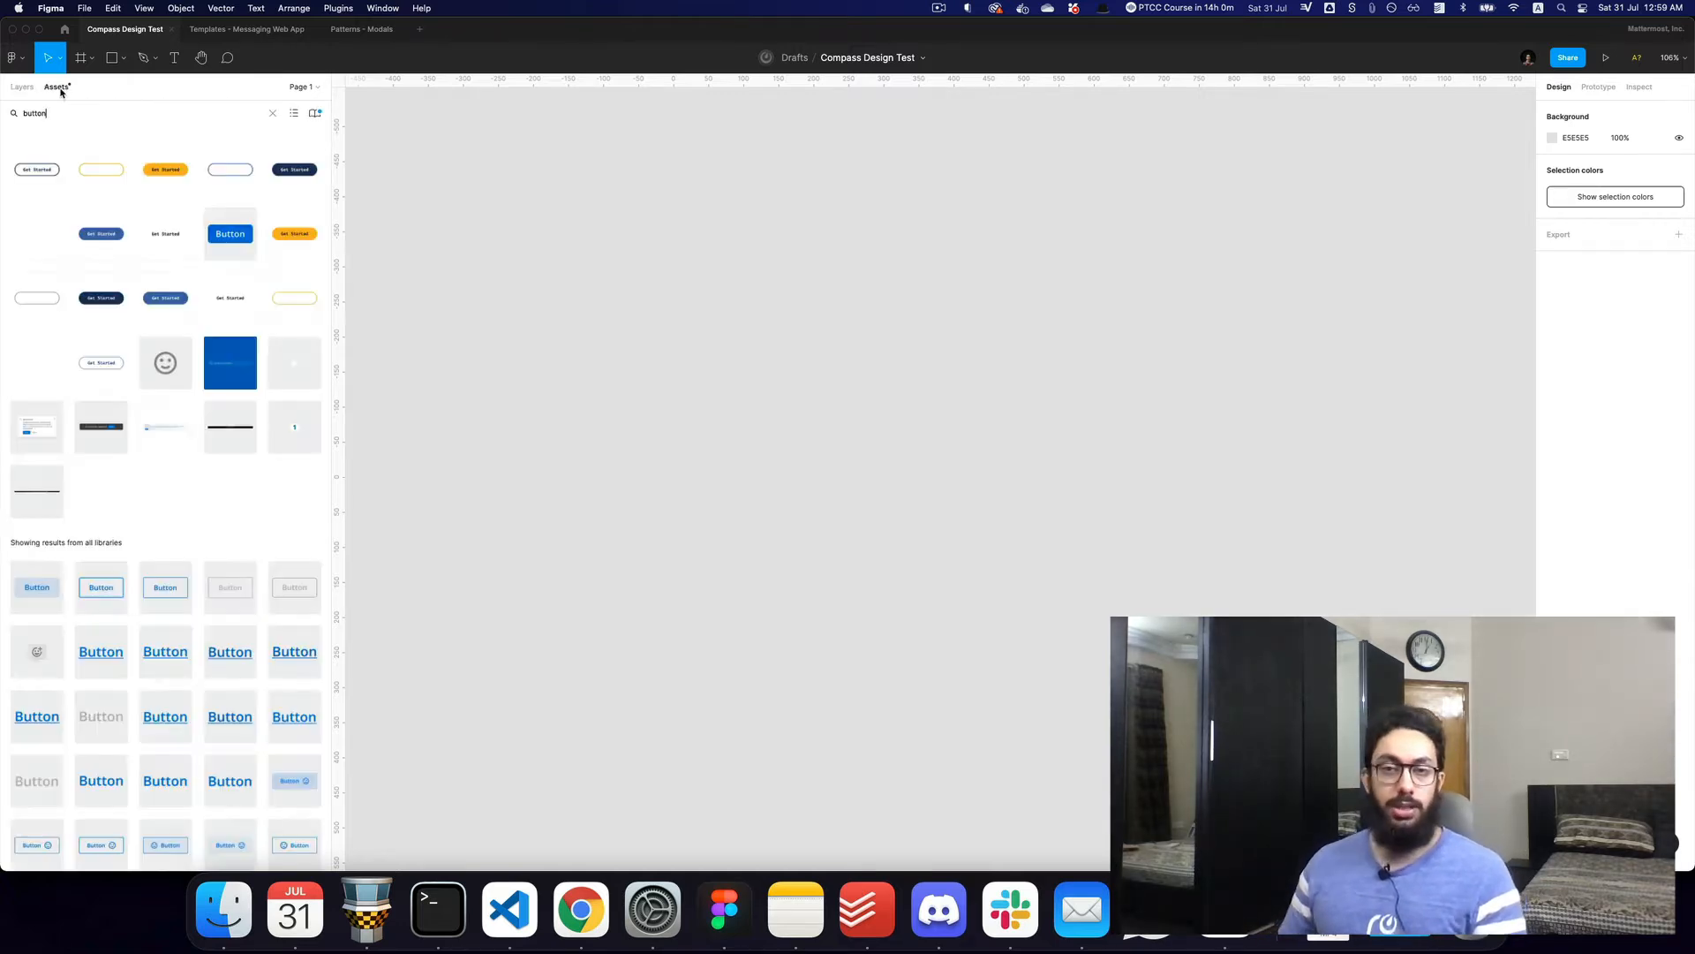
{"action": "key", "text": "super+BackSpace"}
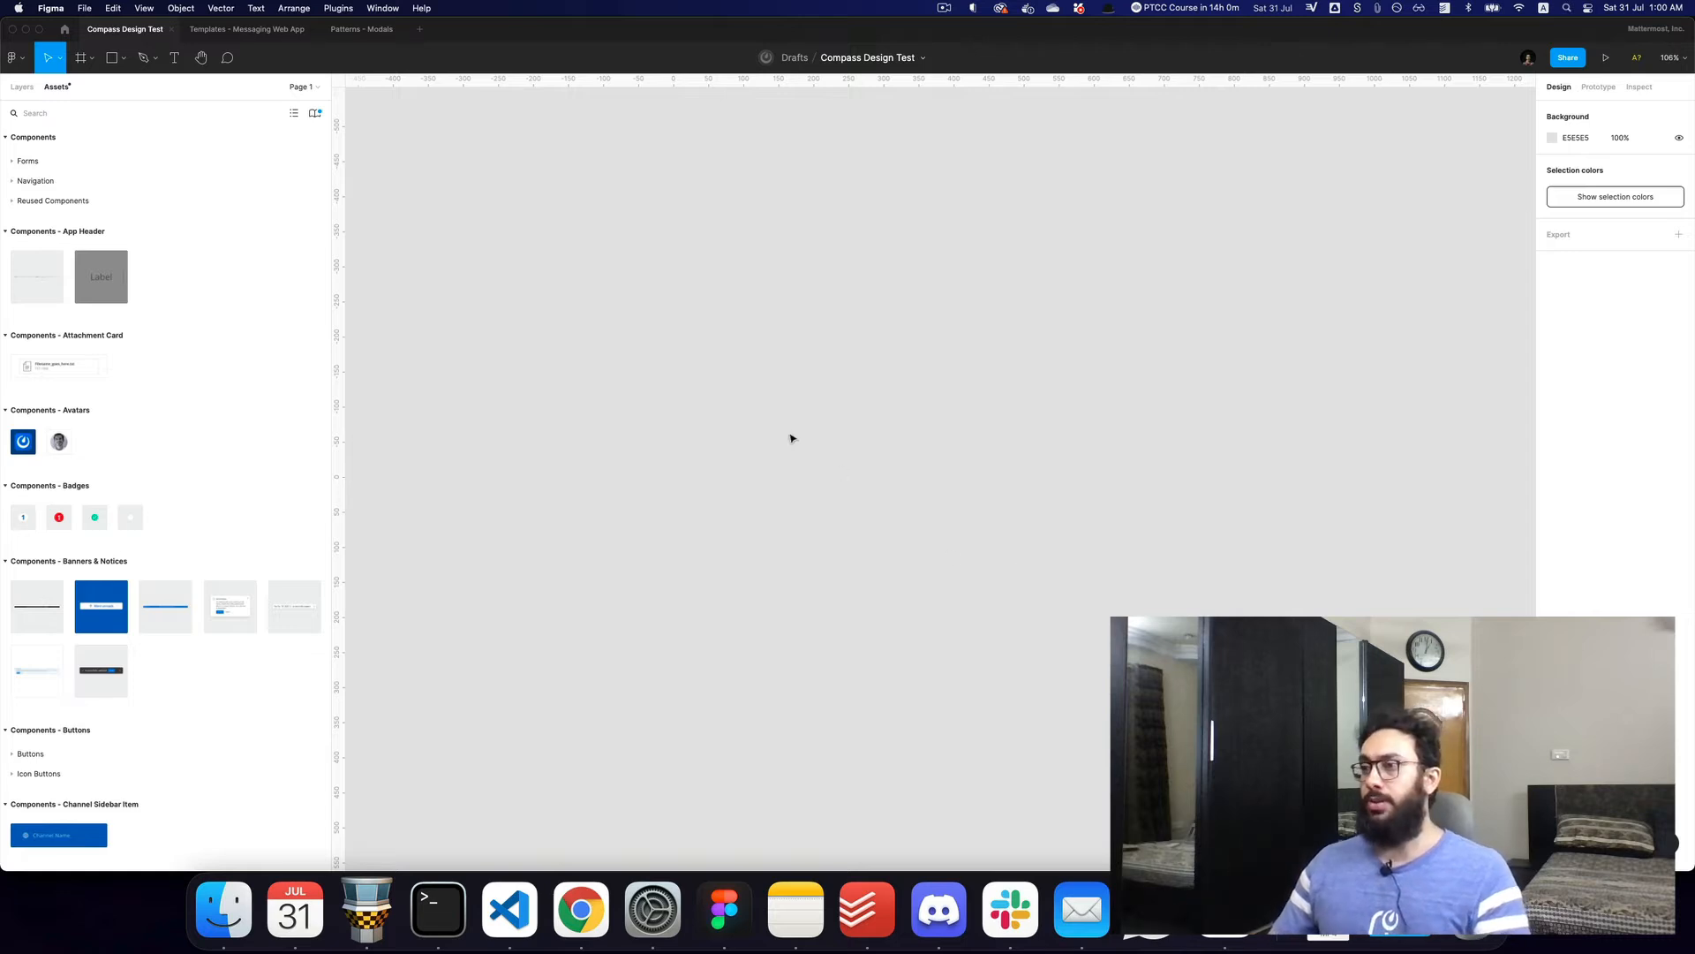
Add a Desktop preset frame of 1440 × 1024 to the empty canvas
{"action": "key", "text": "a"}
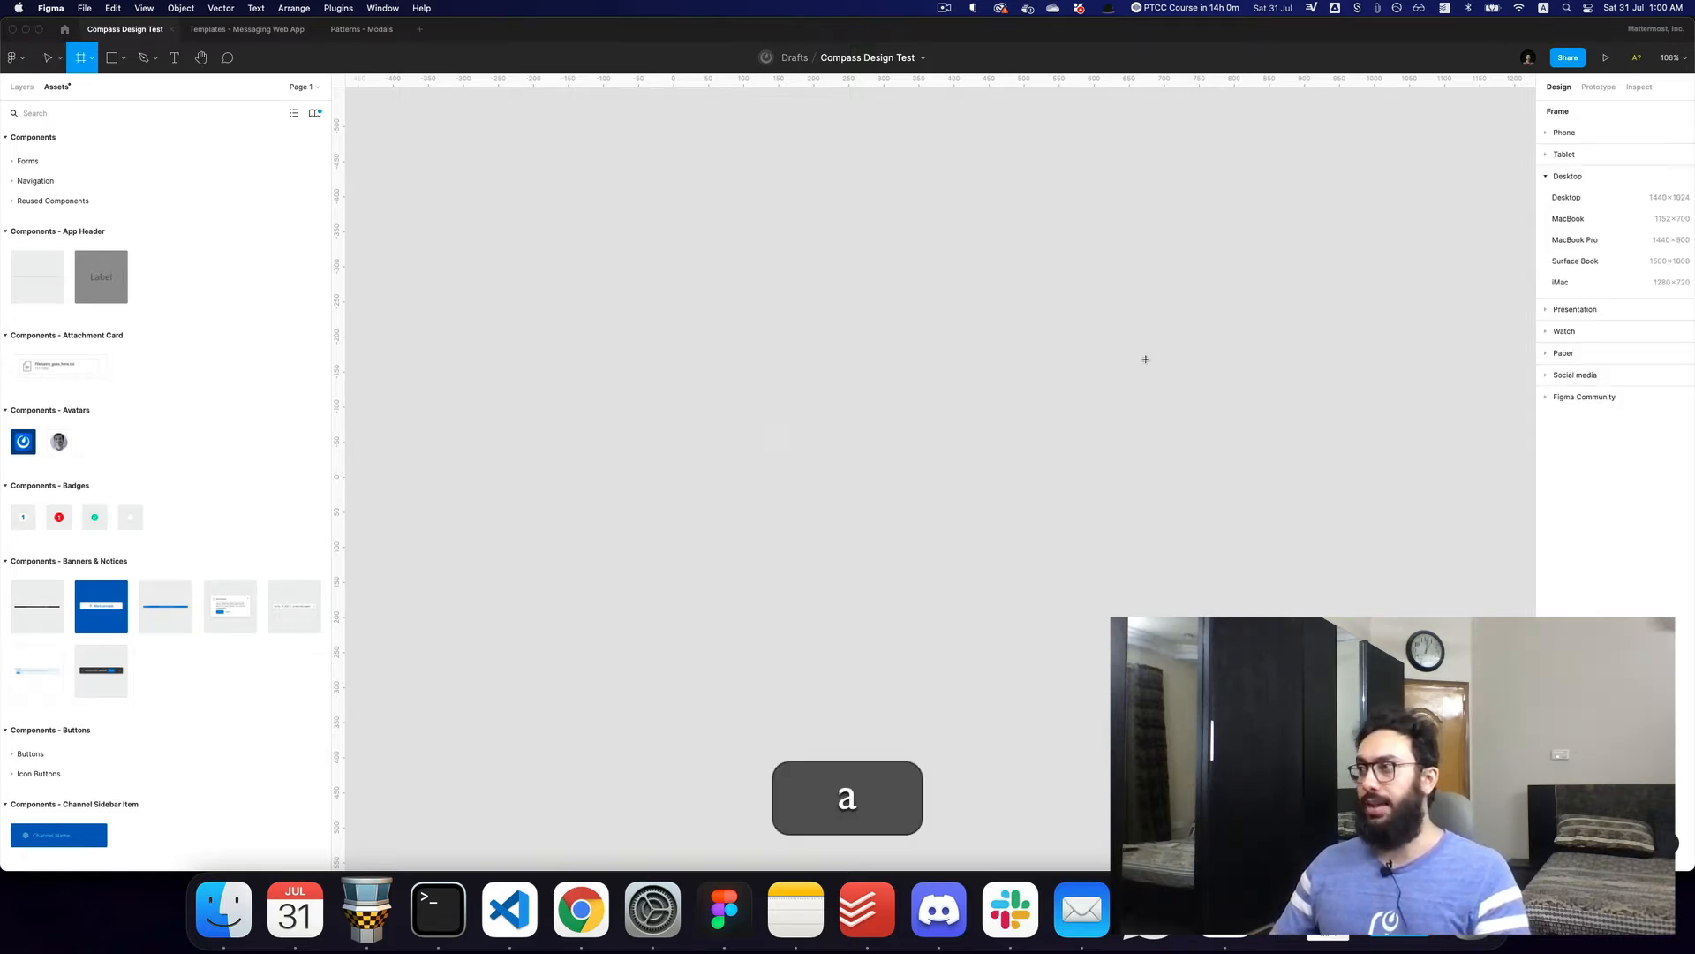
{"action": "left_click", "coordinate": [1612, 197]}
{"action": "key", "text": "v"}
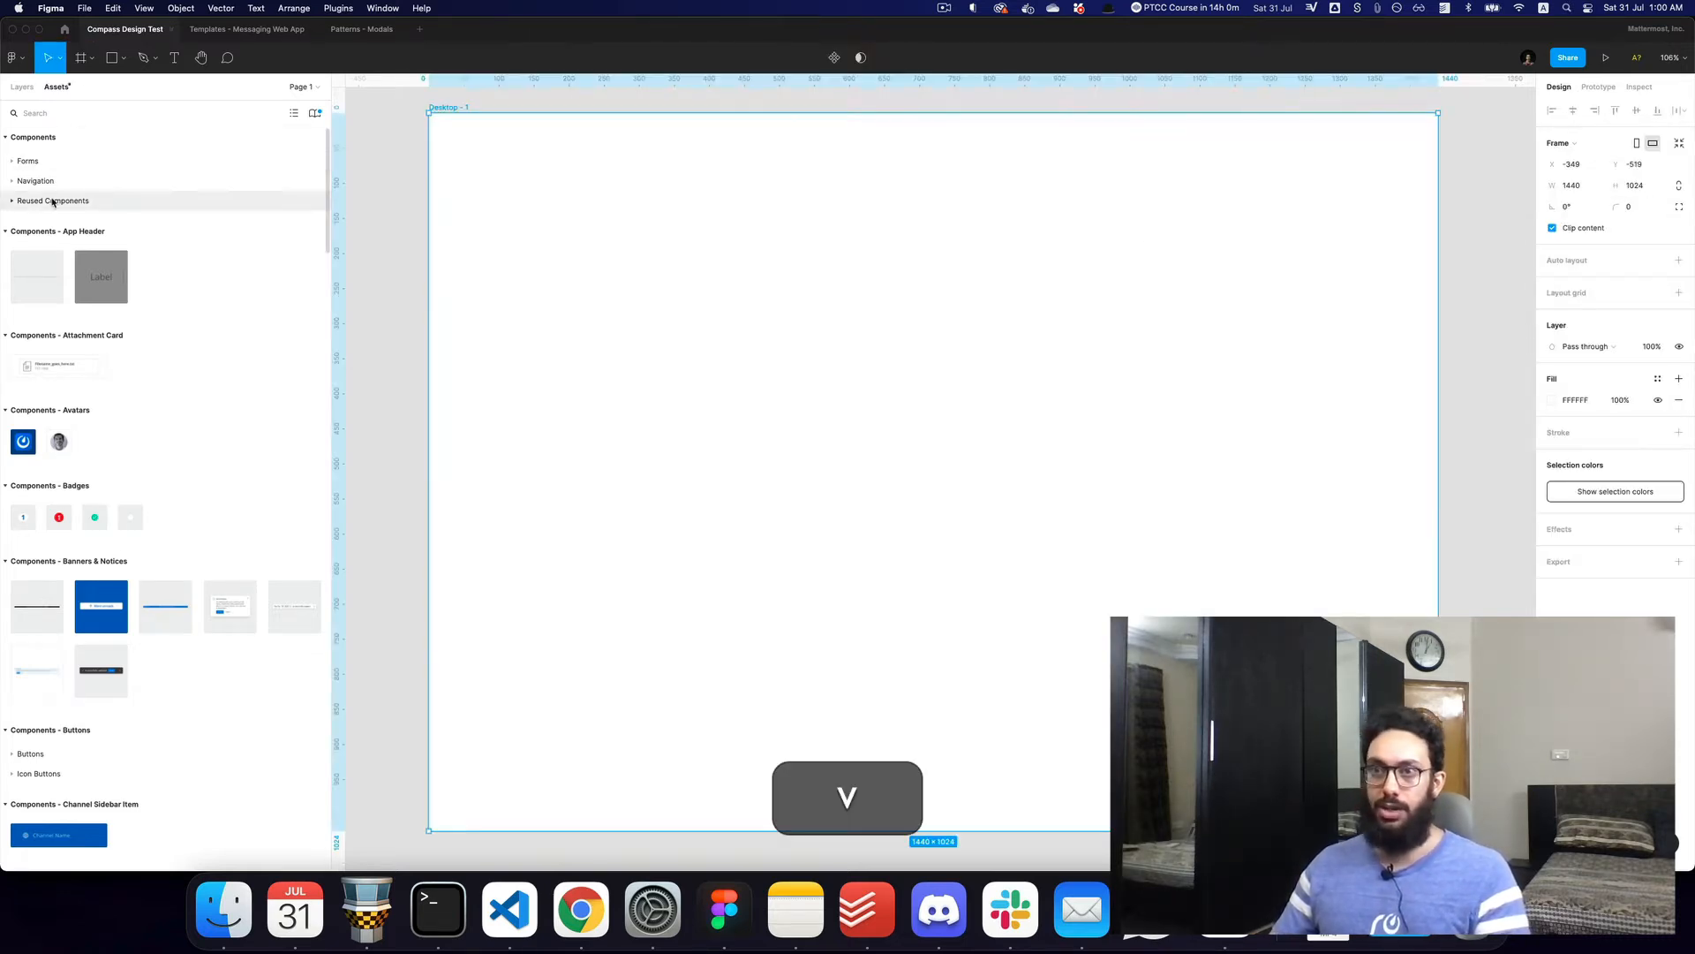
Search the assets for "sidebars", place Team Sidebar and Channel Sidebar in the desktop frame, and show the assets as a list
{"action": "left_click", "coordinate": [71, 113]}
{"action": "type", "text": "tea"}
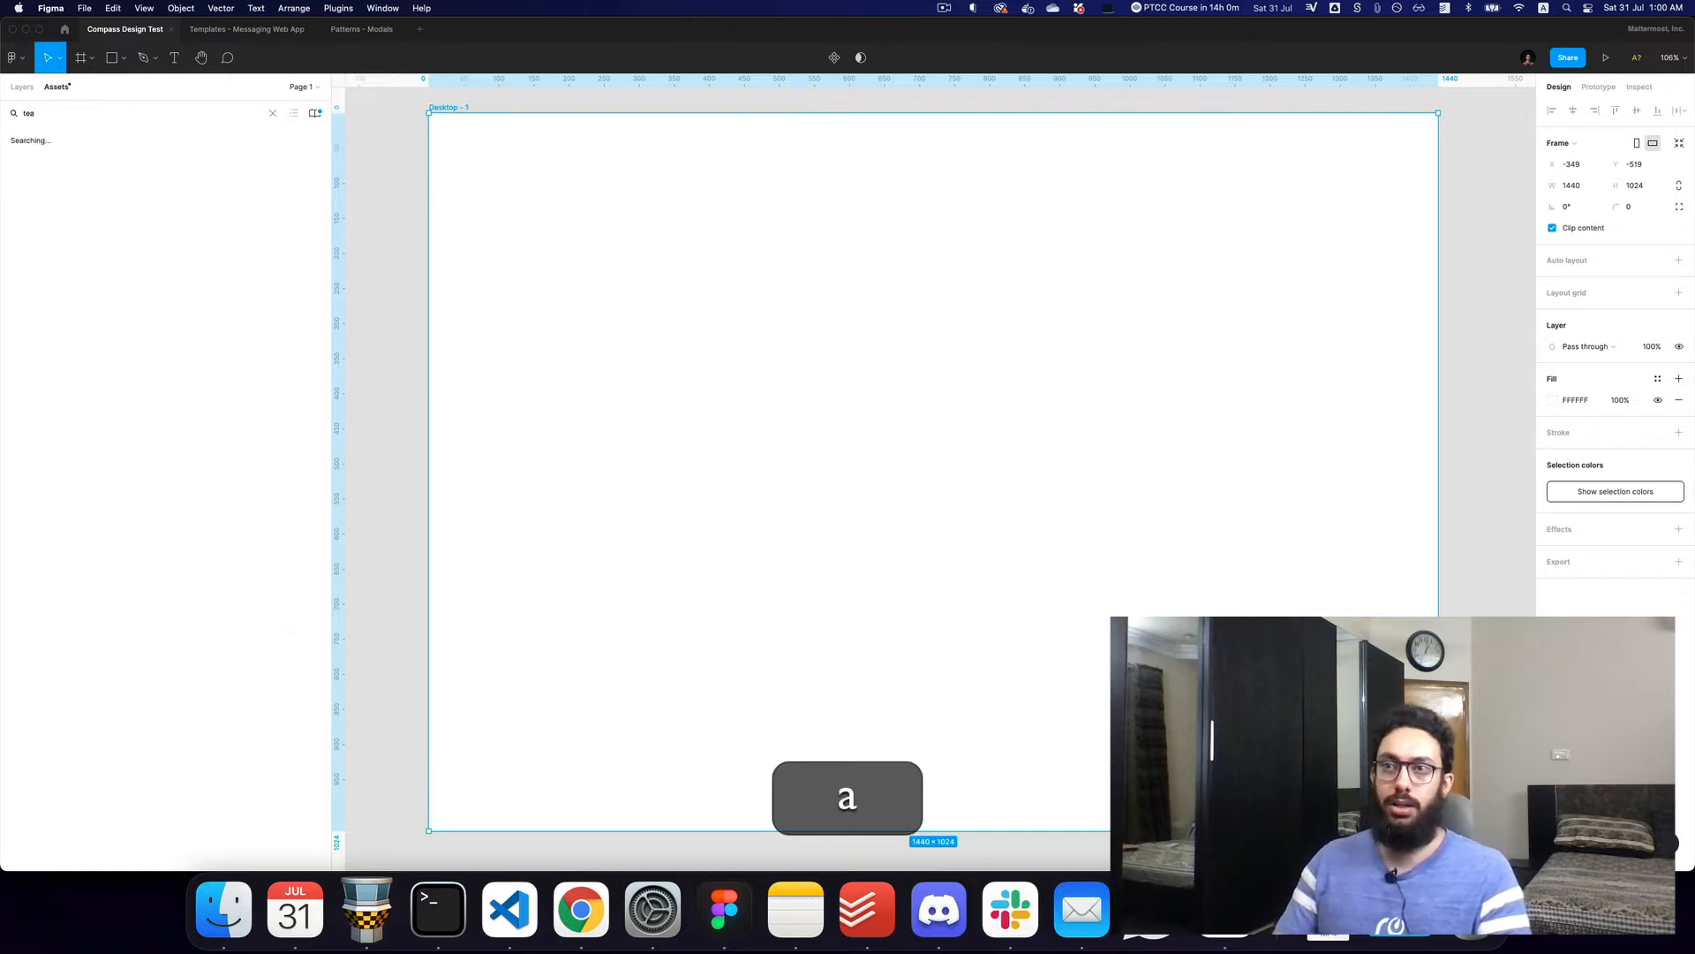
{"action": "key", "text": "super+a"}
{"action": "type", "text": "sidebars"}
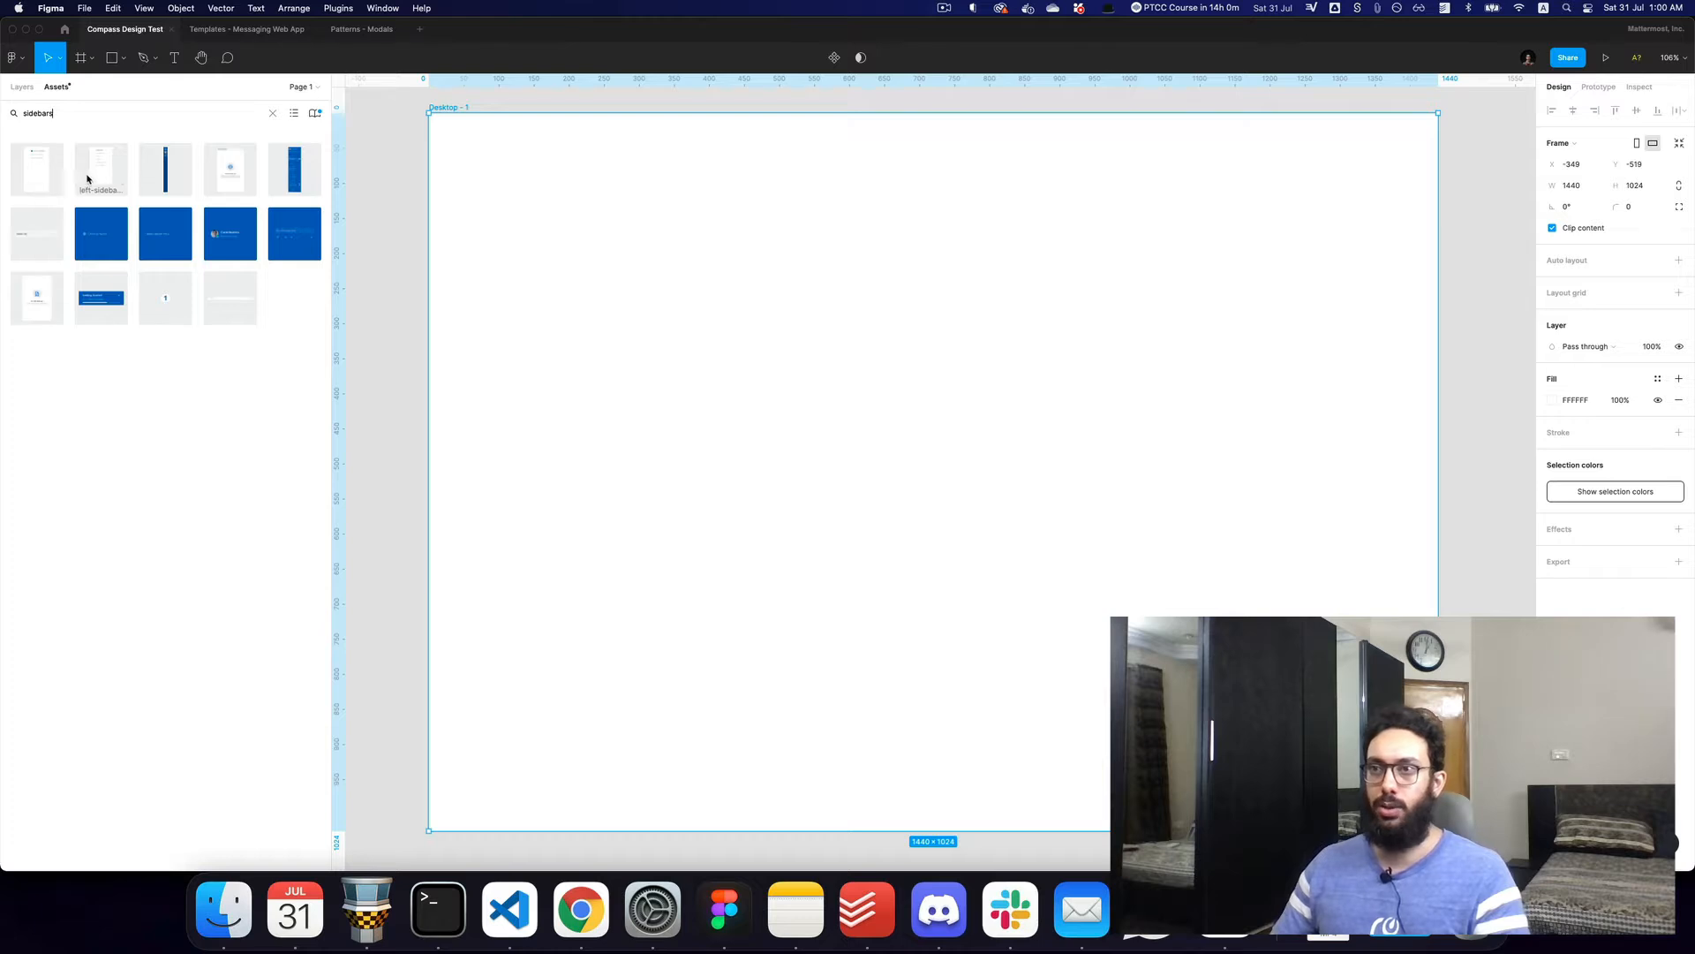
{"action": "left_click_drag", "start_coordinate": [165, 177], "coordinate": [514, 285]}
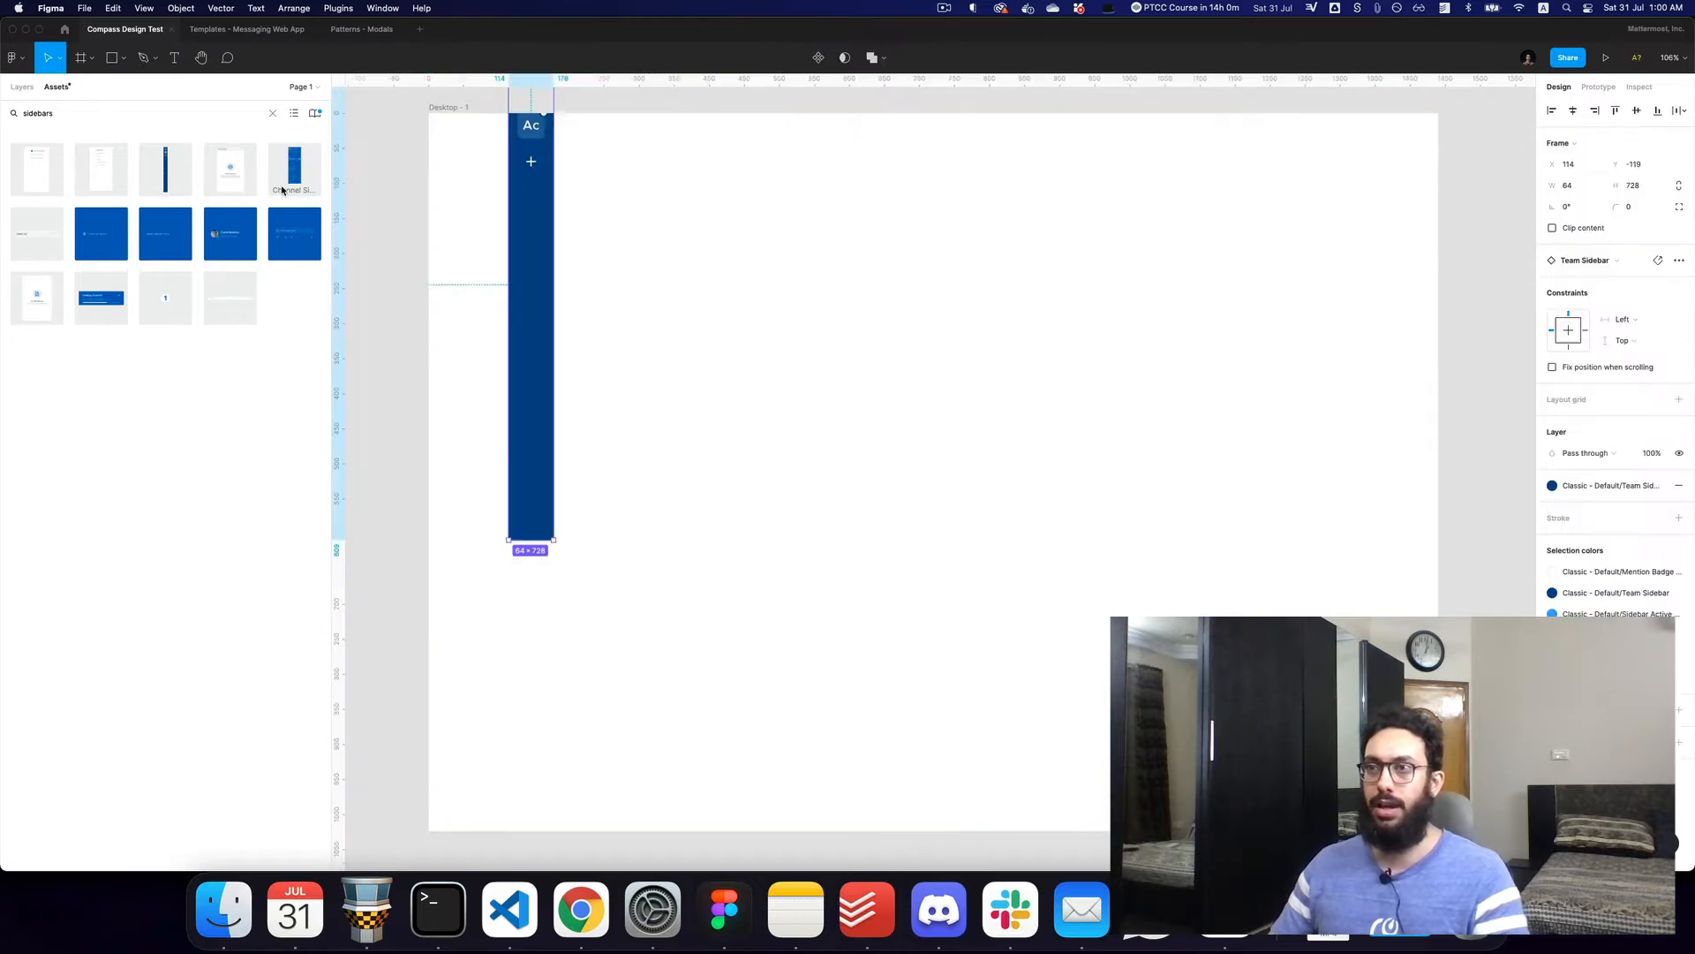
{"action": "left_click_drag", "start_coordinate": [283, 190], "coordinate": [757, 369]}
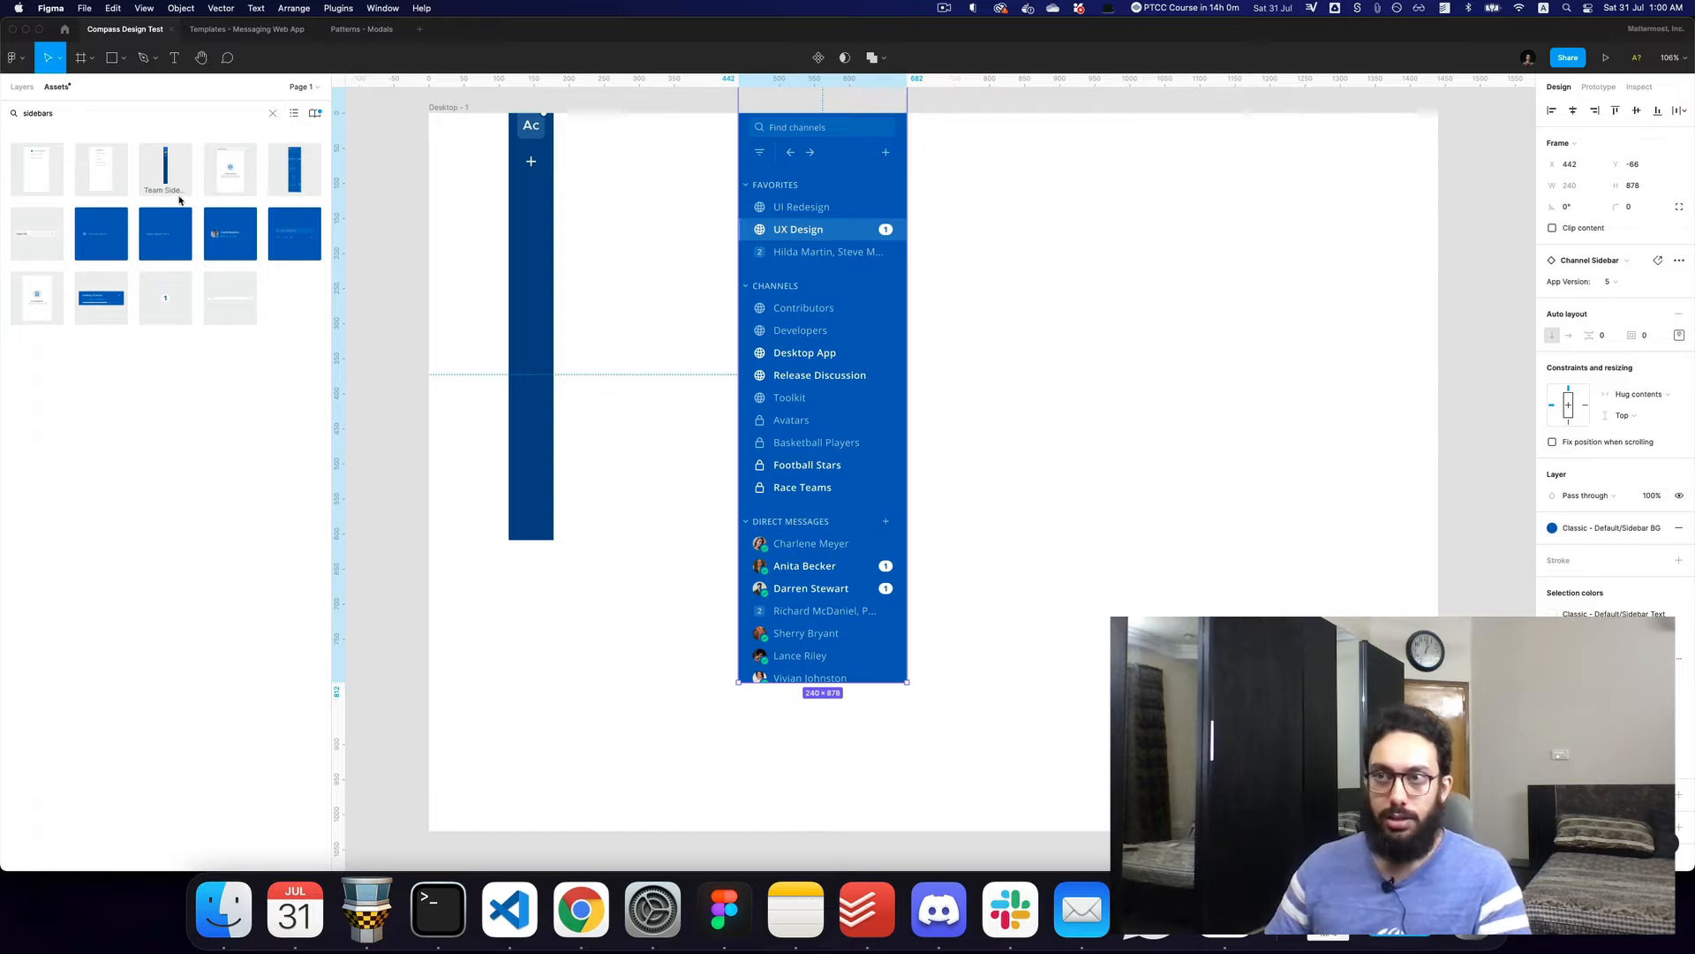
{"action": "left_click", "coordinate": [293, 113]}
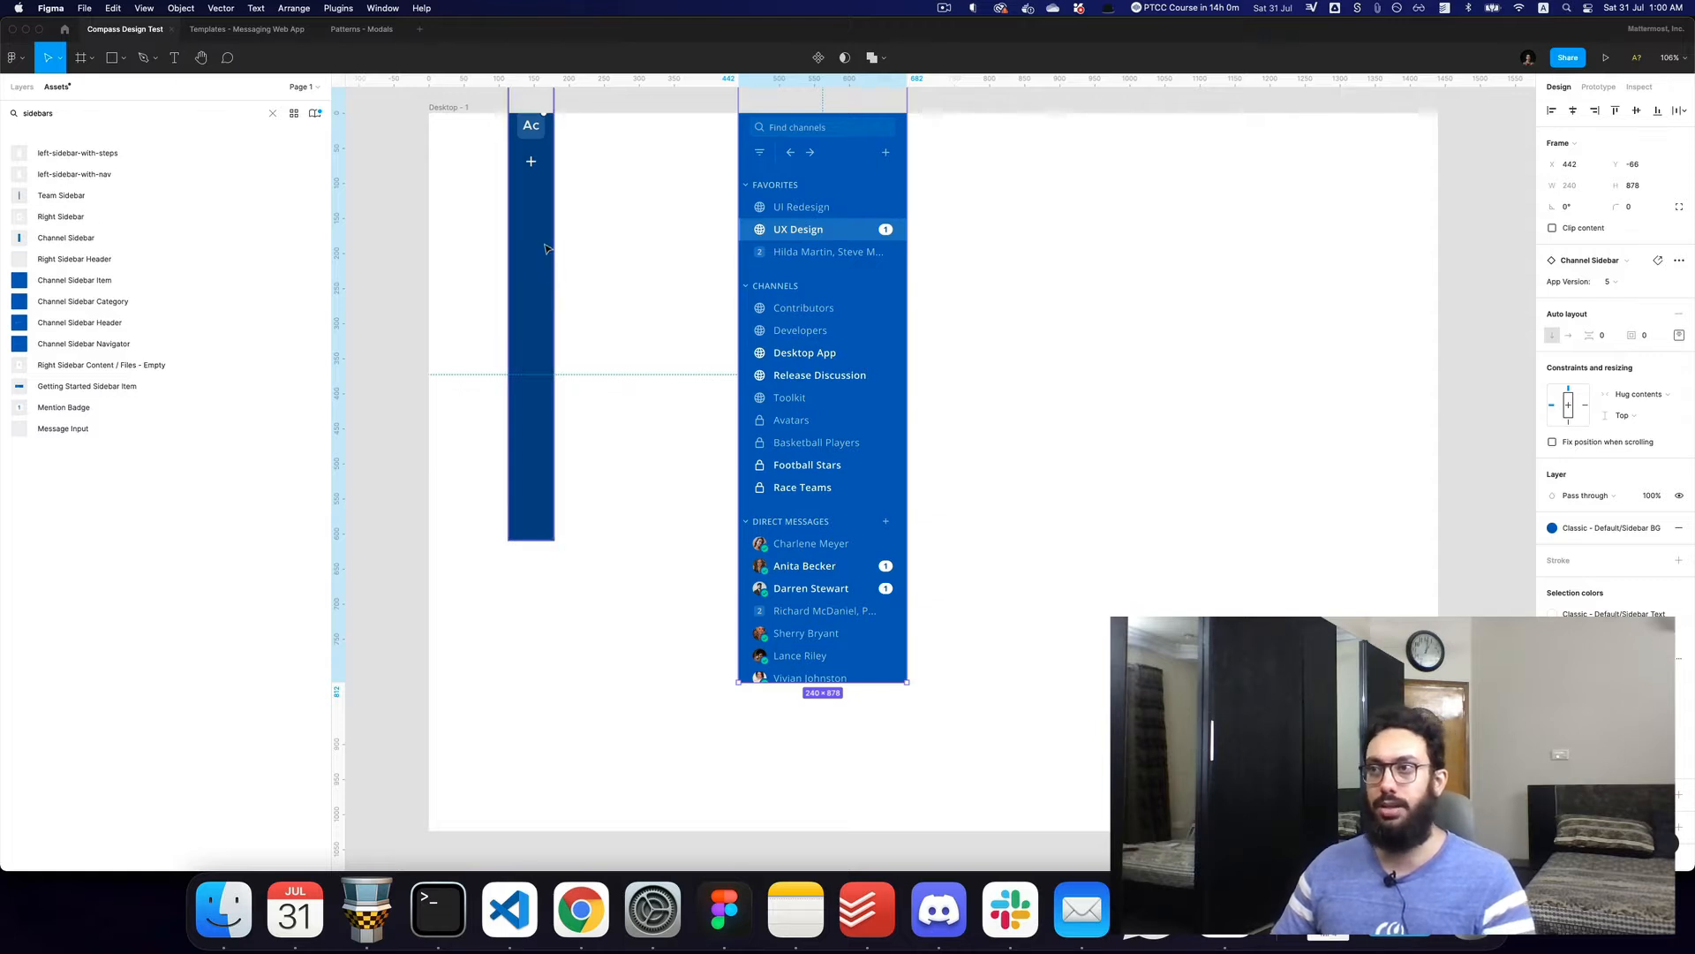
Move the Team Sidebar to the desktop frame's upper-left corner and bring the Channel Sidebar close beside it
{"action": "left_click_drag", "start_coordinate": [545, 248], "coordinate": [466, 332]}
{"action": "left_click_drag", "start_coordinate": [834, 330], "coordinate": [601, 371]}
{"action": "key", "text": "shift"}
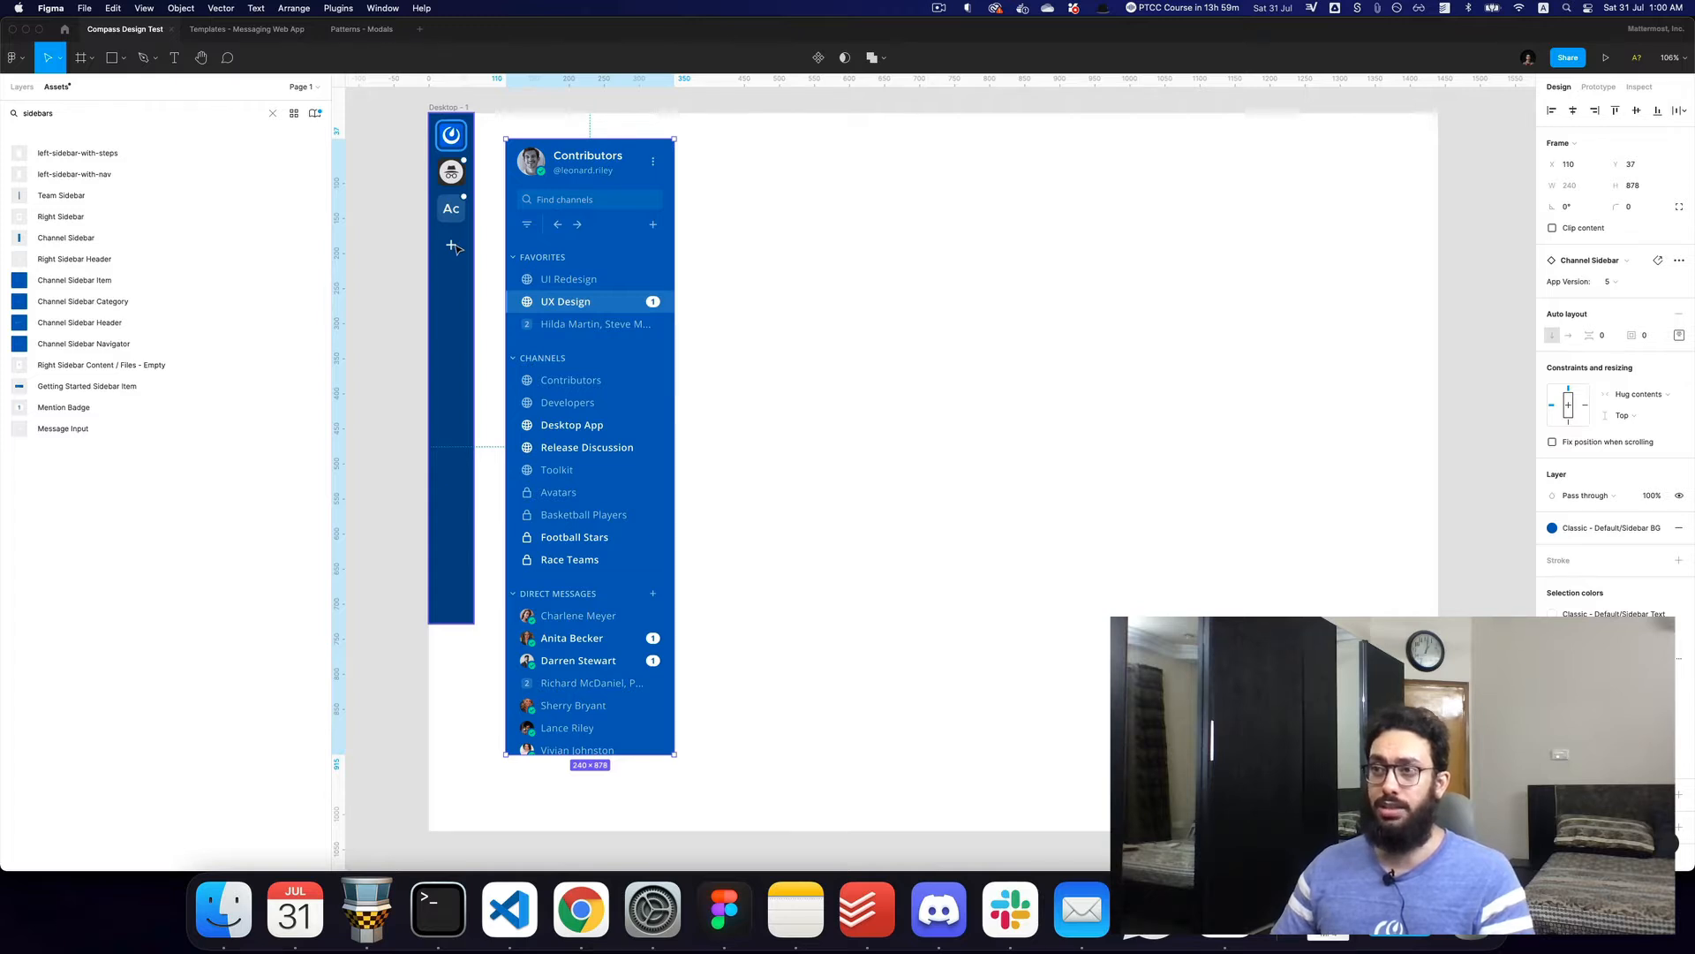
Combine the Team Sidebar and Channel Sidebar in a horizontal auto layout with 0 spacing between items
{"action": "left_click", "coordinate": [451, 246]}
{"action": "left_click", "coordinate": [569, 257], "text": "shift"}
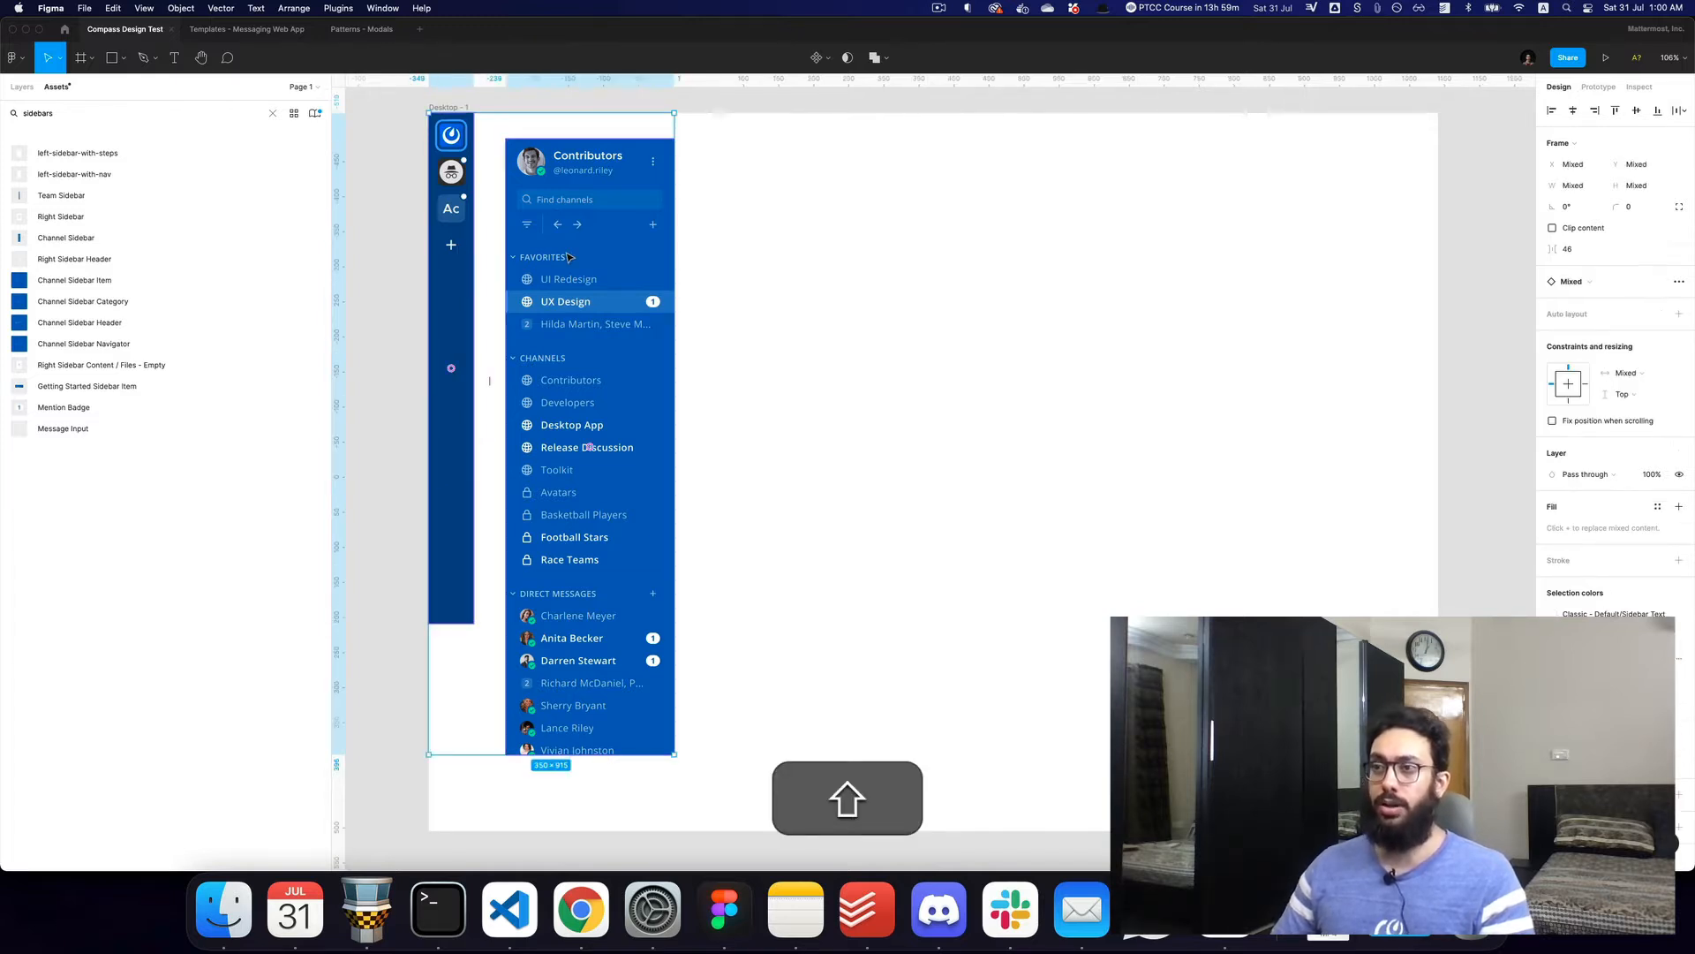
{"action": "key", "text": "shift+a"}
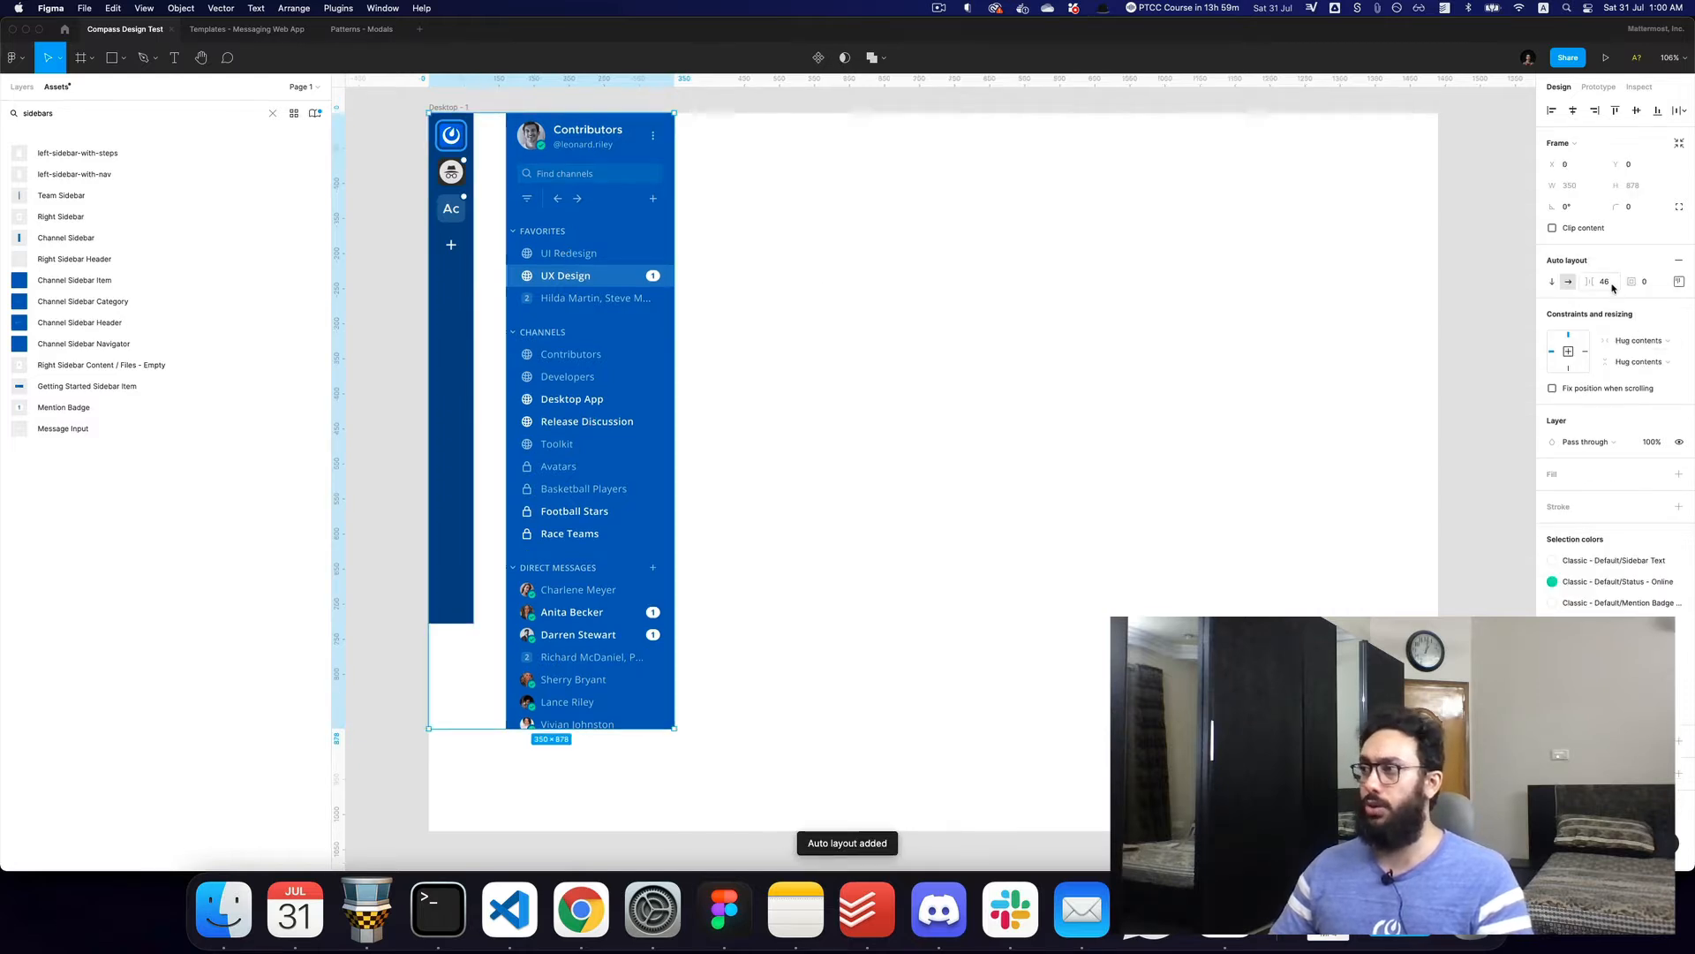
{"action": "left_click", "coordinate": [1612, 284]}
{"action": "type", "text": "0"}
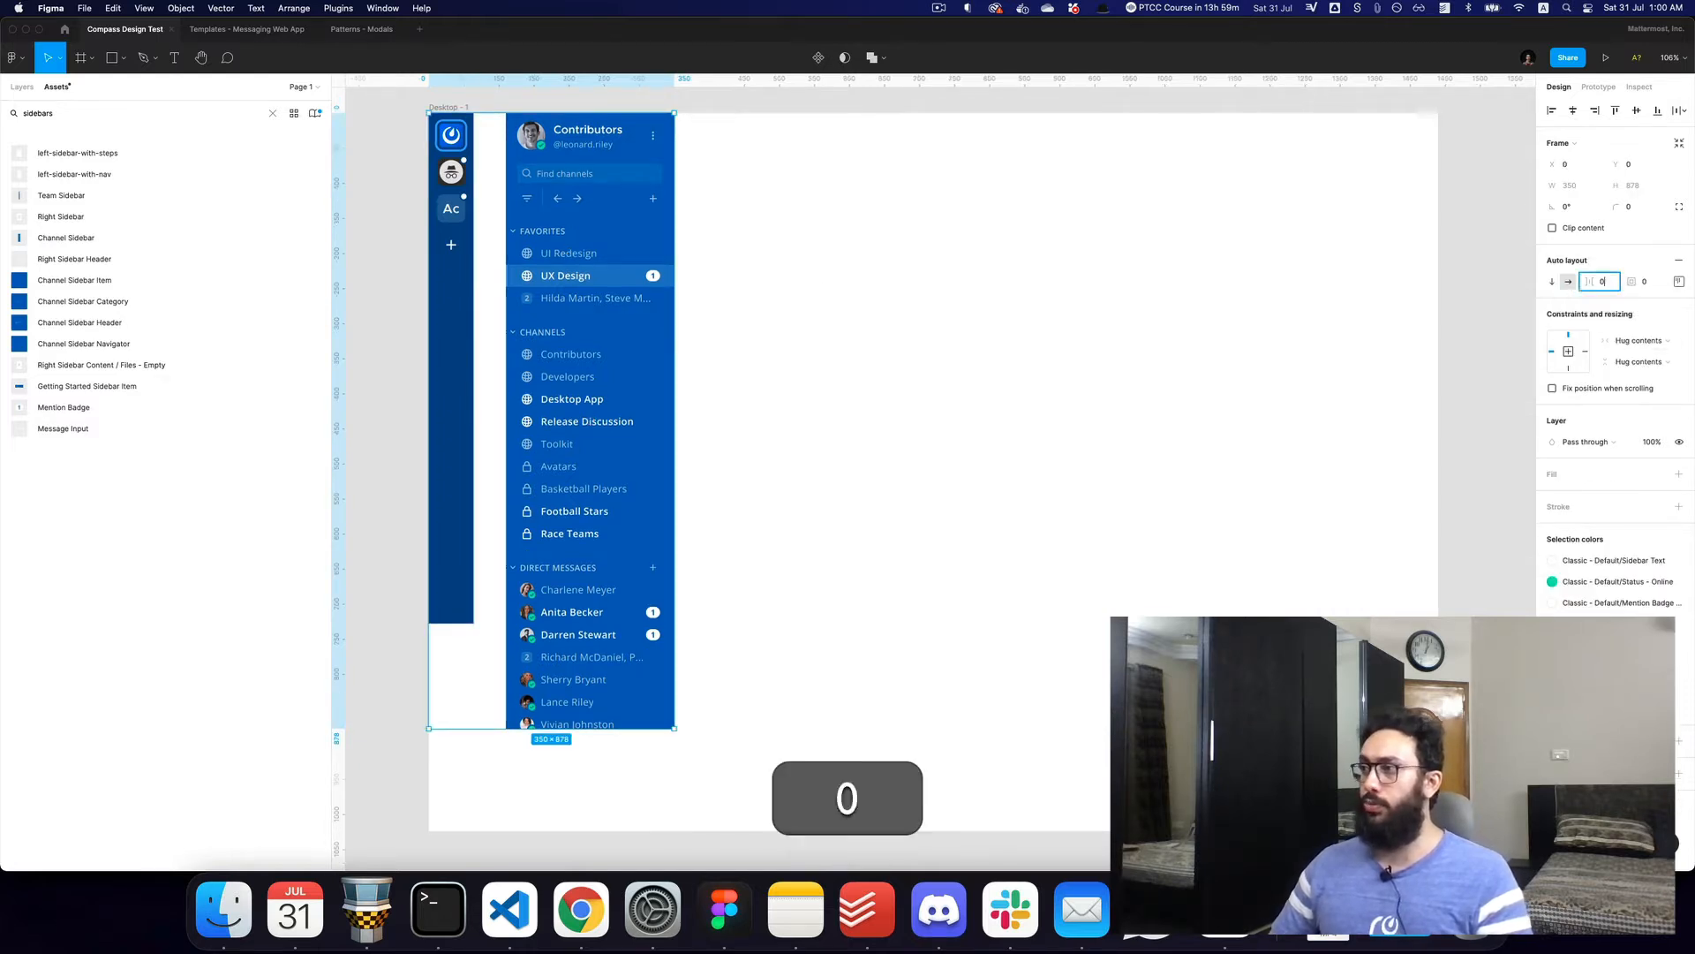
{"action": "key", "text": "Return"}
Set the vertical resizing of both sidebars inside the auto layout to Fill container
{"action": "key", "text": "Return"}
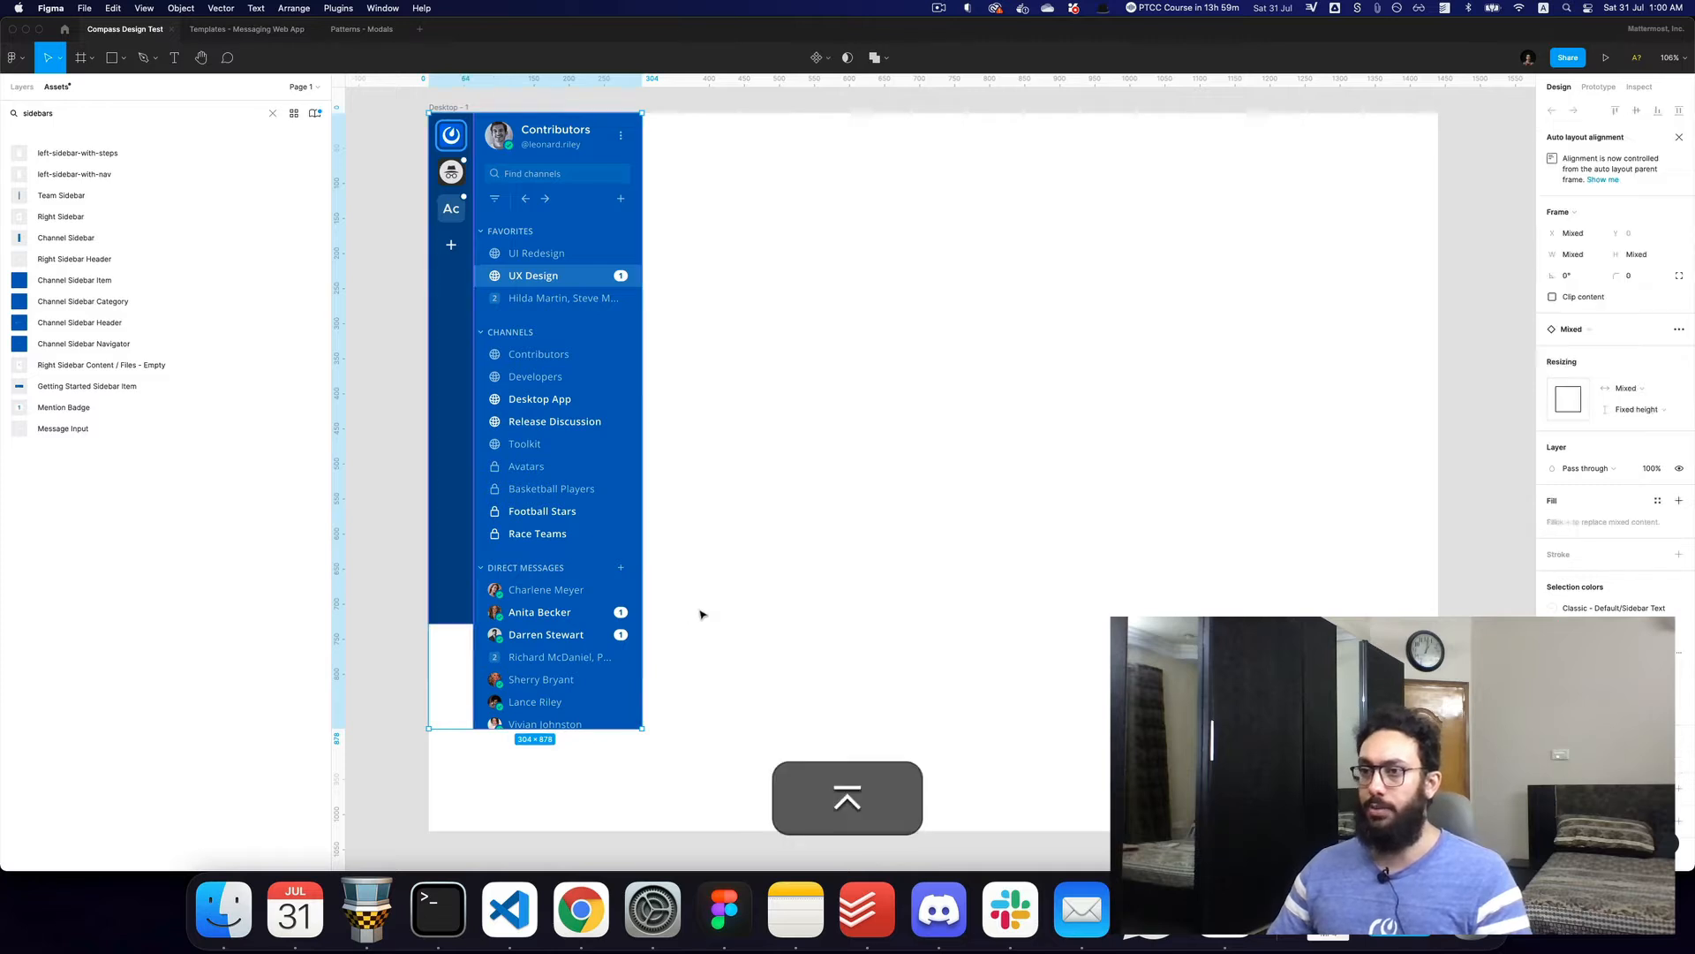
{"action": "left_click", "coordinate": [1573, 425]}
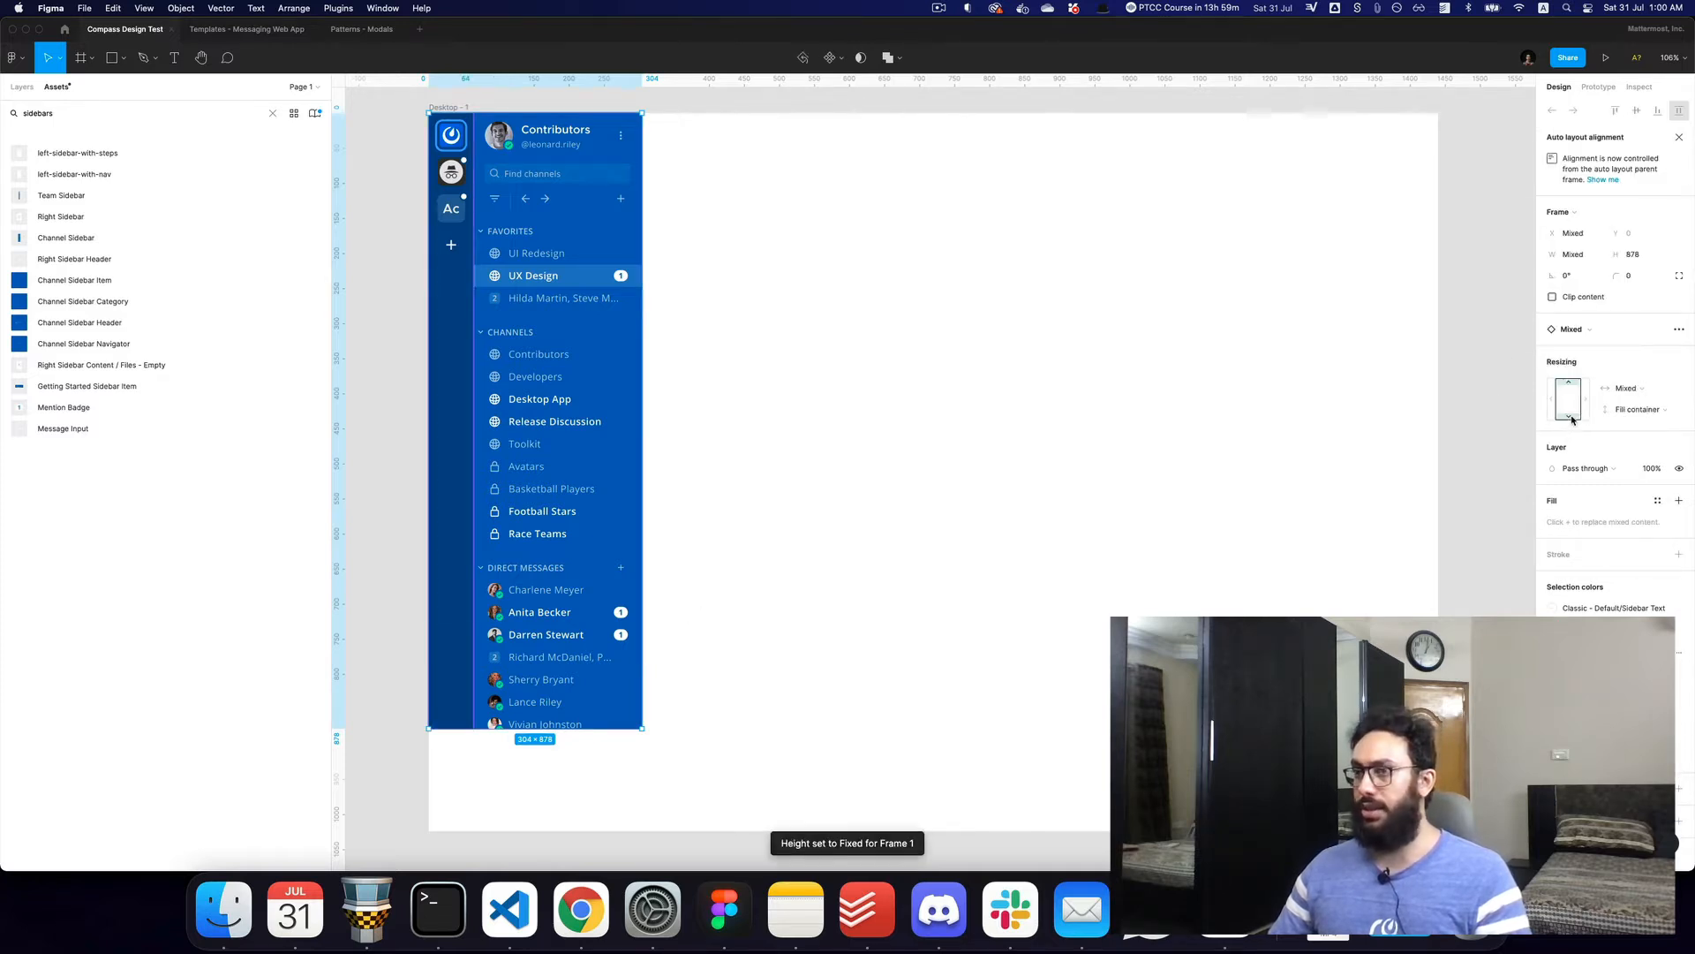
{"action": "left_click", "coordinate": [832, 435]}
{"action": "key", "text": "space"}
{"action": "left_click_drag", "start_coordinate": [546, 327], "coordinate": [591, 365]}
{"action": "left_click", "coordinate": [592, 364]}
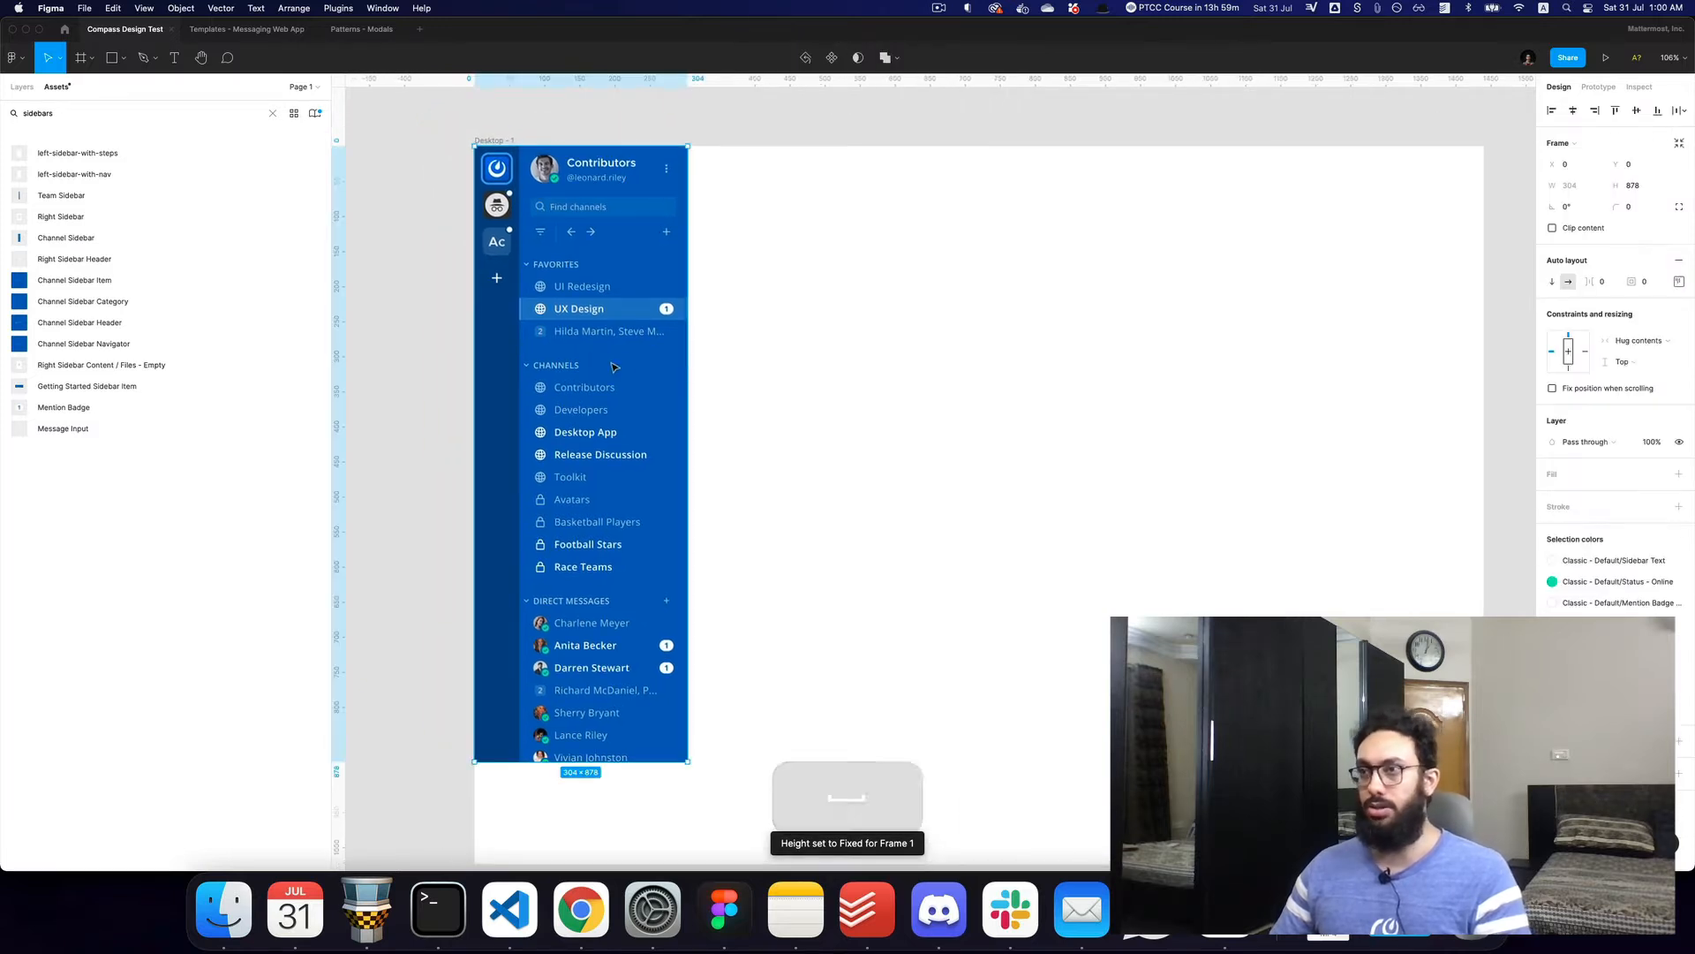
{"action": "key", "text": "space"}
{"action": "left_click_drag", "start_coordinate": [747, 374], "coordinate": [707, 381]}
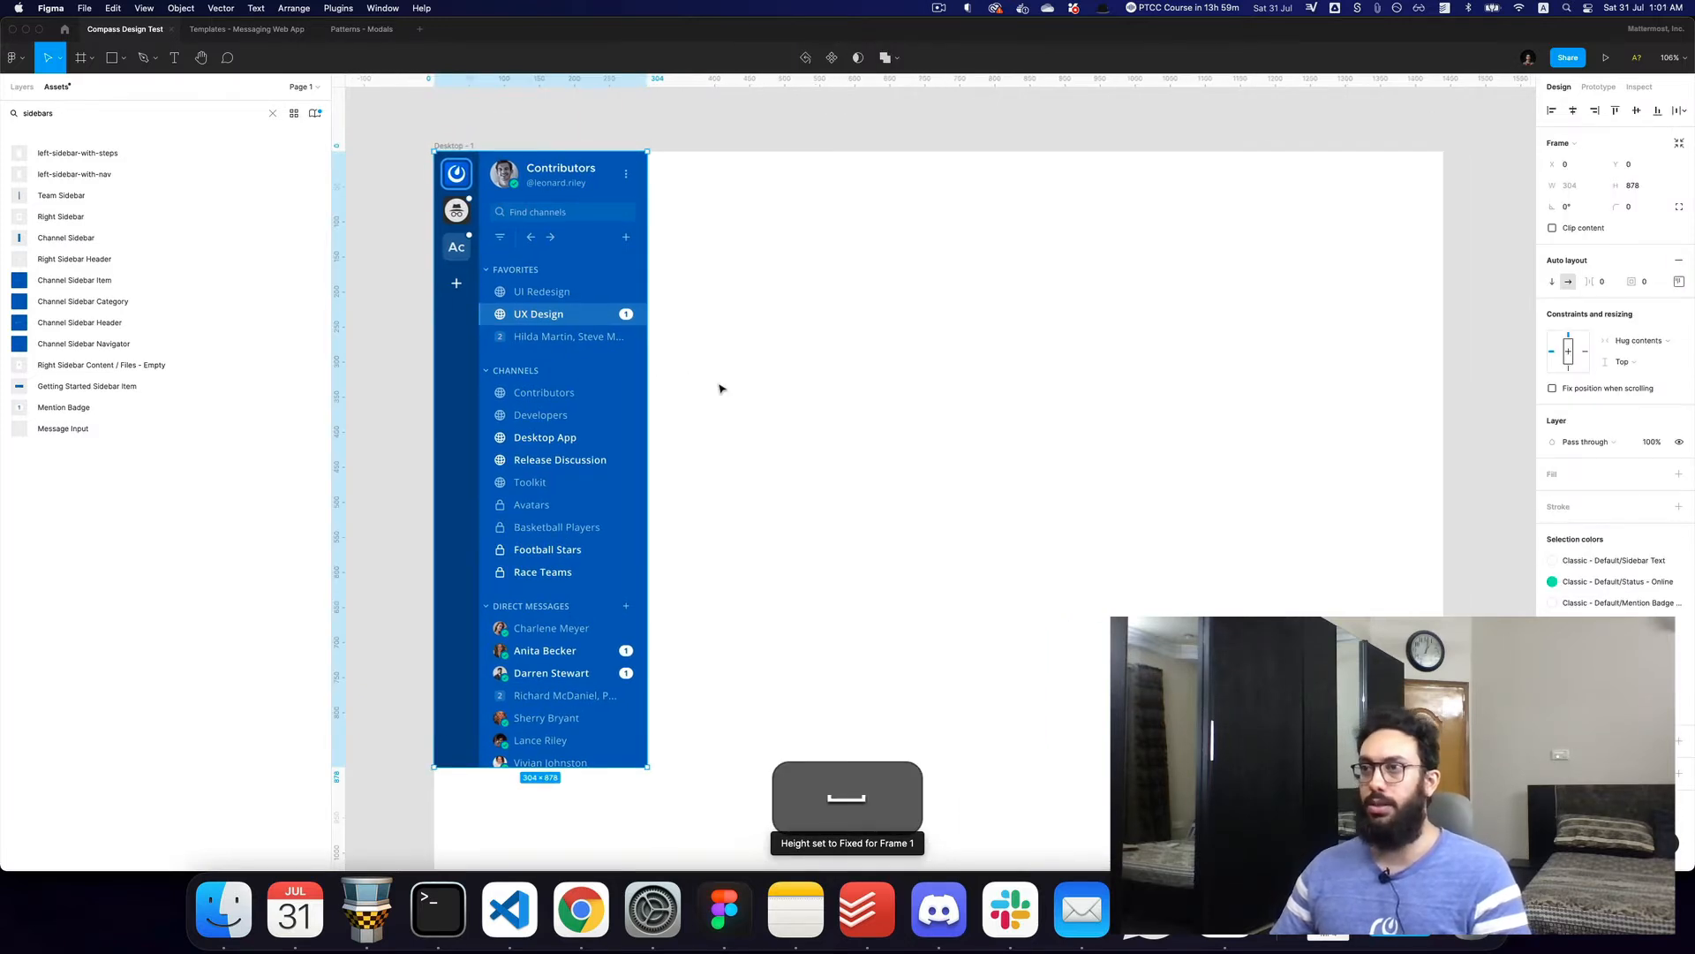
Search the assets for "header" and place the Channel Header along the frame's top edge, flush against the sidebars
{"action": "double_click", "coordinate": [68, 113]}
{"action": "type", "text": "header"}
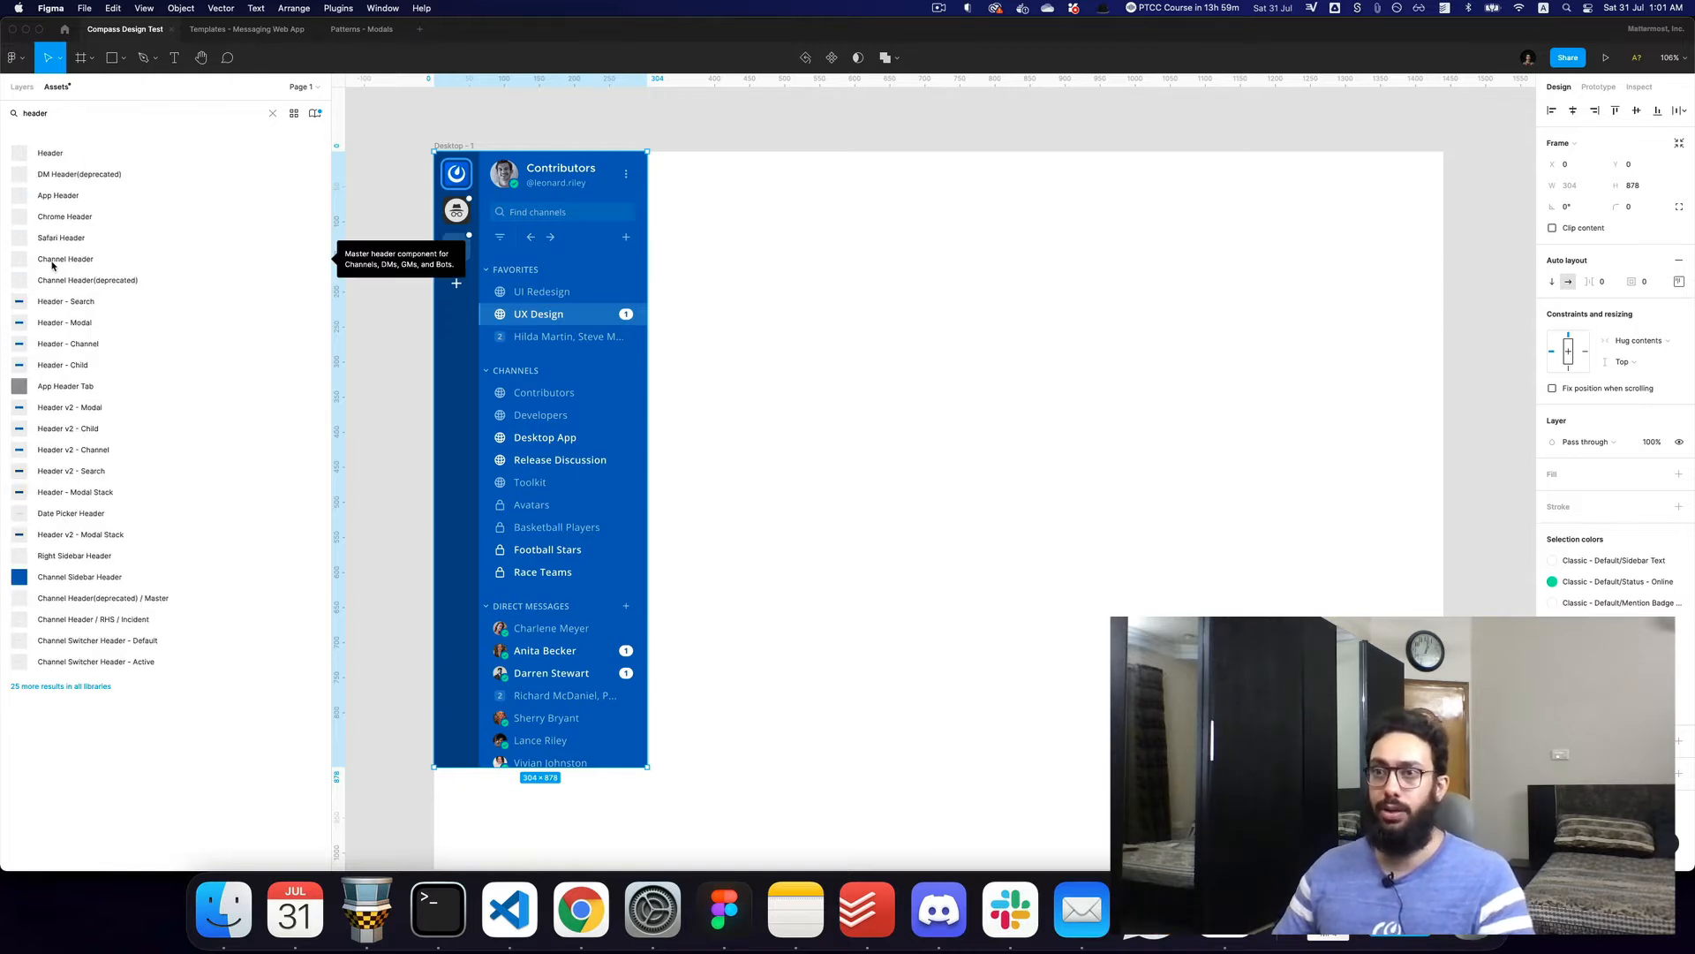
{"action": "left_click_drag", "start_coordinate": [57, 260], "coordinate": [999, 176]}
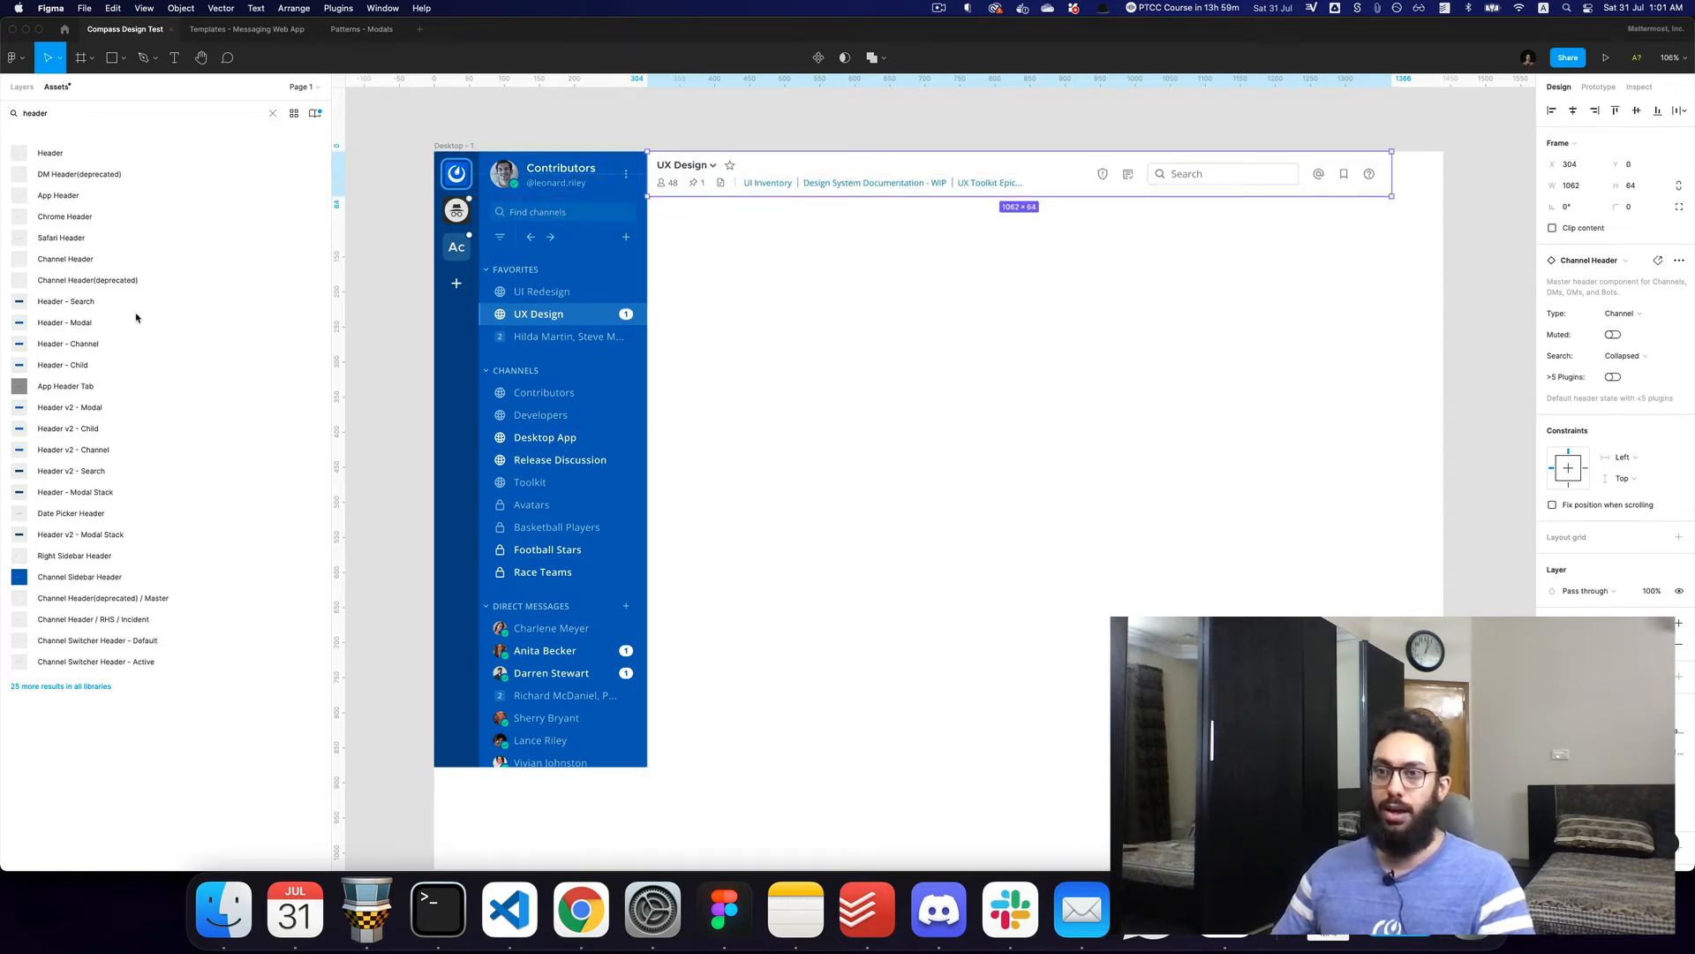
Search the assets for "message" and place a Message Input low in the content area and a Button in its middle
{"action": "key", "text": "super+a"}
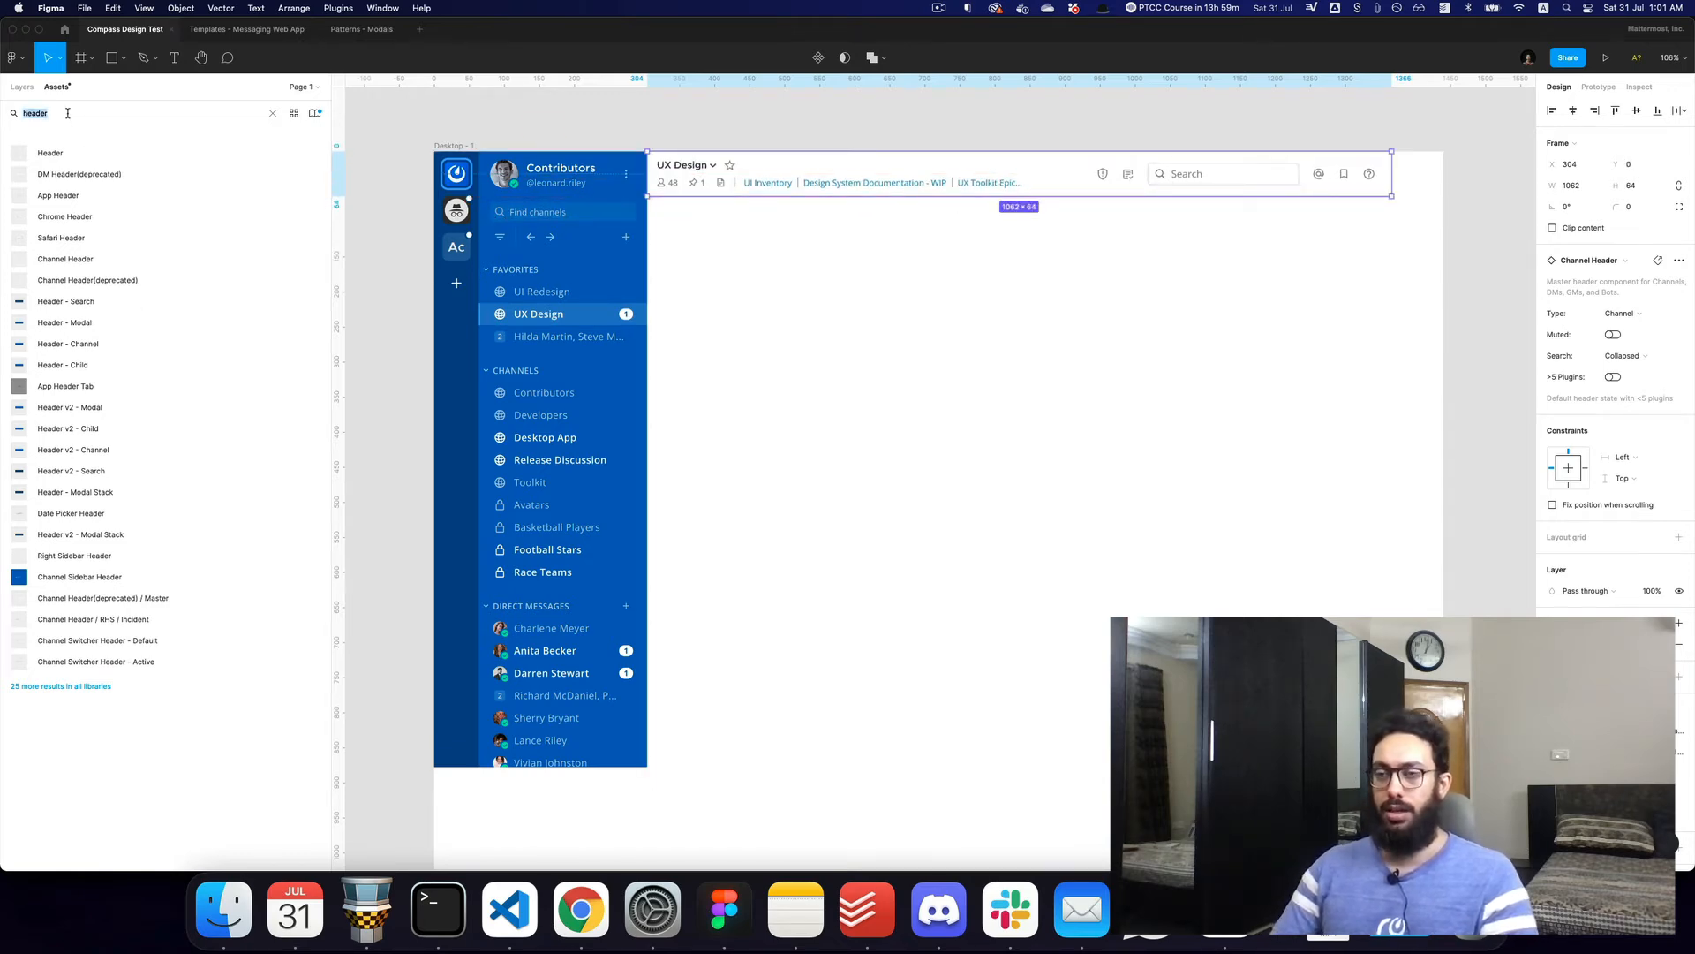
{"action": "type", "text": "message"}
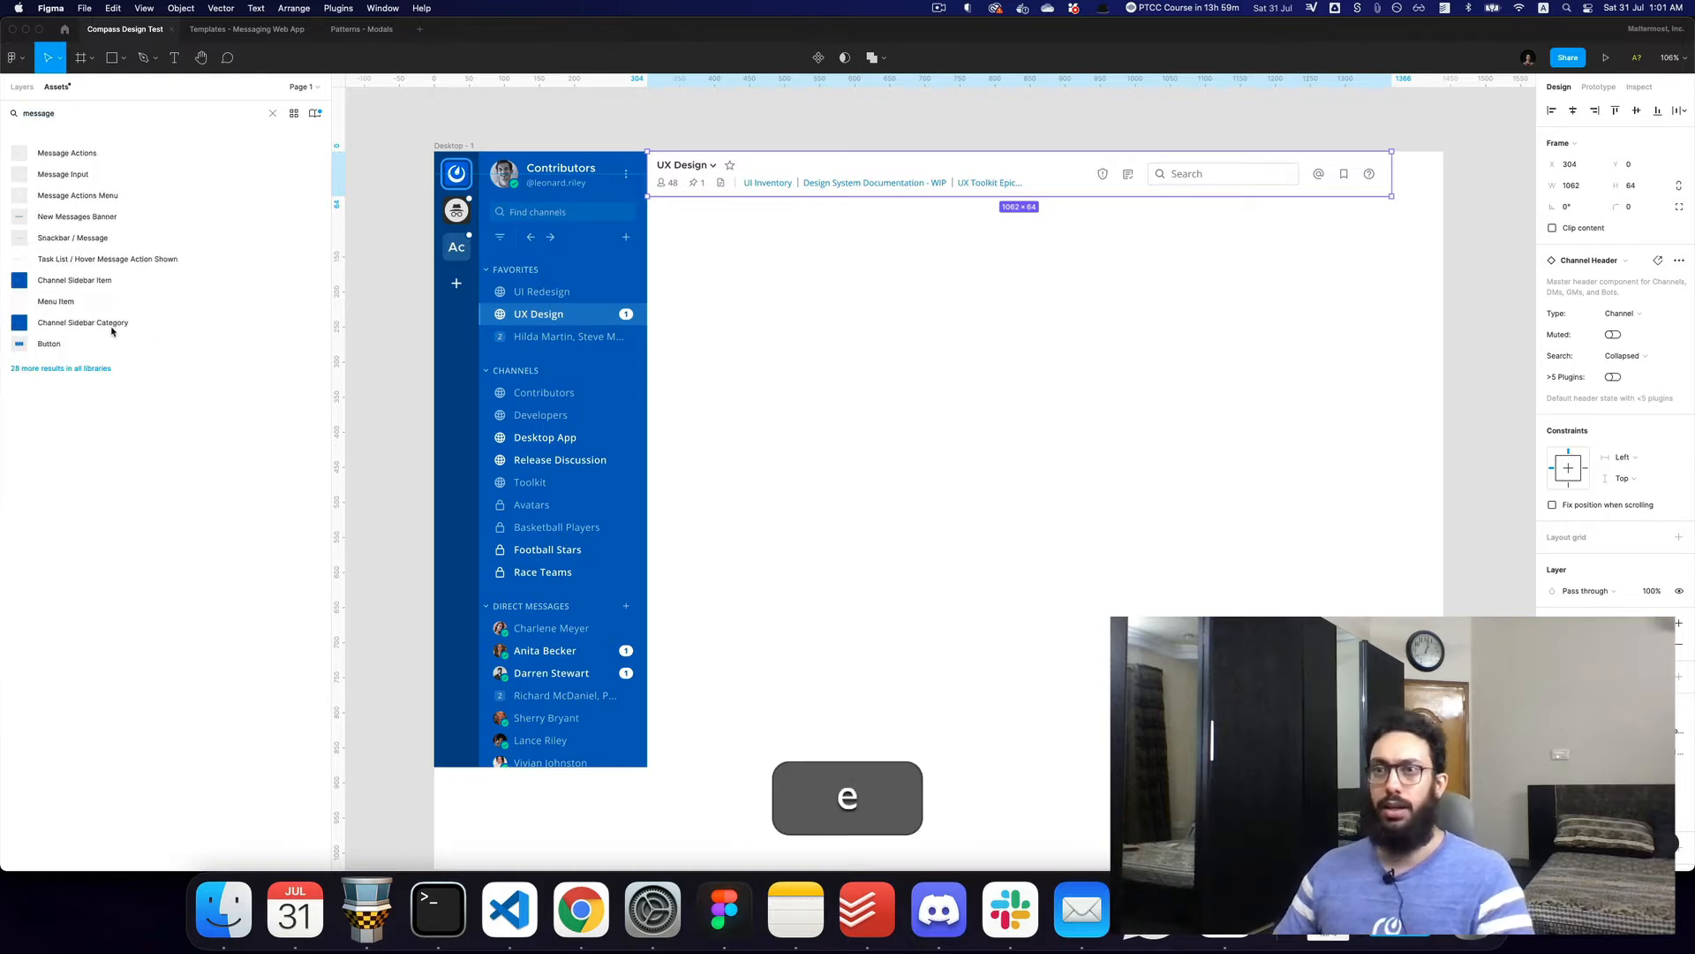
{"action": "left_click_drag", "start_coordinate": [64, 174], "coordinate": [991, 740]}
{"action": "left_click", "coordinate": [1224, 613]}
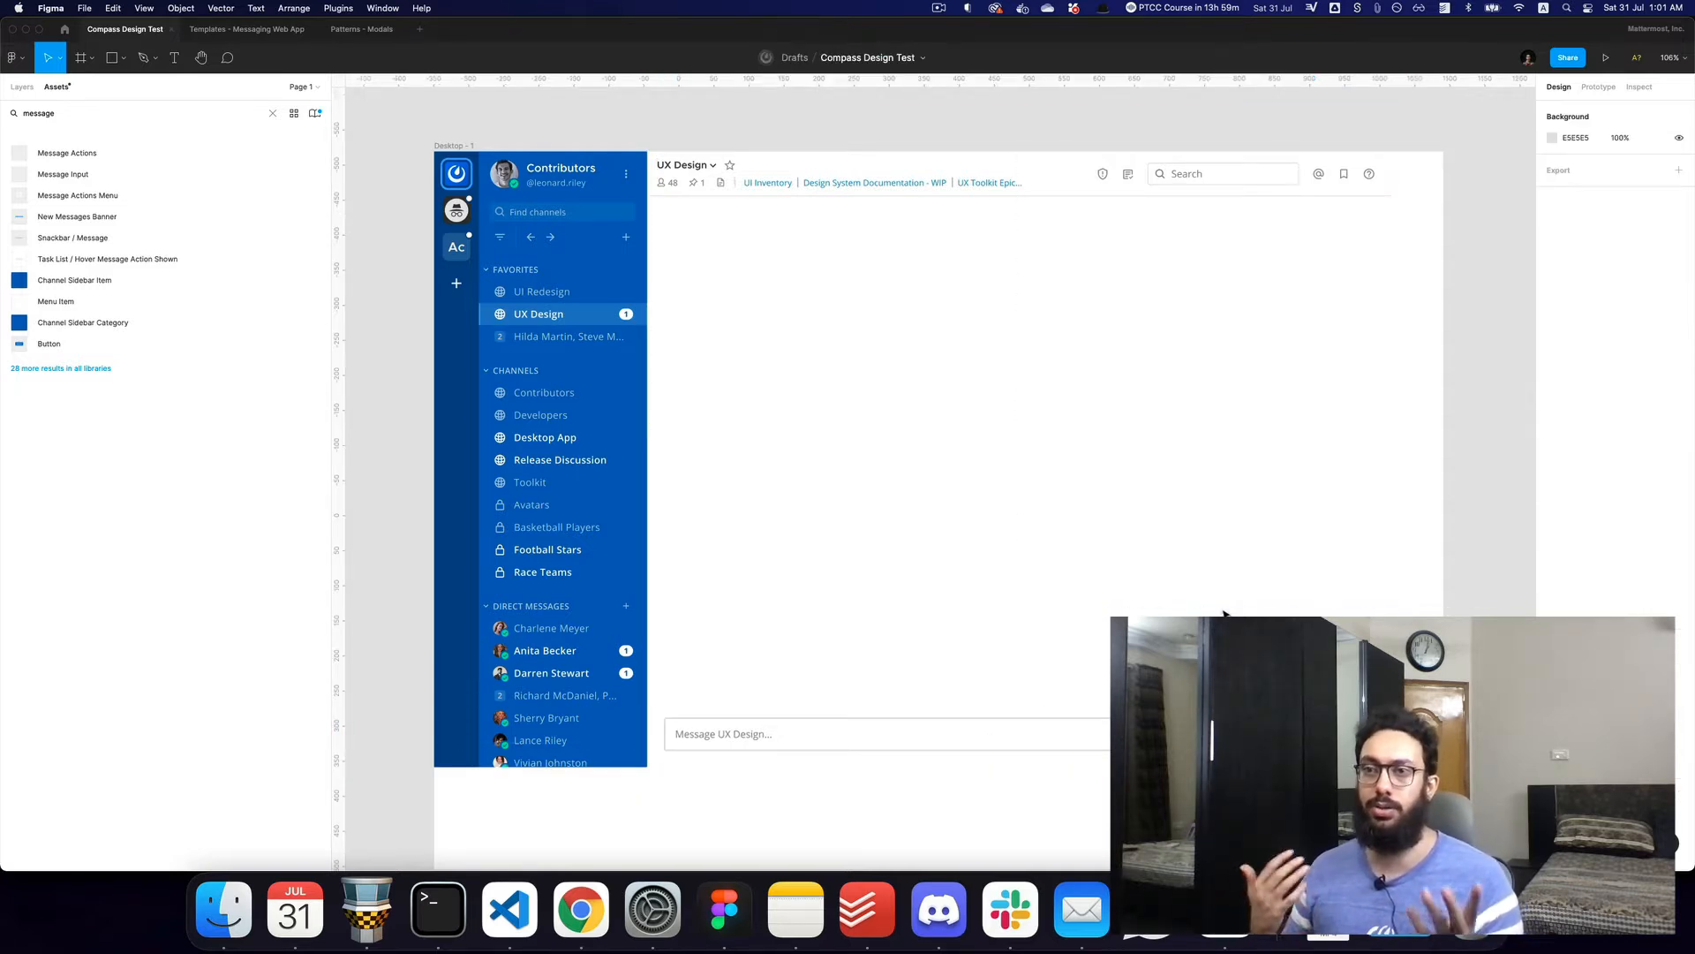
{"action": "left_click_drag", "start_coordinate": [45, 343], "coordinate": [918, 416]}
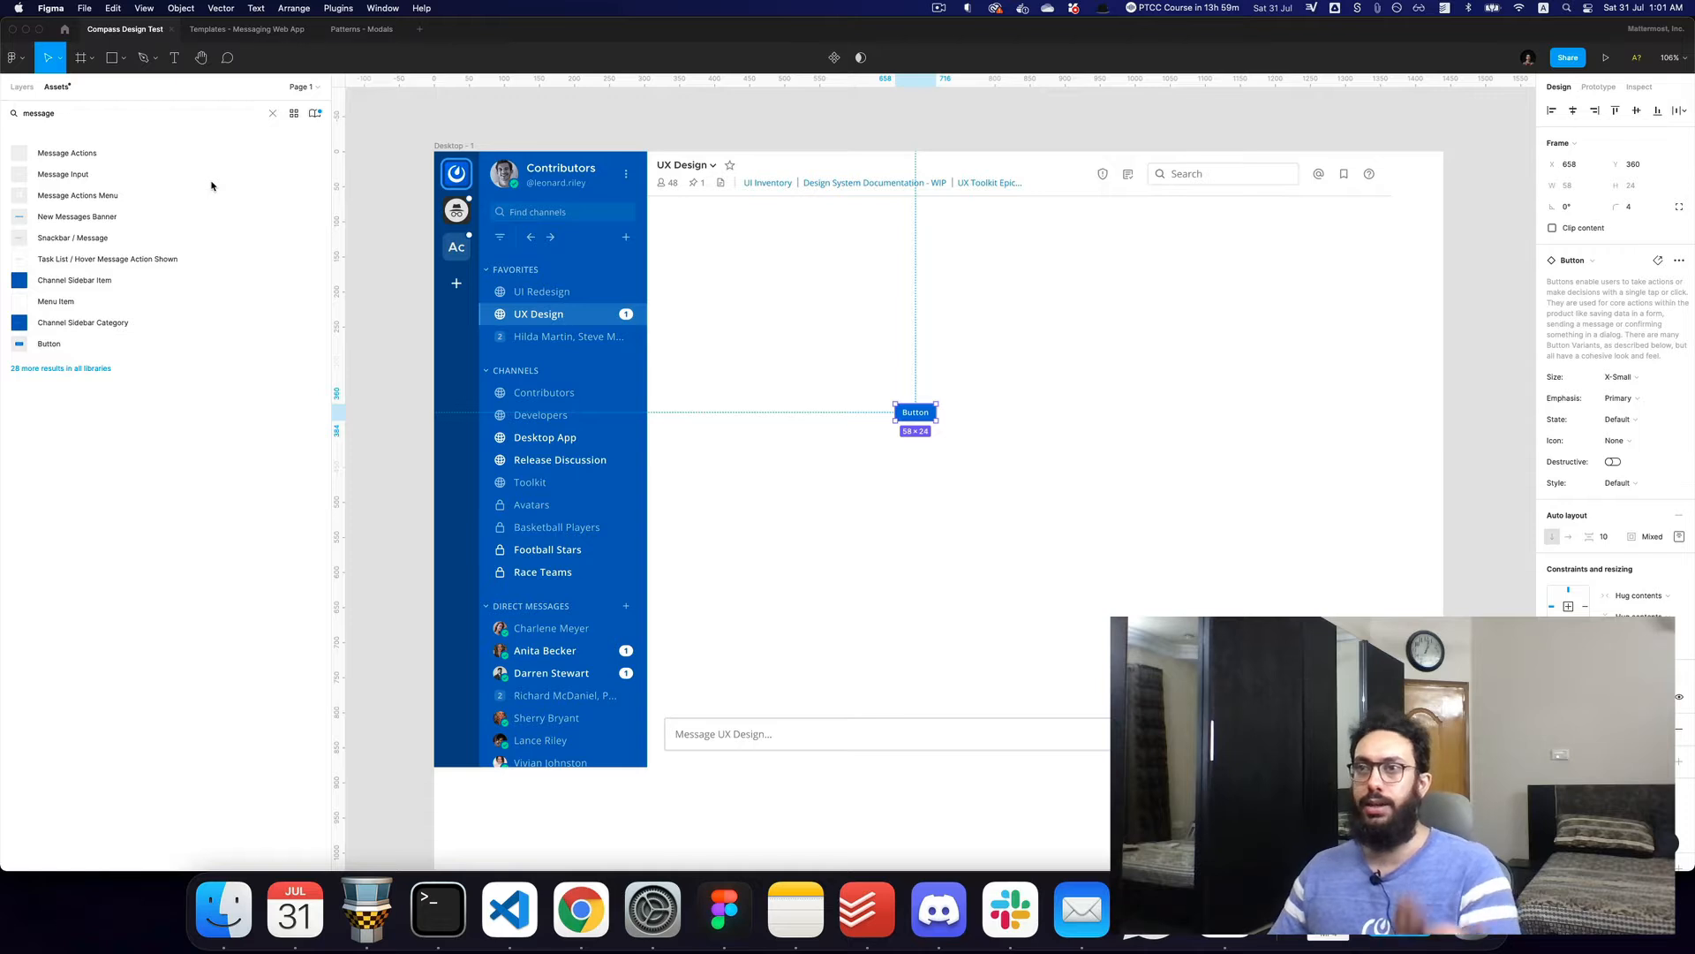
Open the Templates - Messaging Web App file from the Compass Design team's 04 Templates project
{"action": "left_click", "coordinate": [63, 31]}
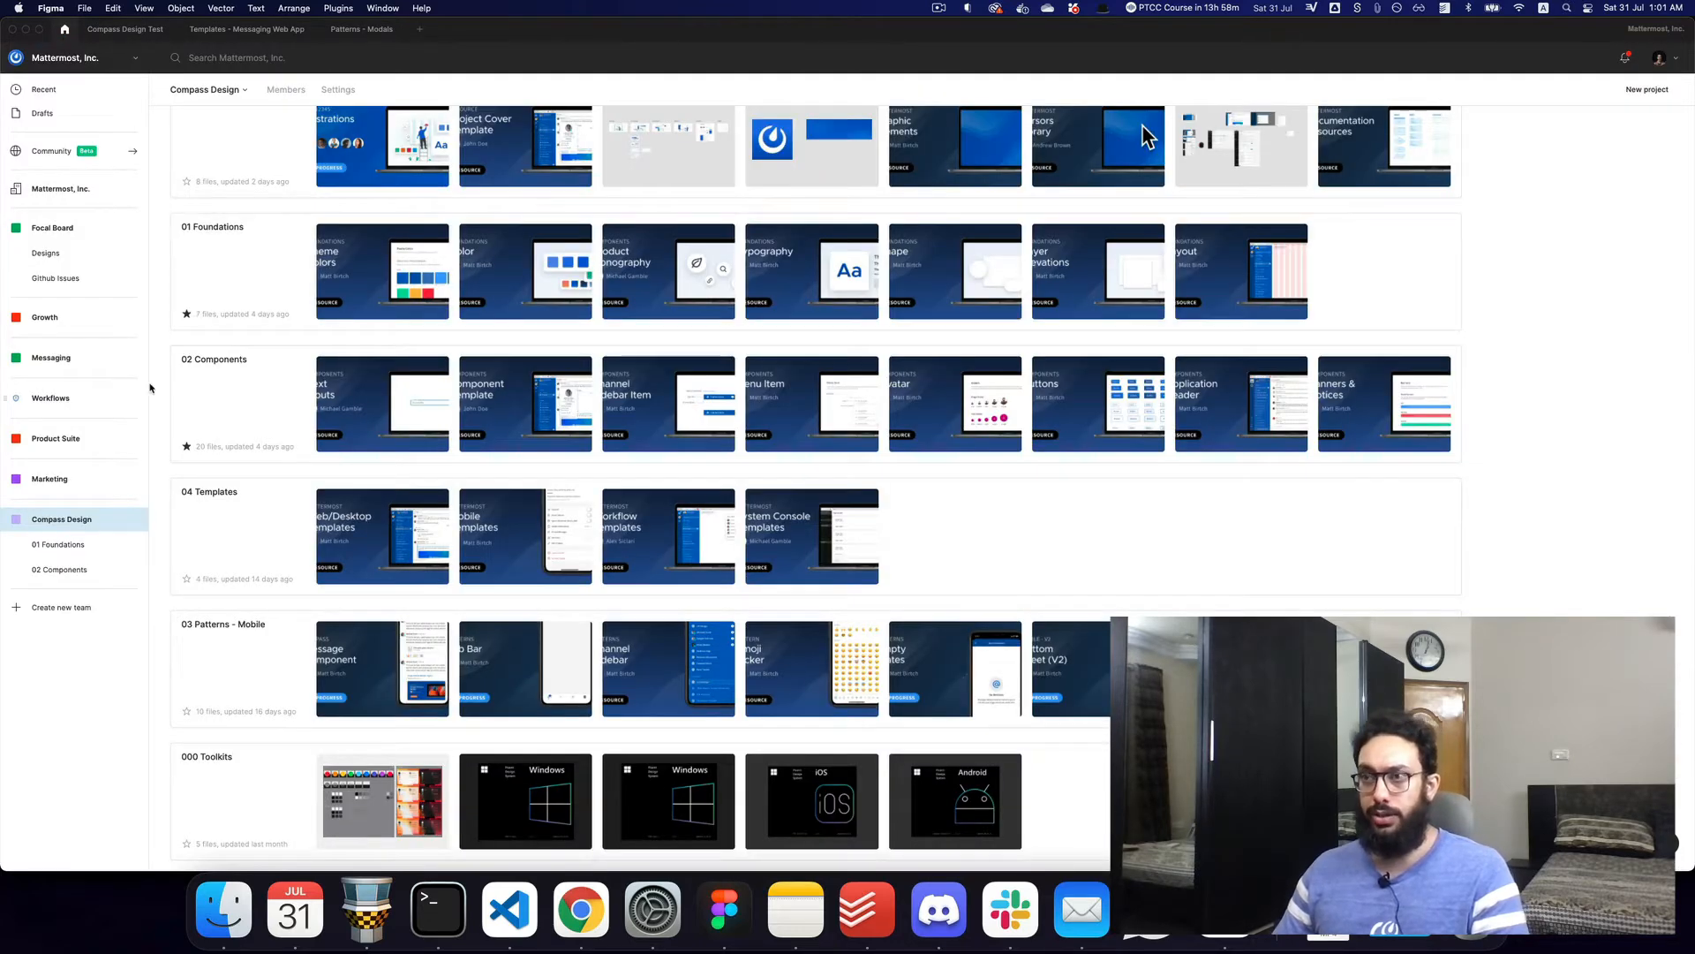
{"action": "scroll", "coordinate": [583, 361], "scroll_direction": "up", "scroll_amount": 2}
{"action": "scroll", "coordinate": [583, 360], "scroll_direction": "down", "scroll_amount": 3}
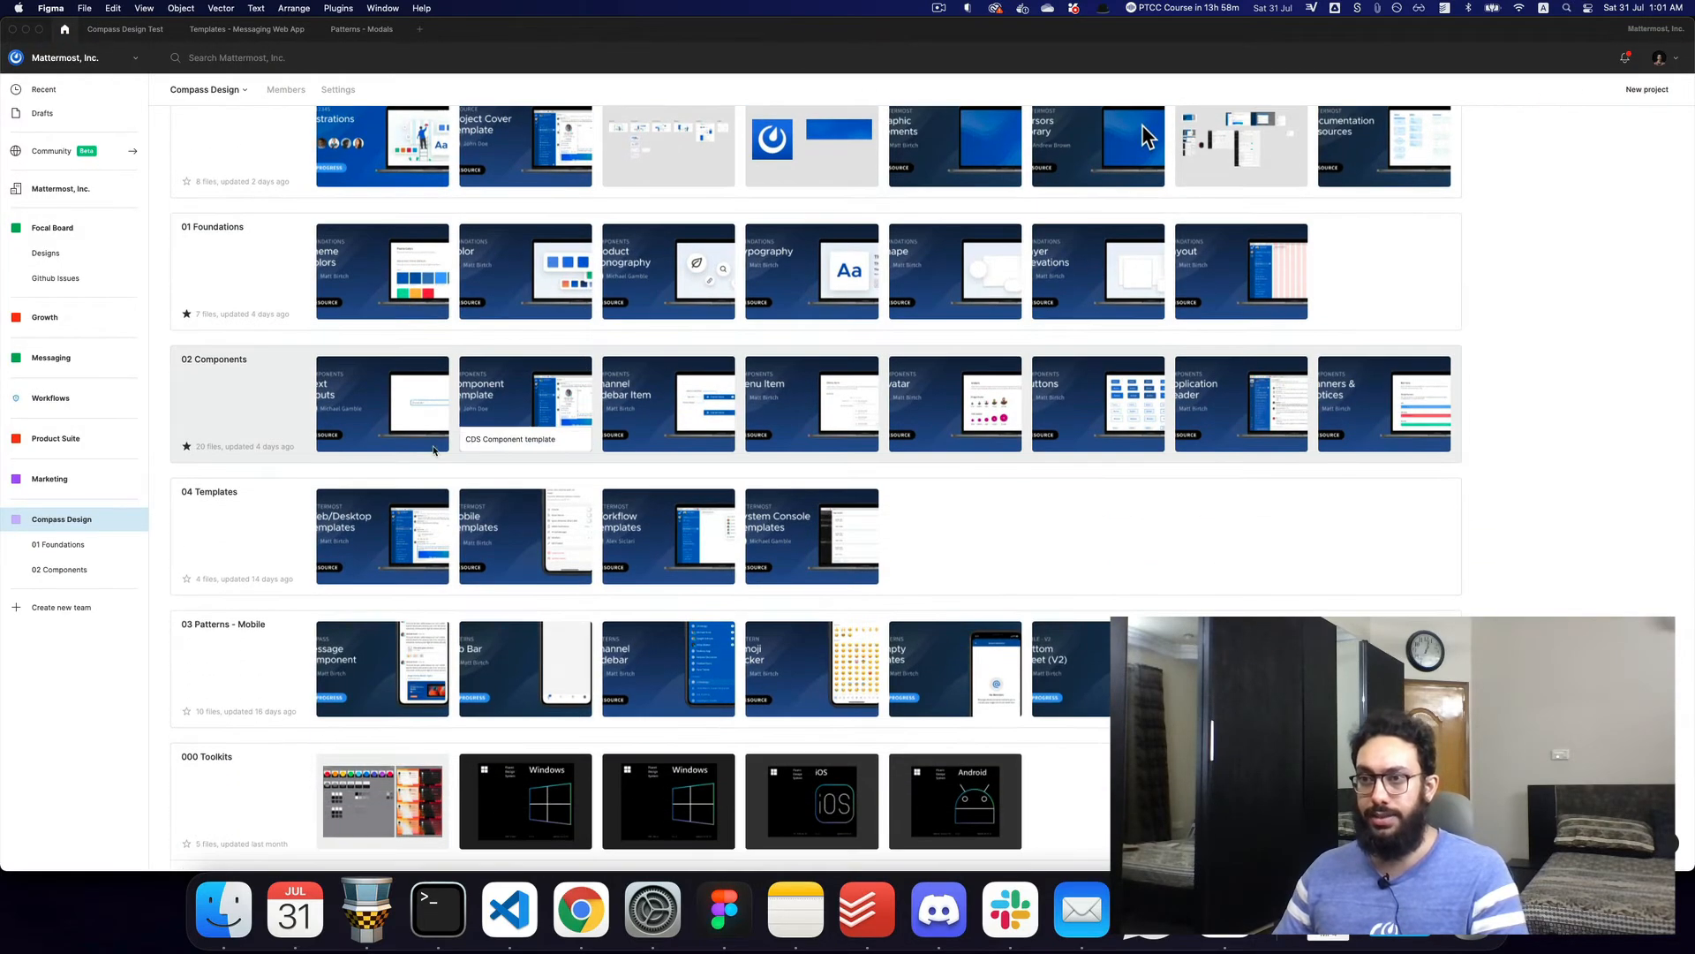
{"action": "left_click", "coordinate": [244, 510]}
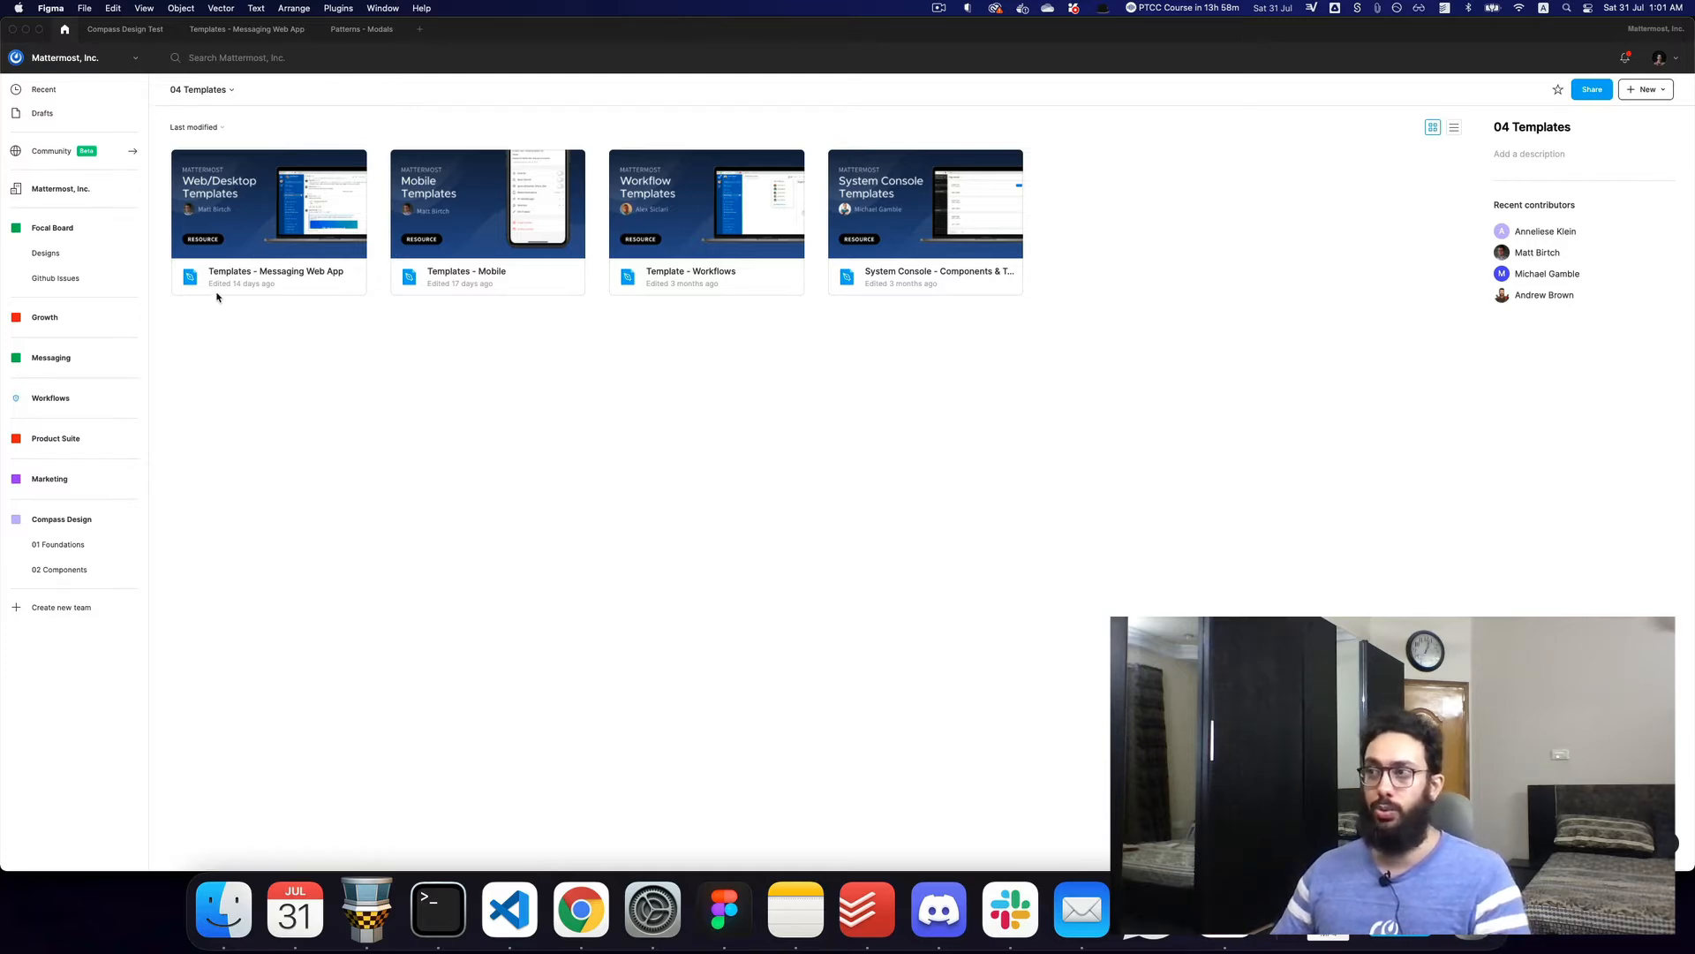
{"action": "double_click", "coordinate": [238, 230]}
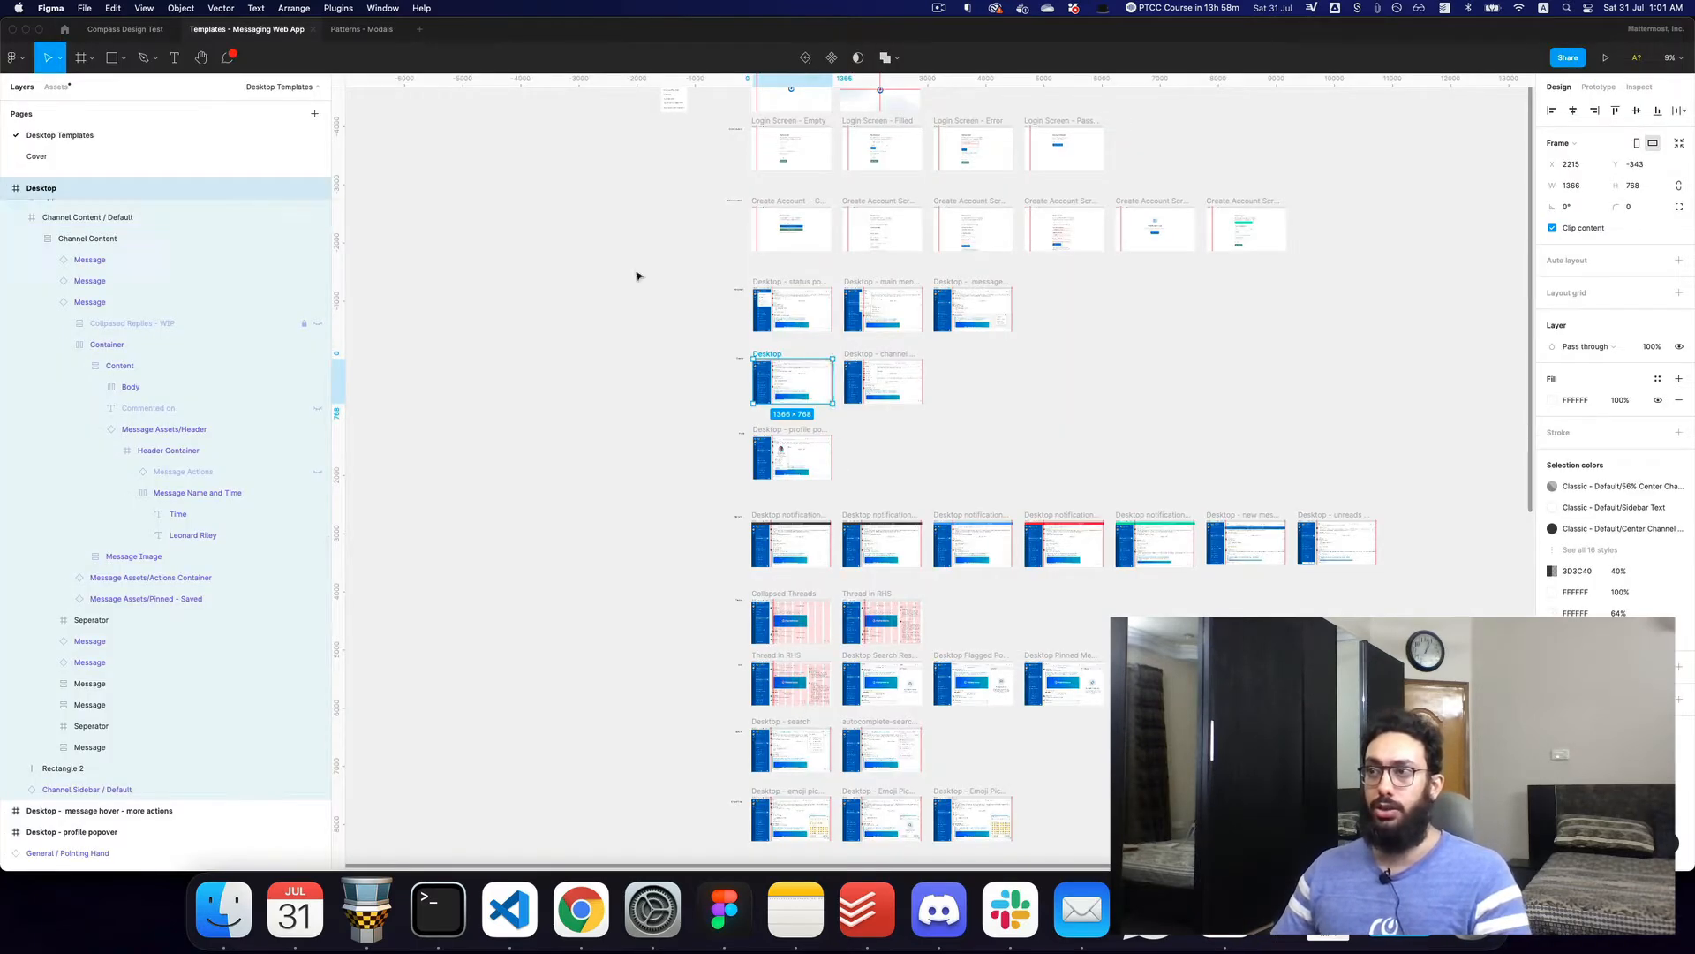
Look over the rows of ready-made desktop screens on the Desktop Templates page
{"action": "scroll", "coordinate": [914, 405], "scroll_direction": "right", "scroll_amount": 2}
{"action": "left_click", "coordinate": [902, 399]}
{"action": "scroll", "coordinate": [882, 415], "scroll_direction": "down", "scroll_amount": 10}
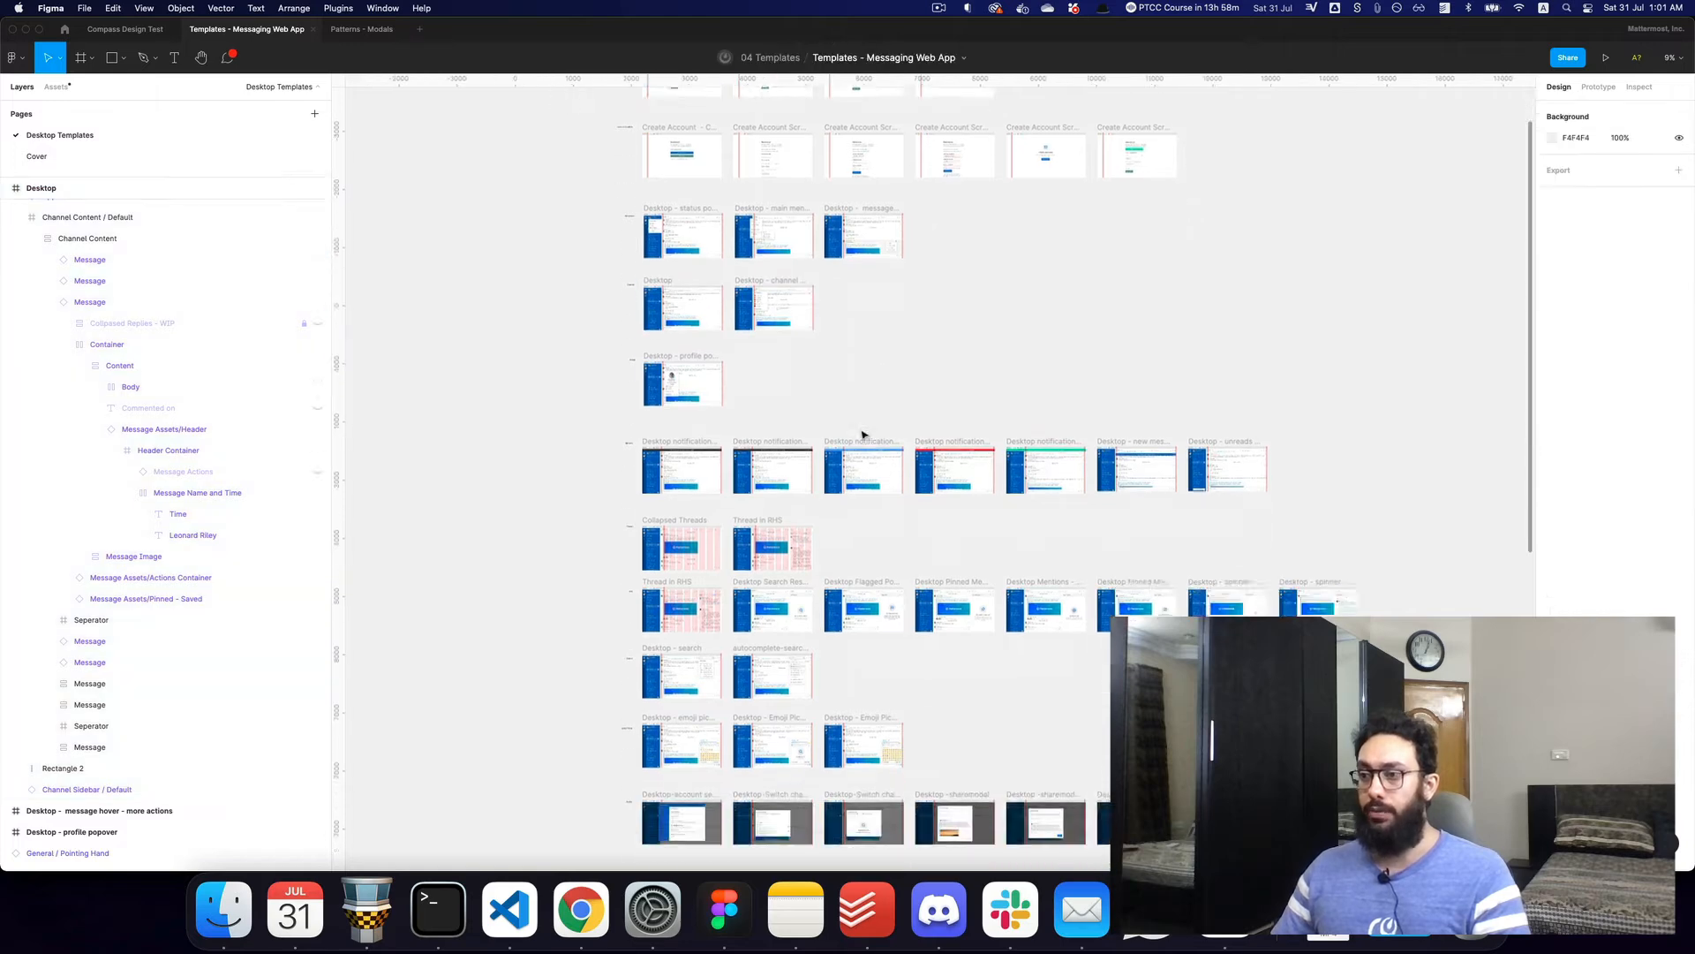
{"action": "scroll", "coordinate": [863, 435], "scroll_direction": "down", "scroll_amount": 5}
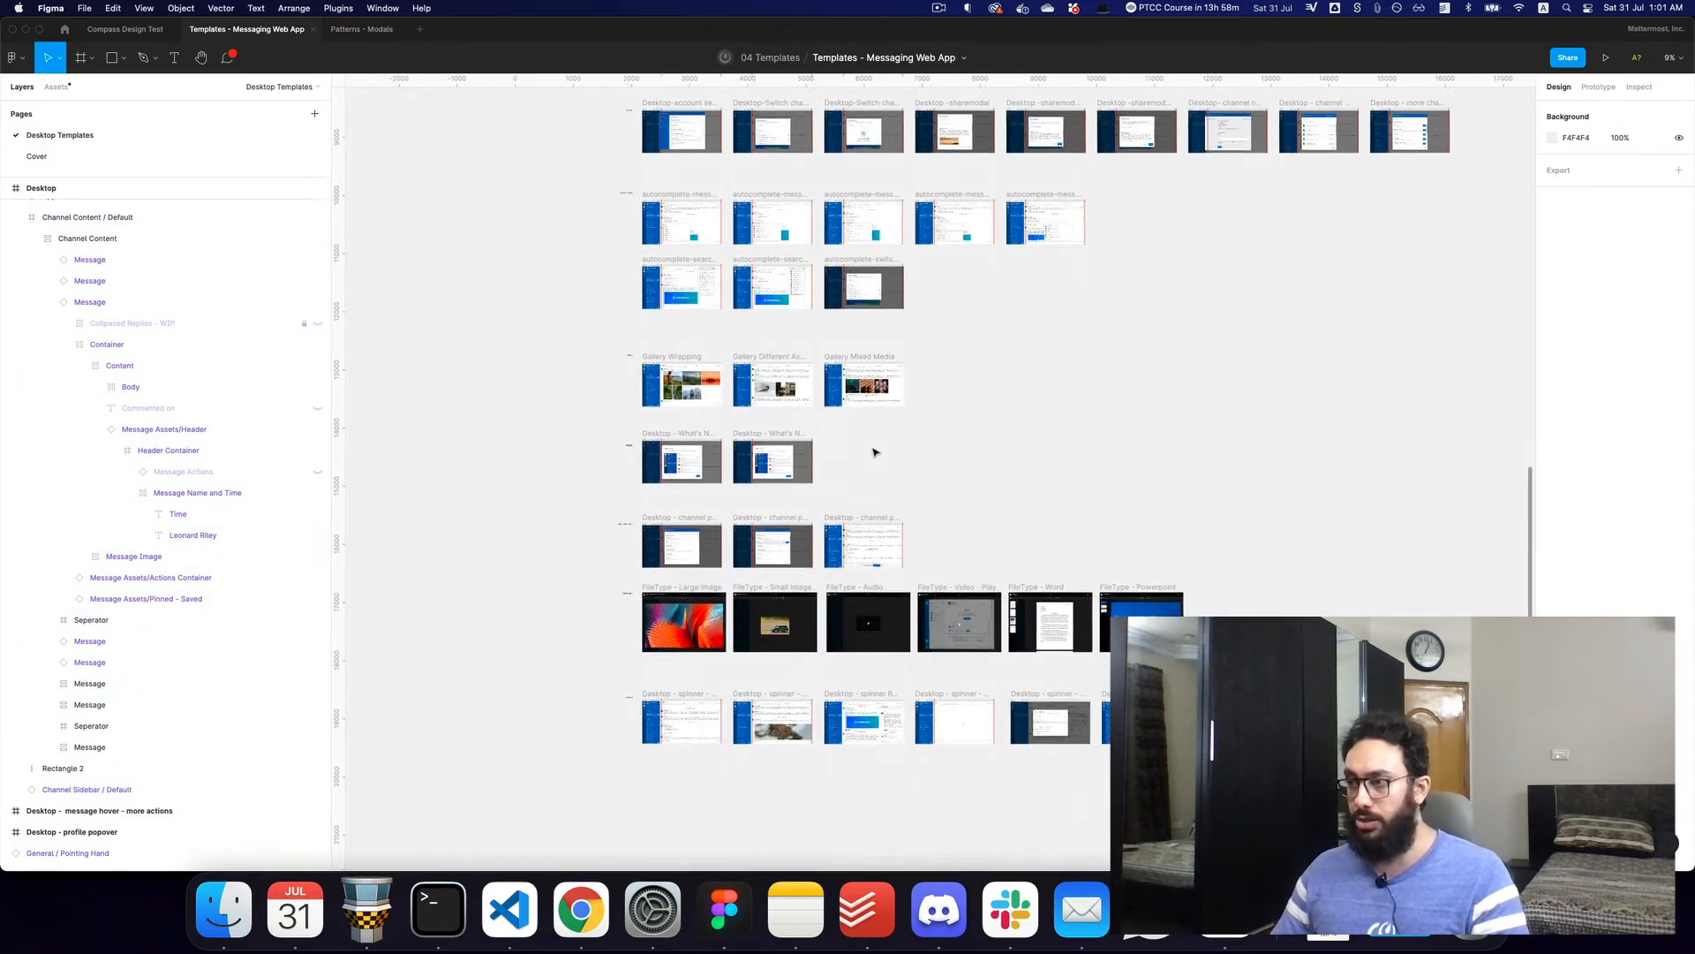
{"action": "scroll", "coordinate": [743, 451], "scroll_direction": "up", "scroll_amount": 7}
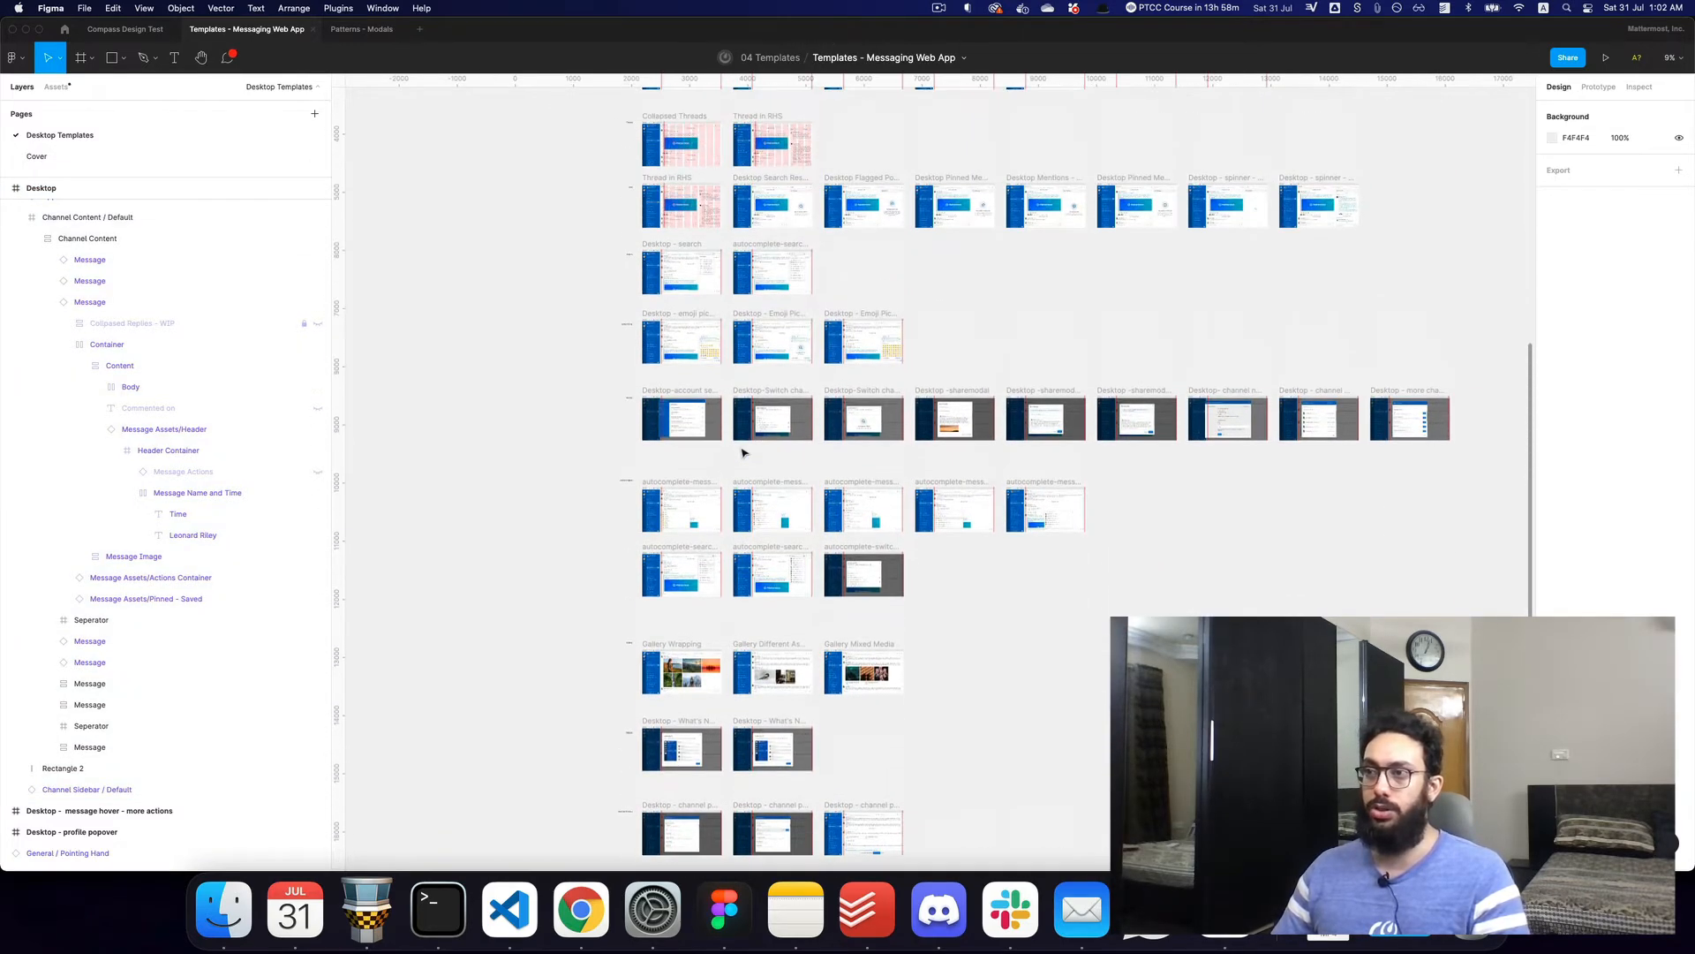
Examine the Desktop - What's New modal screen in the Notices row and glance at the Compass Design Test file
{"action": "scroll", "coordinate": [663, 486], "scroll_direction": "down", "scroll_amount": 7}
{"action": "key", "text": "z"}
{"action": "left_click_drag", "start_coordinate": [627, 420], "coordinate": [740, 526]}
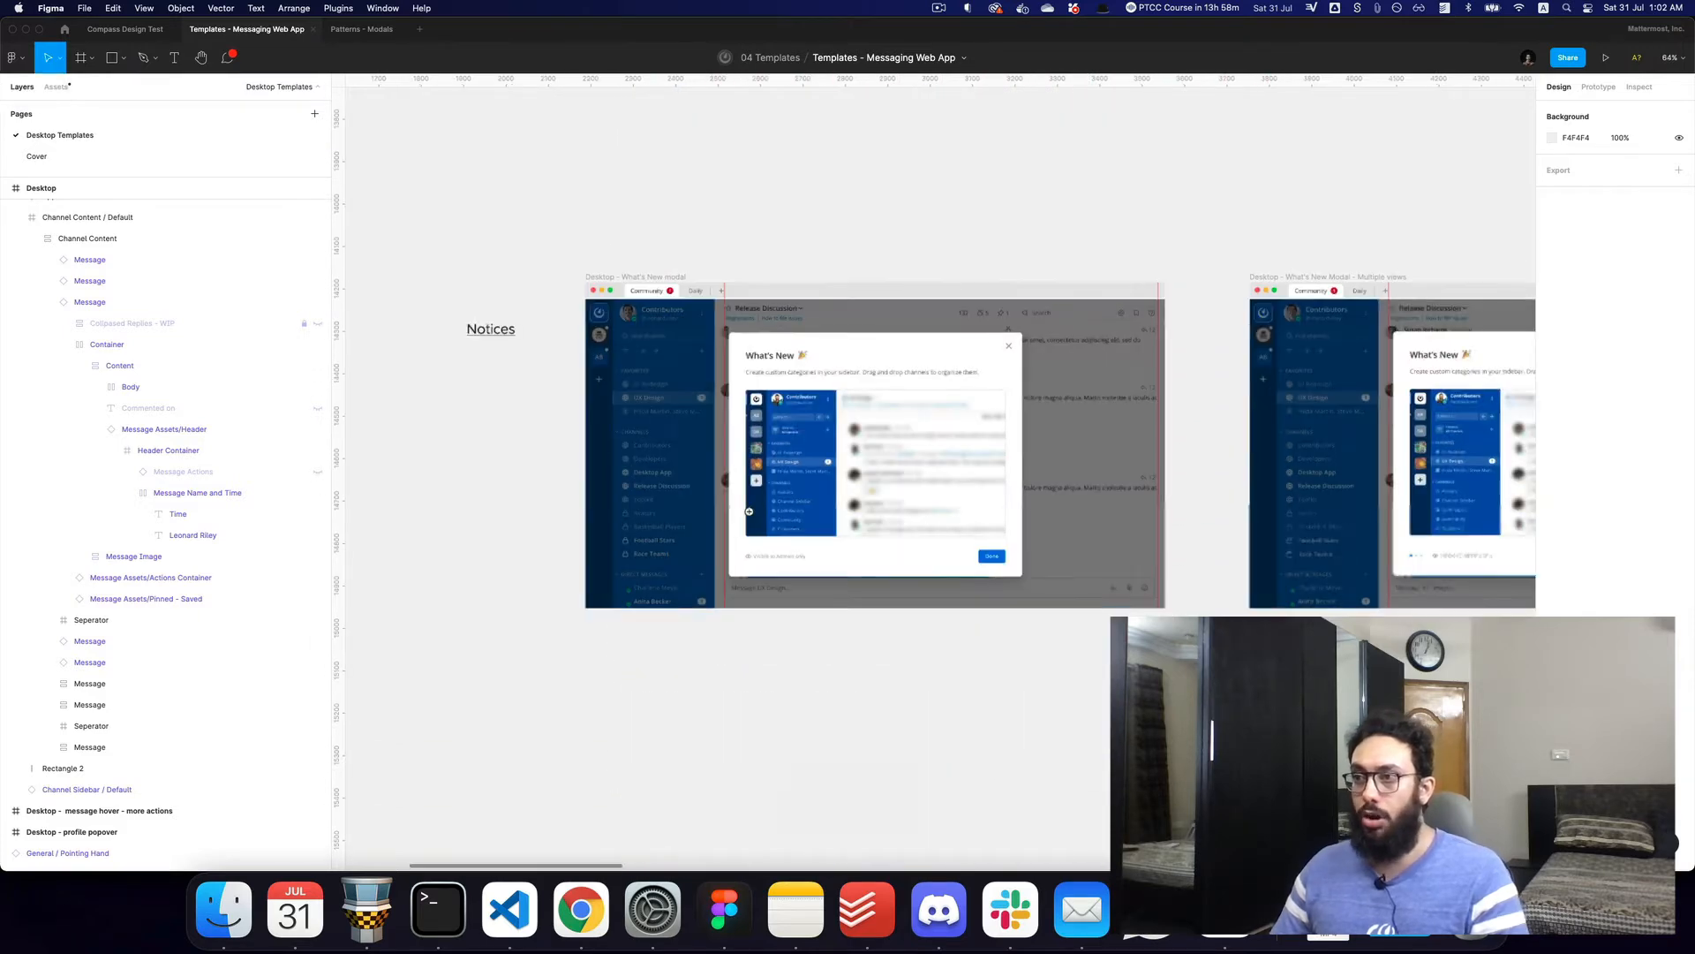
{"action": "scroll", "coordinate": [728, 362], "scroll_direction": "right", "scroll_amount": 2}
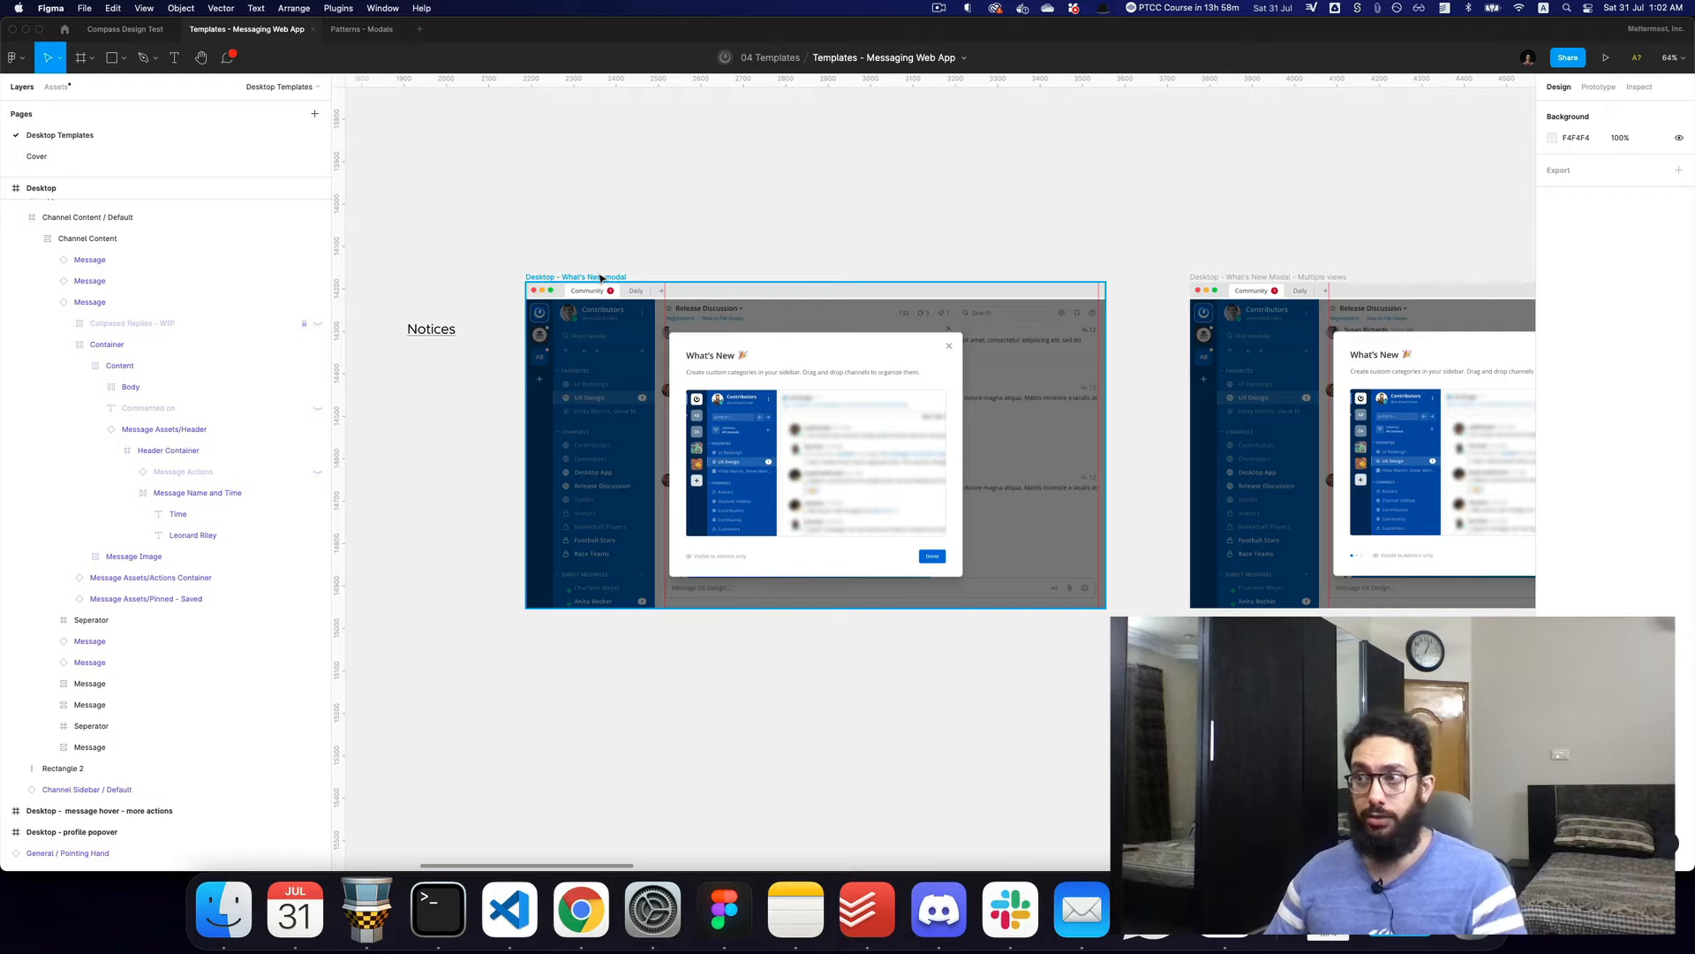
{"action": "left_click", "coordinate": [601, 278]}
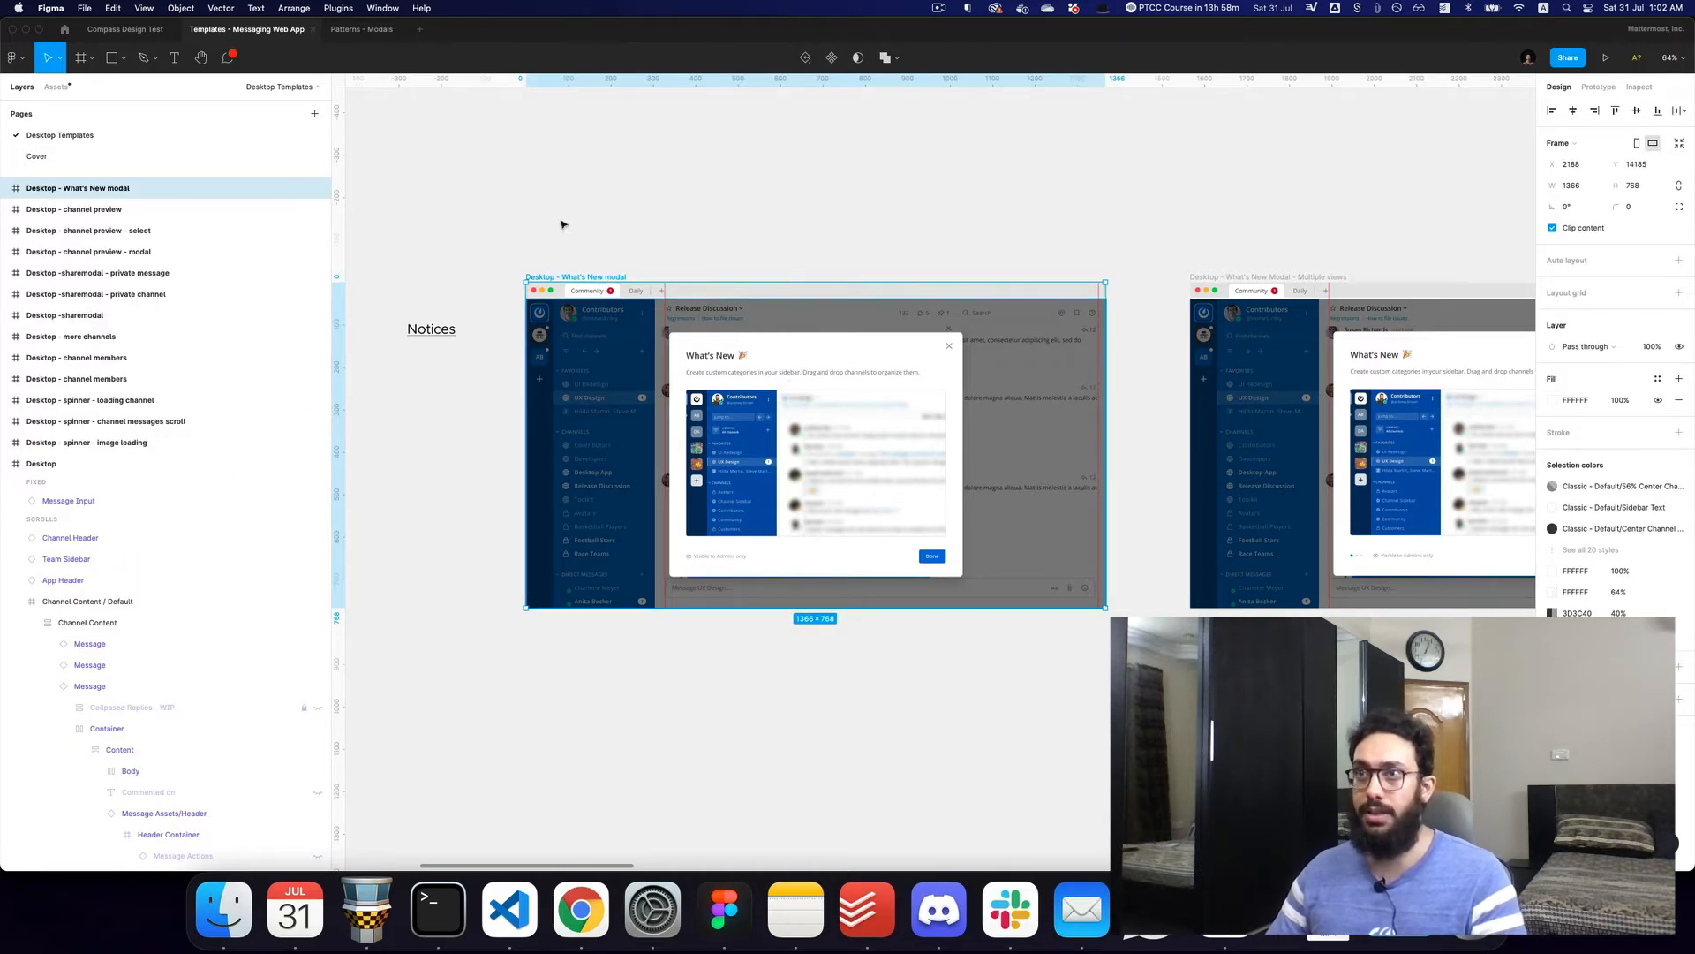
{"action": "left_click", "coordinate": [104, 29]}
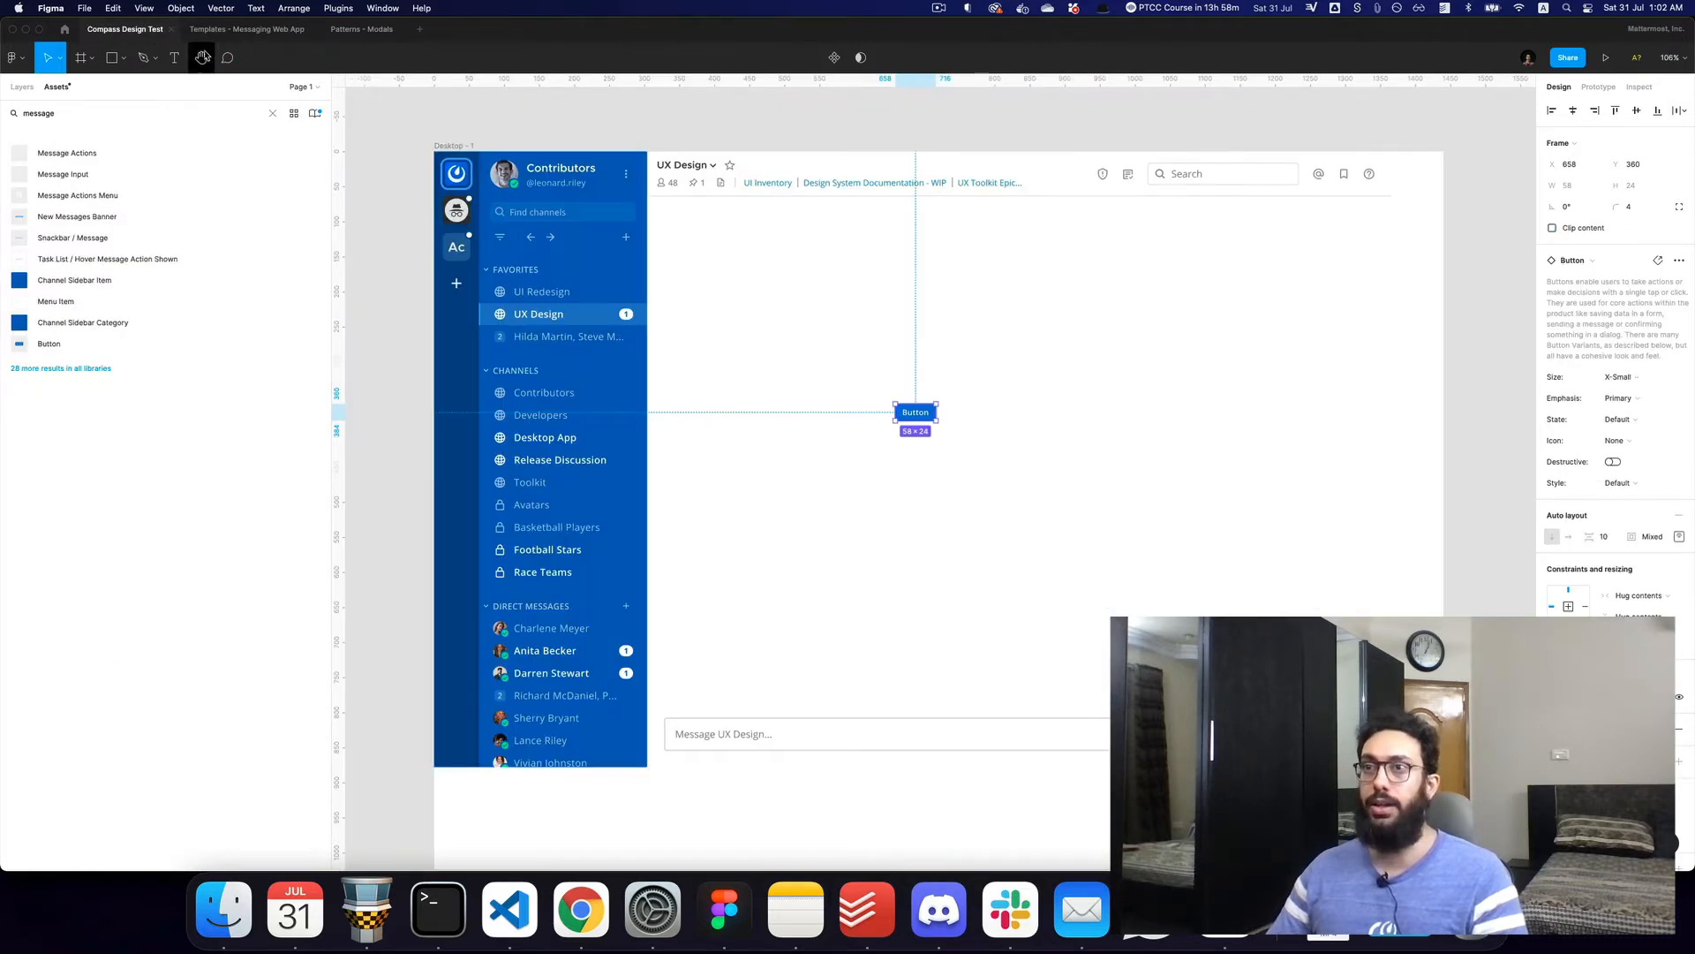
{"action": "left_click", "coordinate": [210, 30]}
Look over the Modals, Autocomplete, Search, Banners, Navigation and Account Creation rows of the desktop templates
{"action": "scroll", "coordinate": [874, 374], "scroll_direction": "up", "scroll_amount": 15}
{"action": "scroll", "coordinate": [874, 374], "scroll_direction": "up", "scroll_amount": 10}
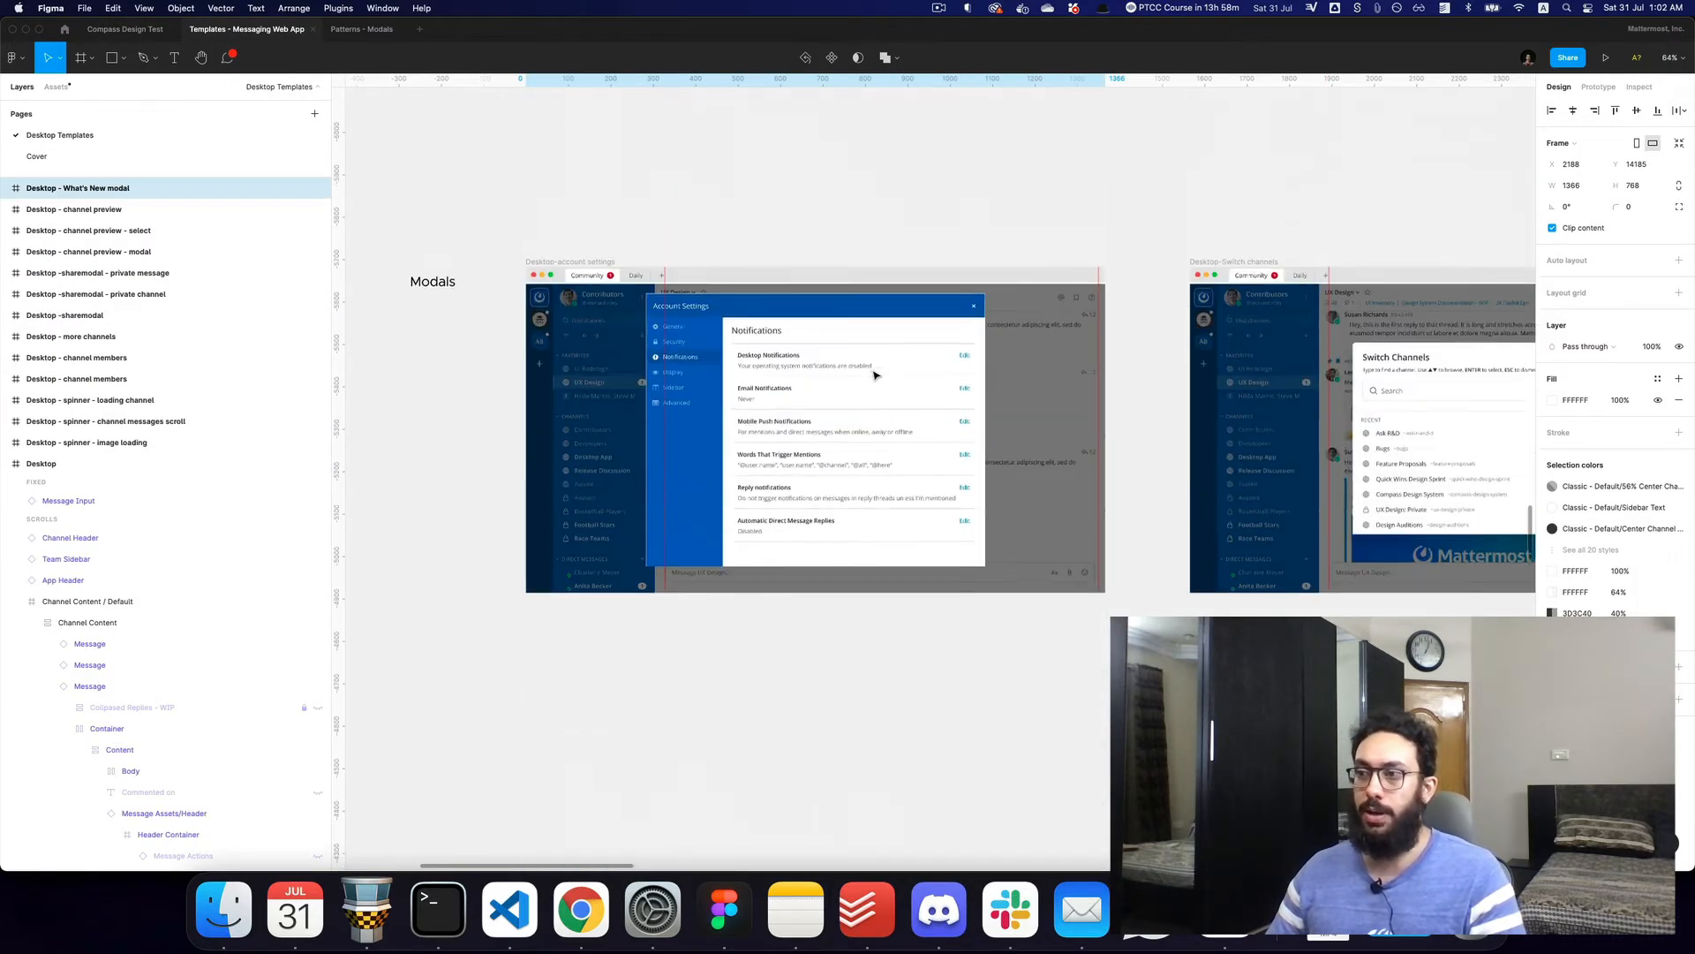
{"action": "scroll", "coordinate": [706, 371], "scroll_direction": "down", "scroll_amount": 7}
{"action": "left_click", "coordinate": [625, 348]}
{"action": "key", "text": "z"}
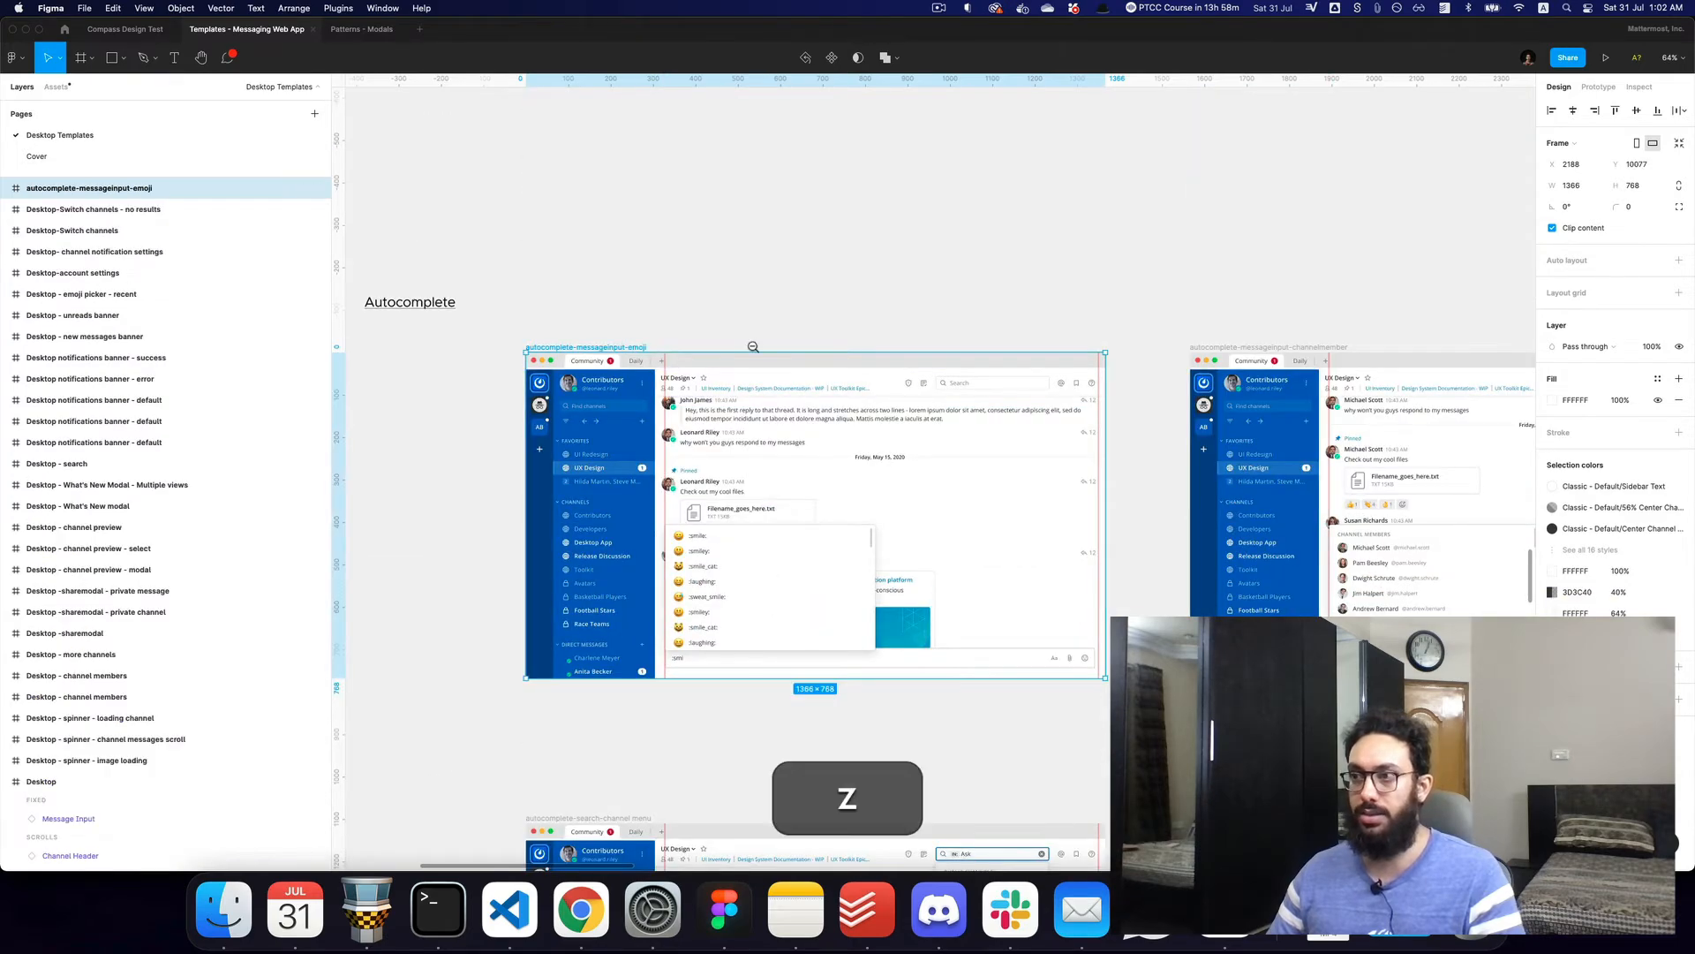
{"action": "left_click", "coordinate": [753, 349], "text": "alt"}
{"action": "scroll", "coordinate": [754, 355], "scroll_direction": "up", "scroll_amount": 8}
{"action": "scroll", "coordinate": [751, 355], "scroll_direction": "up", "scroll_amount": 15}
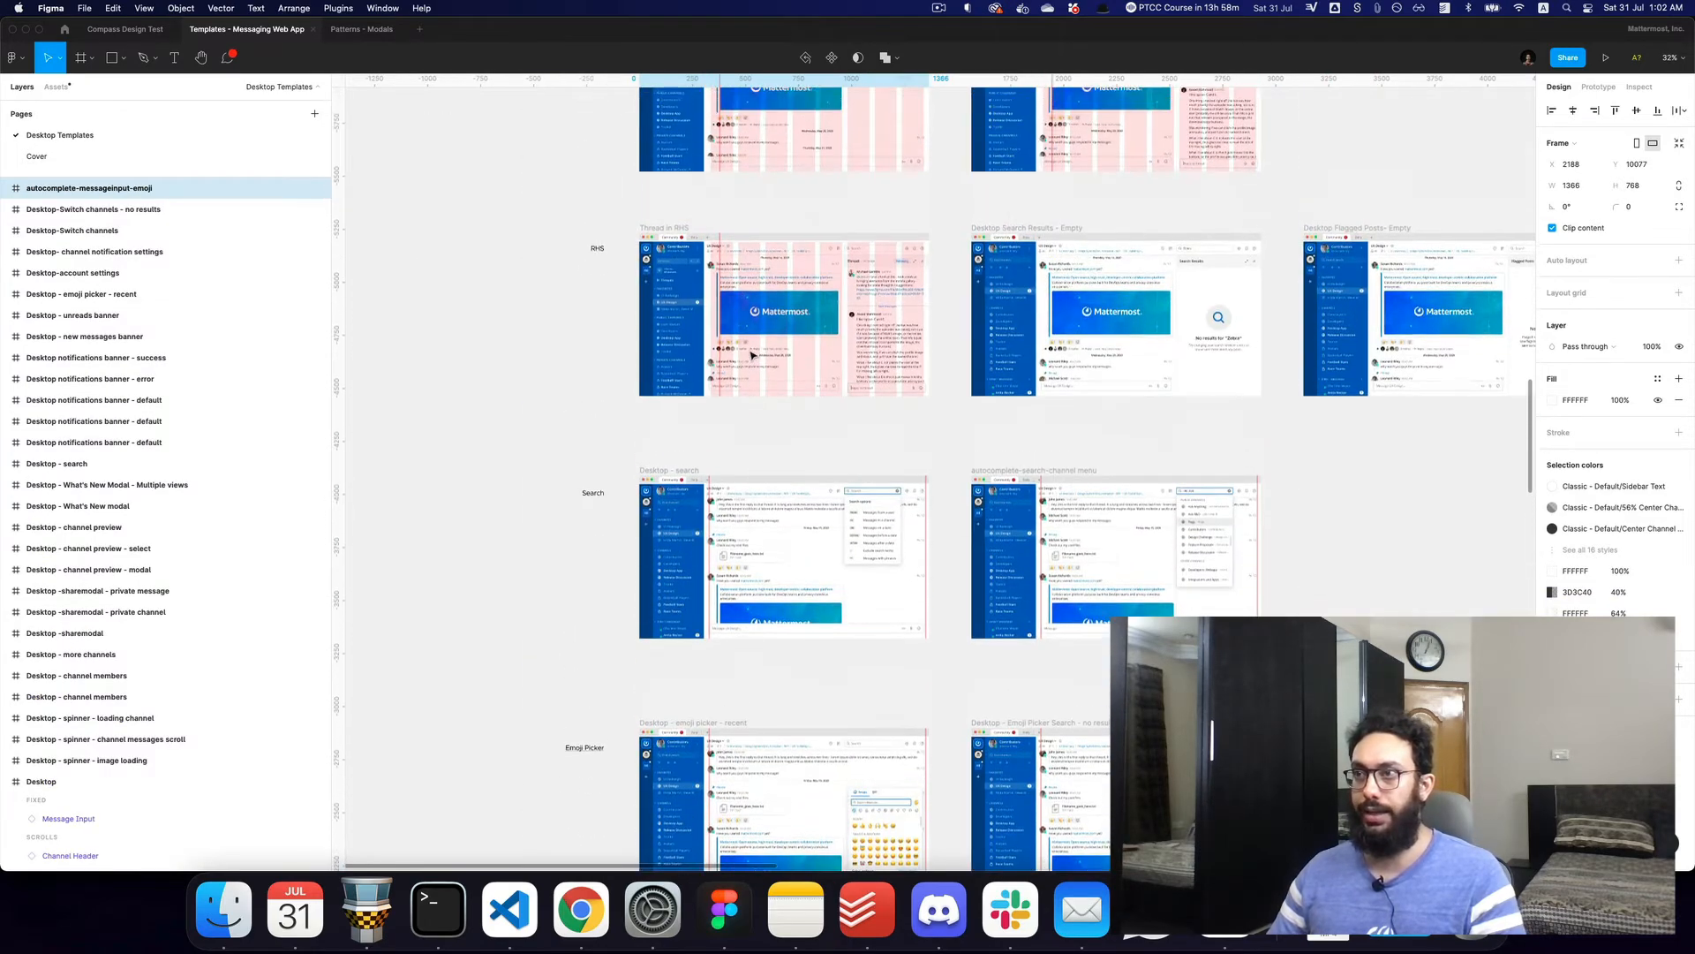
{"action": "scroll", "coordinate": [751, 355], "scroll_direction": "right", "scroll_amount": 3}
{"action": "scroll", "coordinate": [746, 356], "scroll_direction": "up", "scroll_amount": 1}
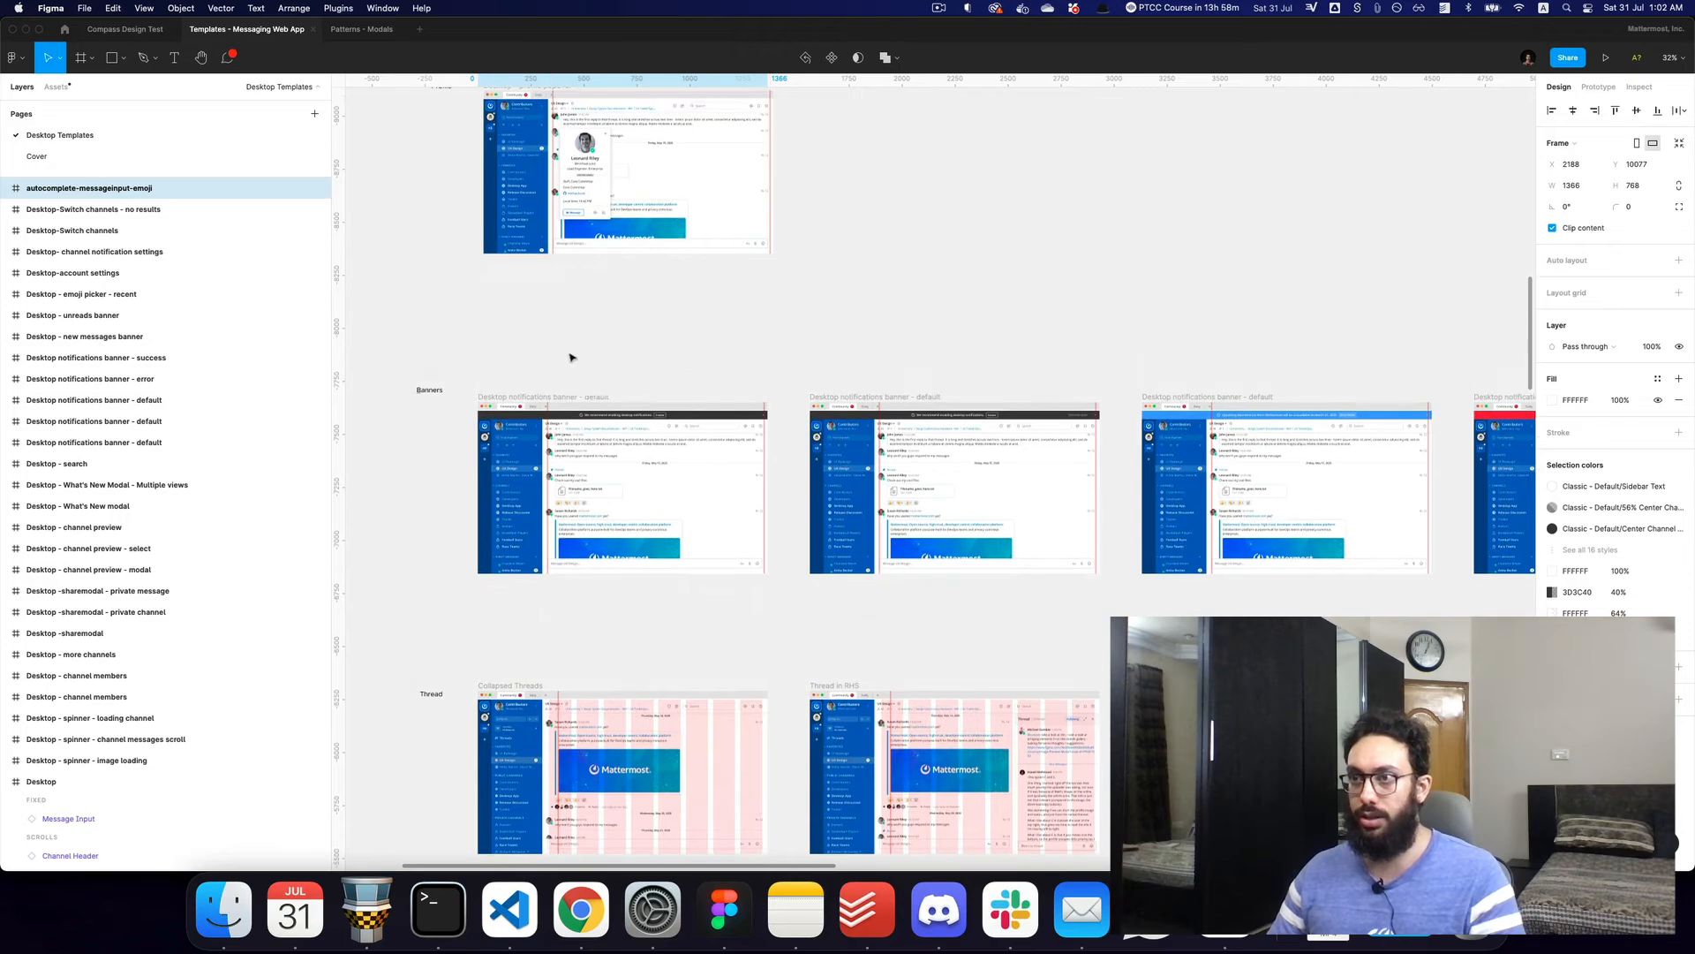
{"action": "scroll", "coordinate": [538, 364], "scroll_direction": "up", "scroll_amount": 15}
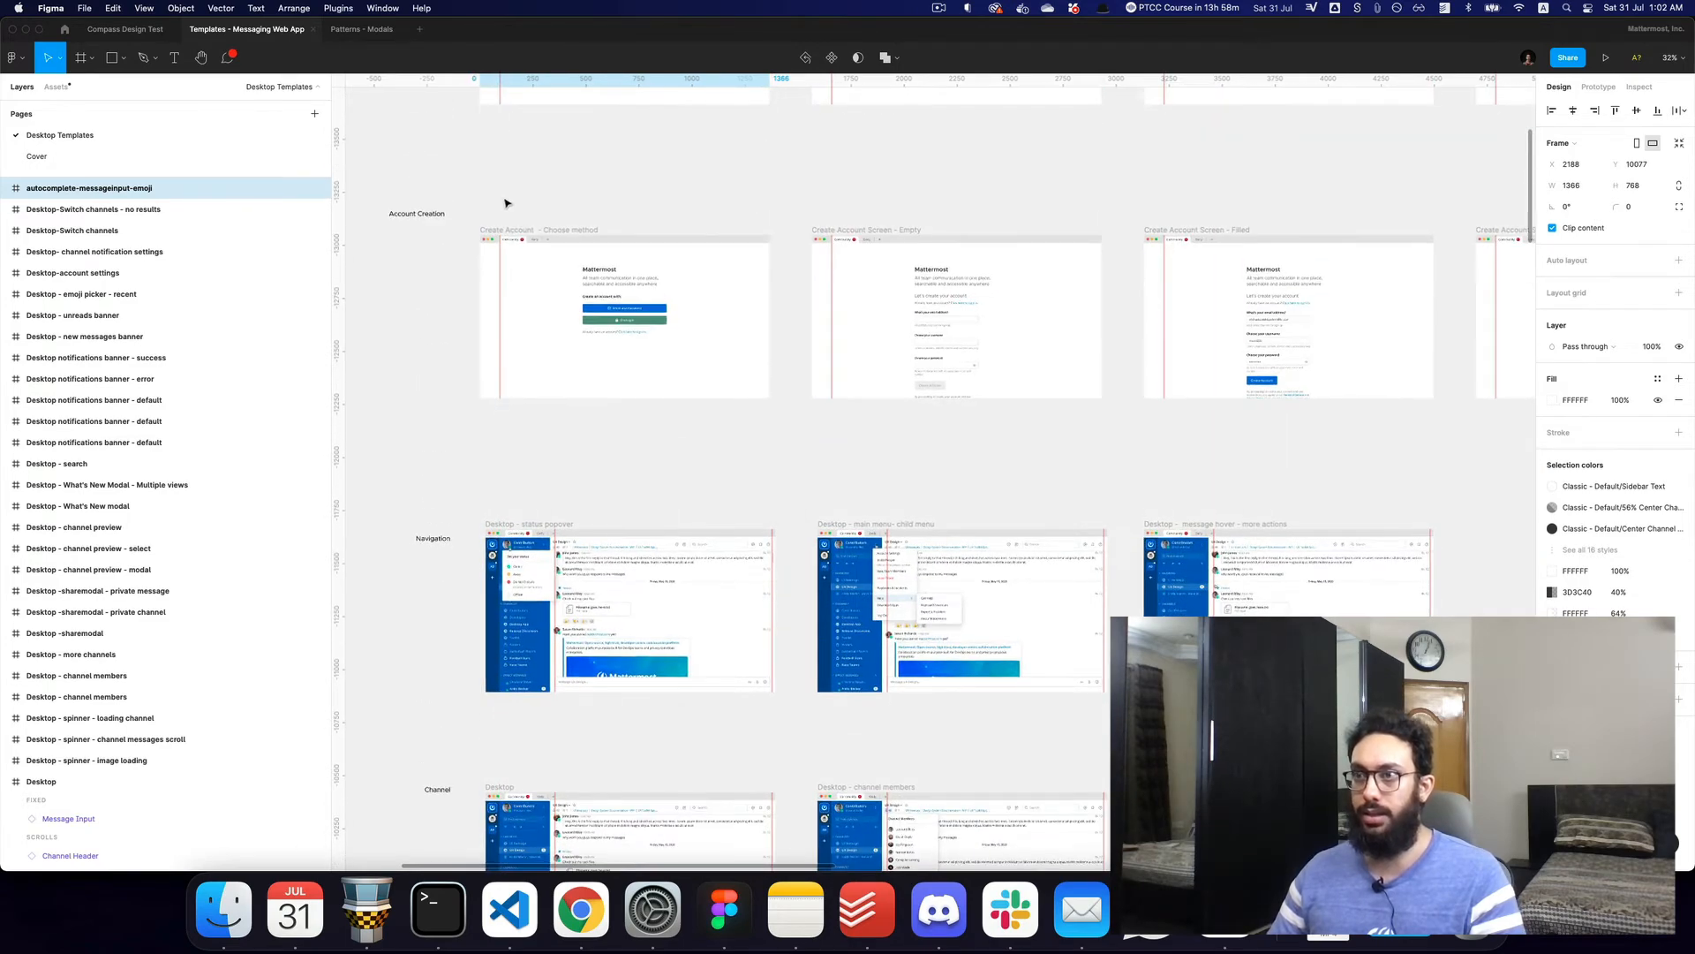
Copy the Desktop frame from the Channel row of the templates
{"action": "scroll", "coordinate": [494, 354], "scroll_direction": "down", "scroll_amount": 5}
{"action": "key", "text": "z"}
{"action": "left_click_drag", "start_coordinate": [437, 466], "coordinate": [845, 840]}
{"action": "left_click", "coordinate": [591, 323]}
{"action": "key", "text": "super+c"}
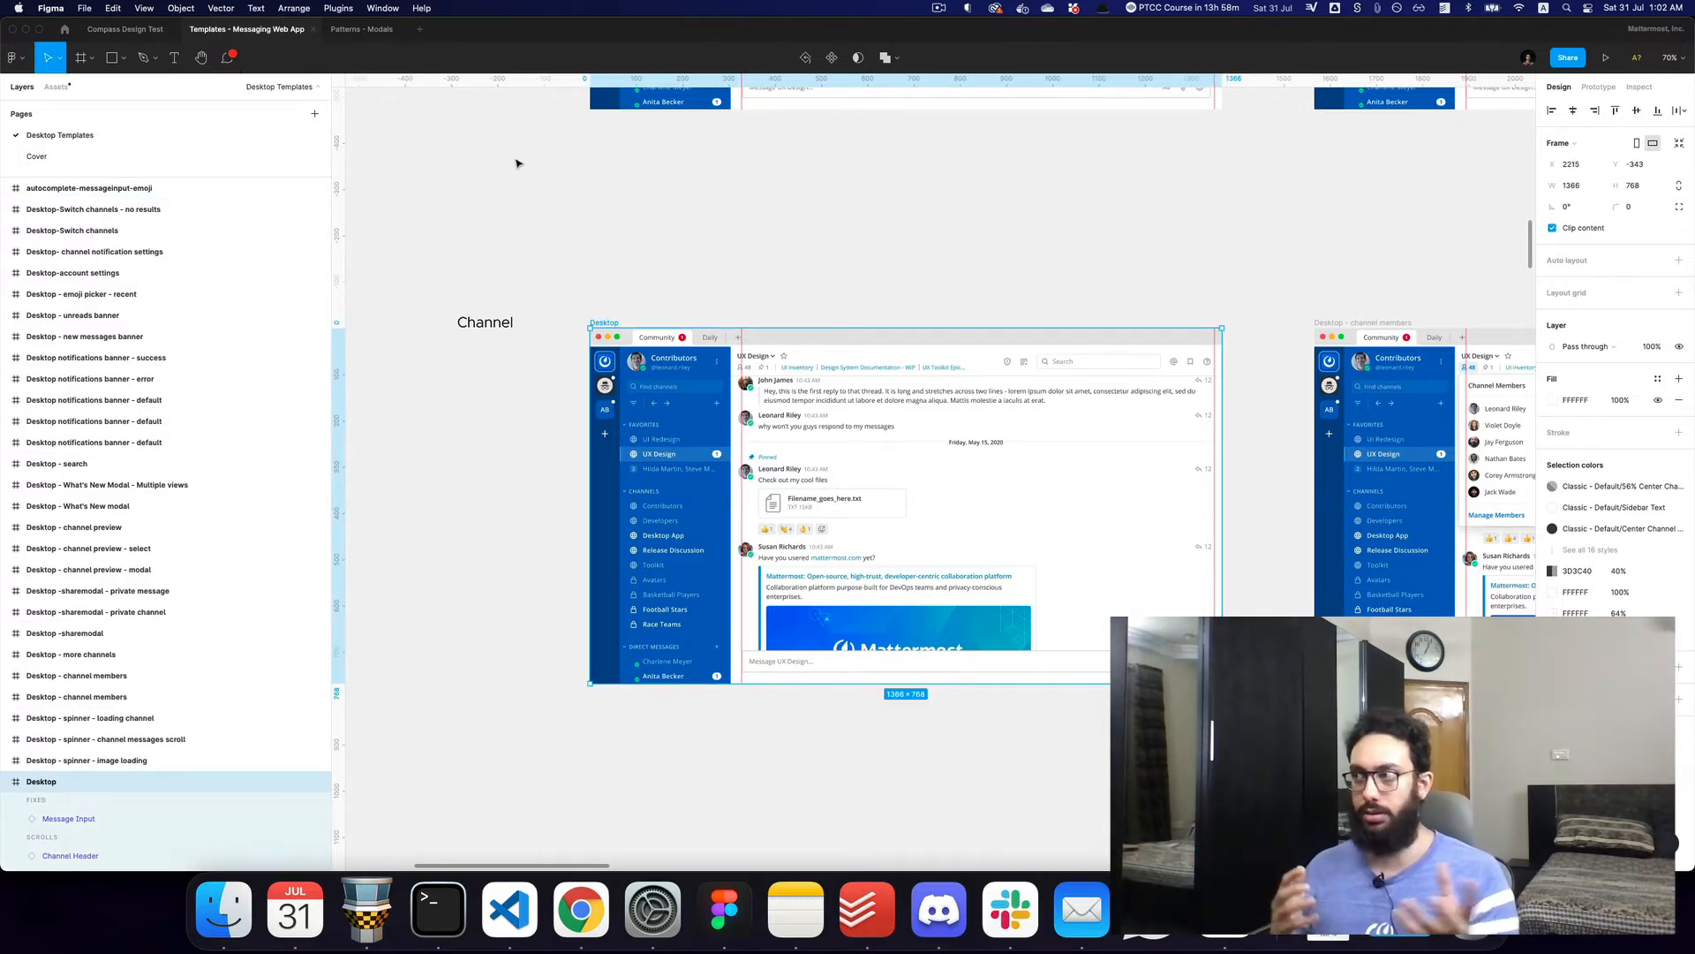
Clear the hand-assembled screen from the Compass Design Test file and paste the copied Desktop frame in its place
{"action": "left_click", "coordinate": [118, 32]}
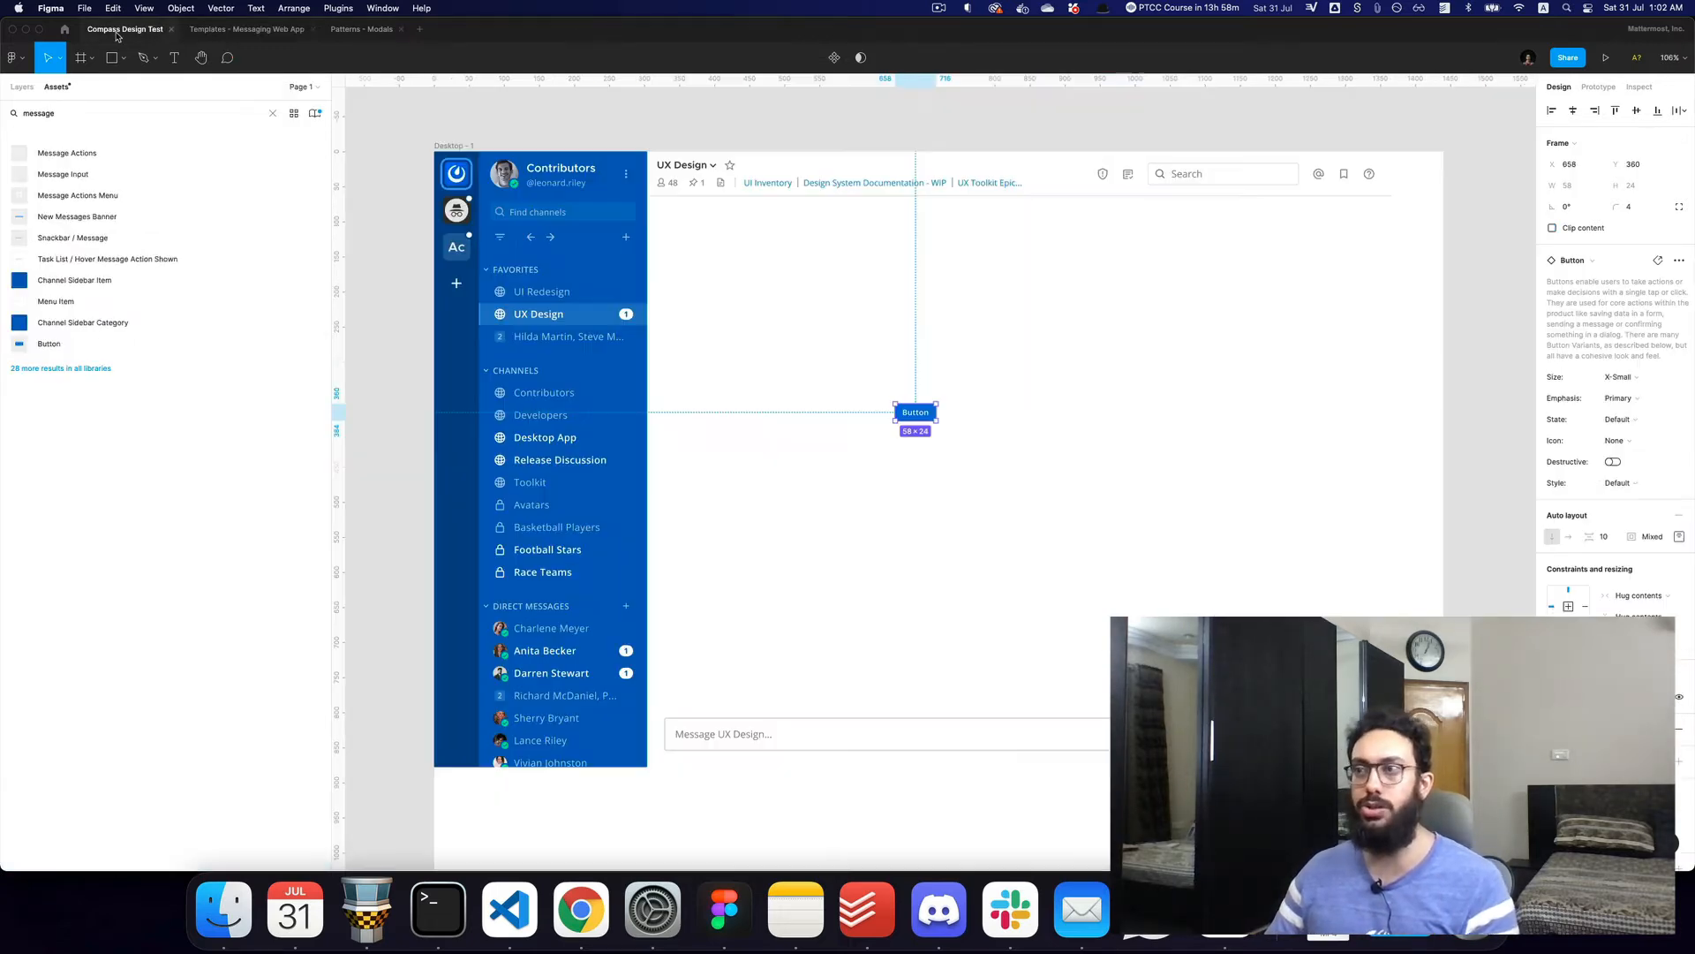
{"action": "key", "text": "super+BackSpace"}
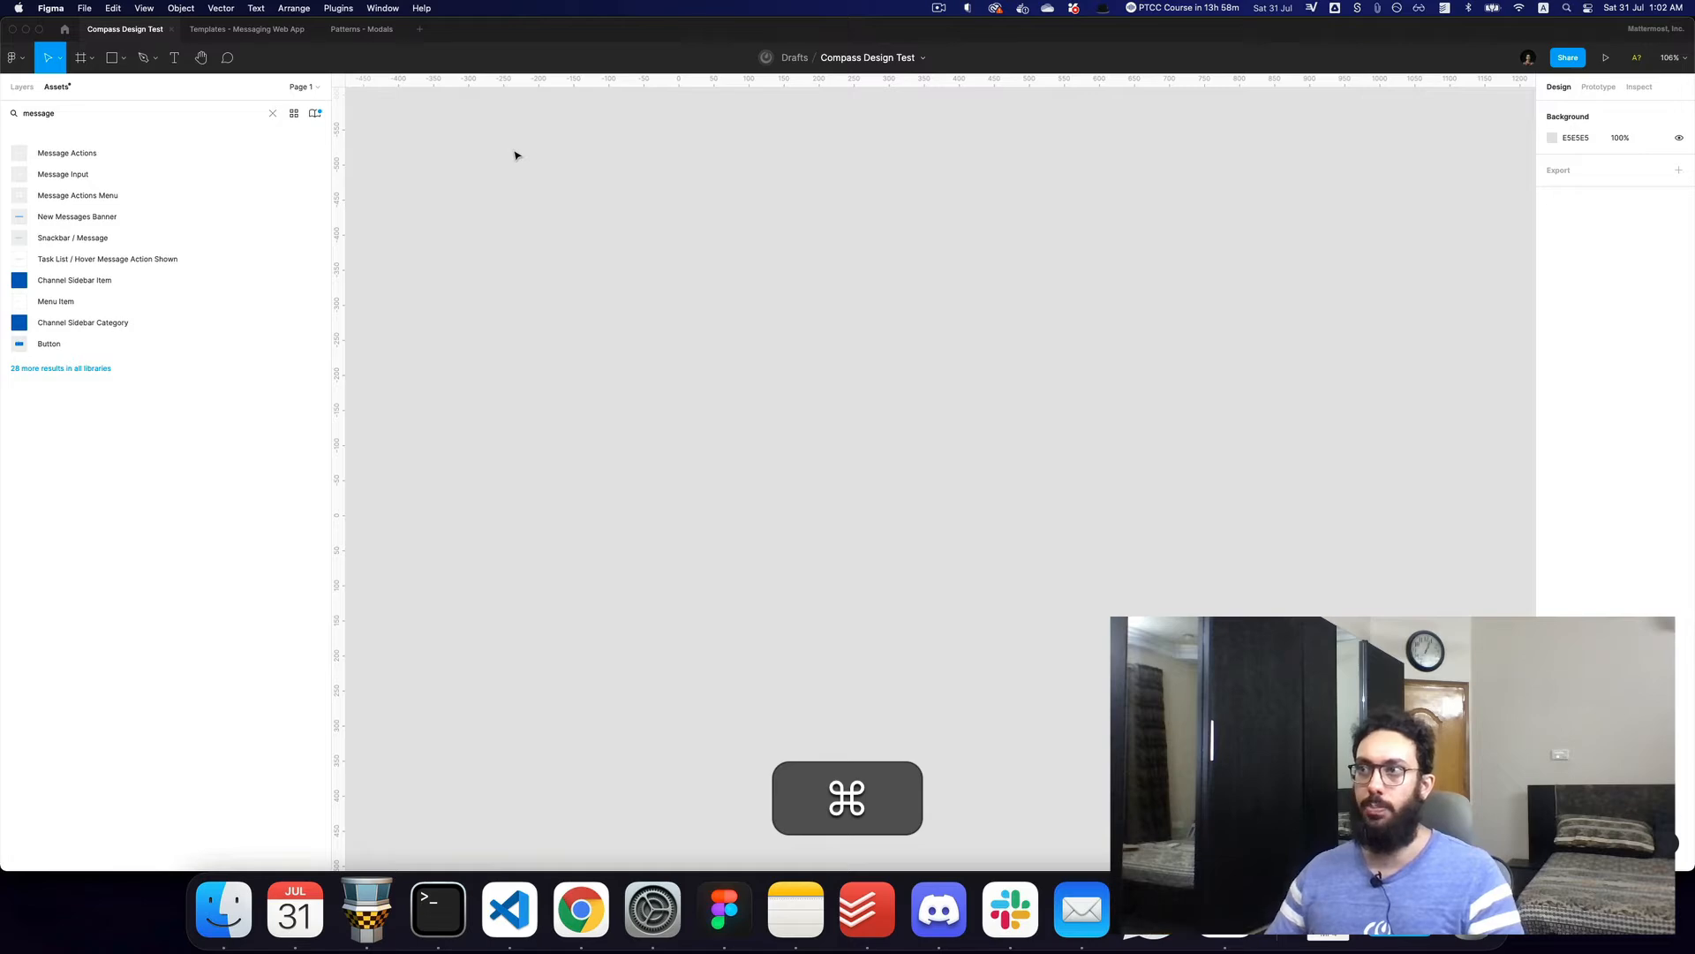
{"action": "key", "text": "super+v"}
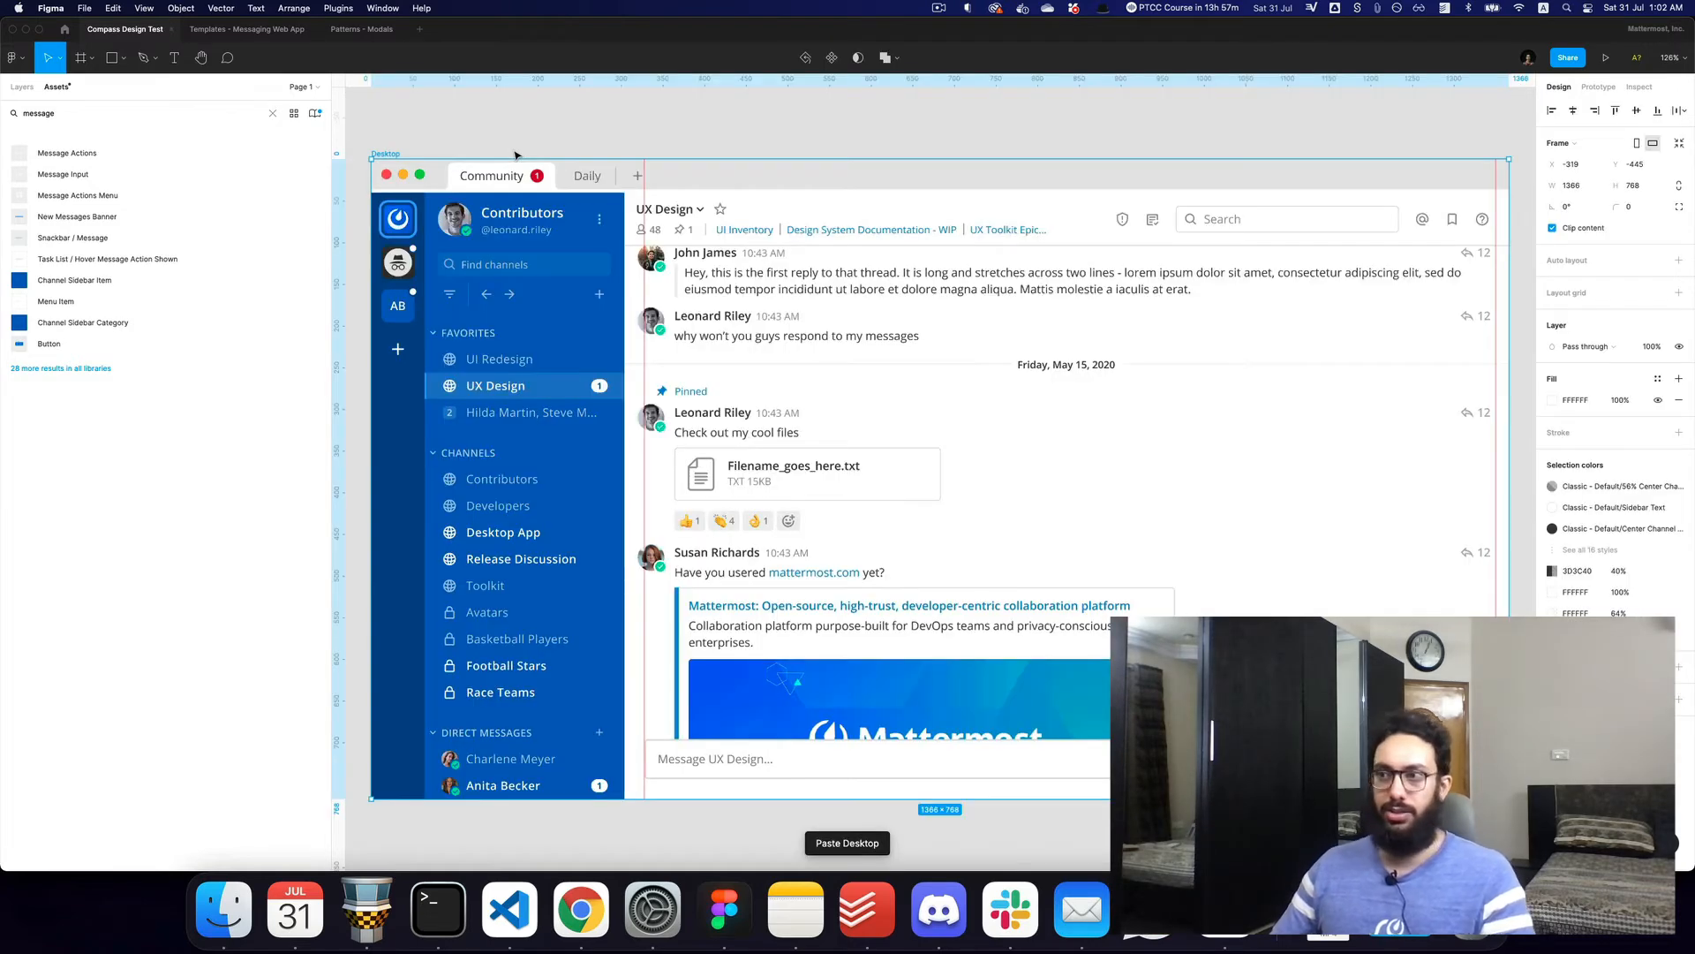
{"action": "left_click", "coordinate": [752, 152]}
Change the team name in the channel sidebar header from Contributors to "Team 2"
{"action": "key", "text": "z"}
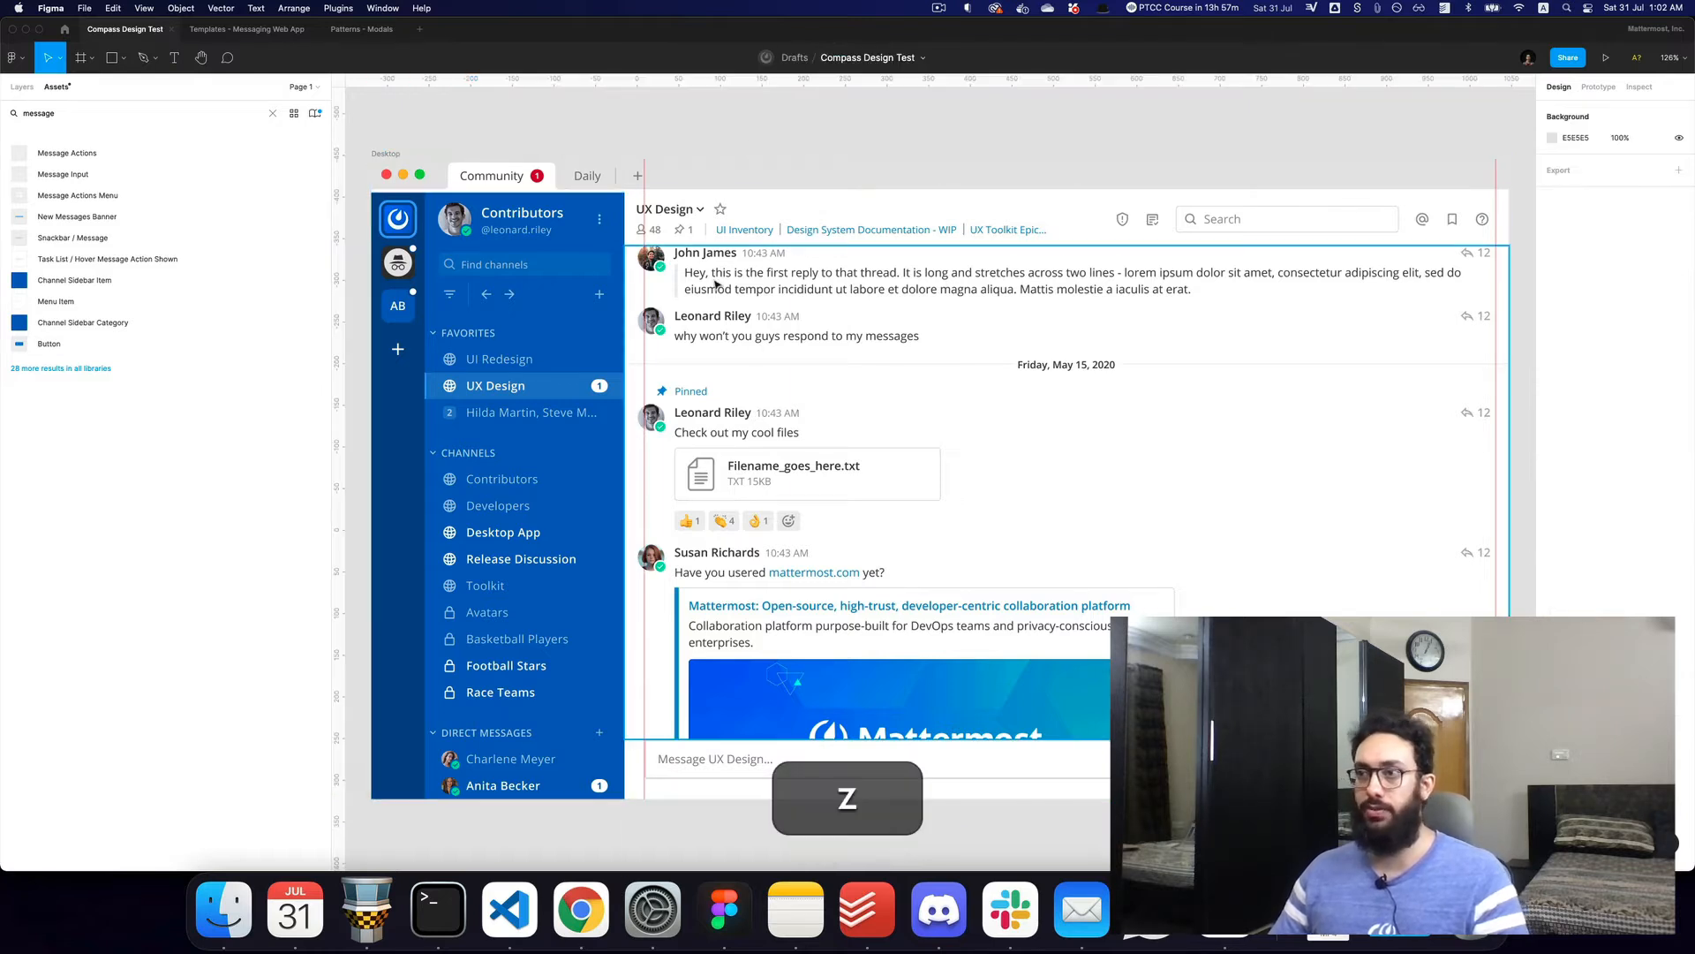
{"action": "left_click", "coordinate": [536, 219], "text": "super"}
{"action": "double_click", "coordinate": [535, 219]}
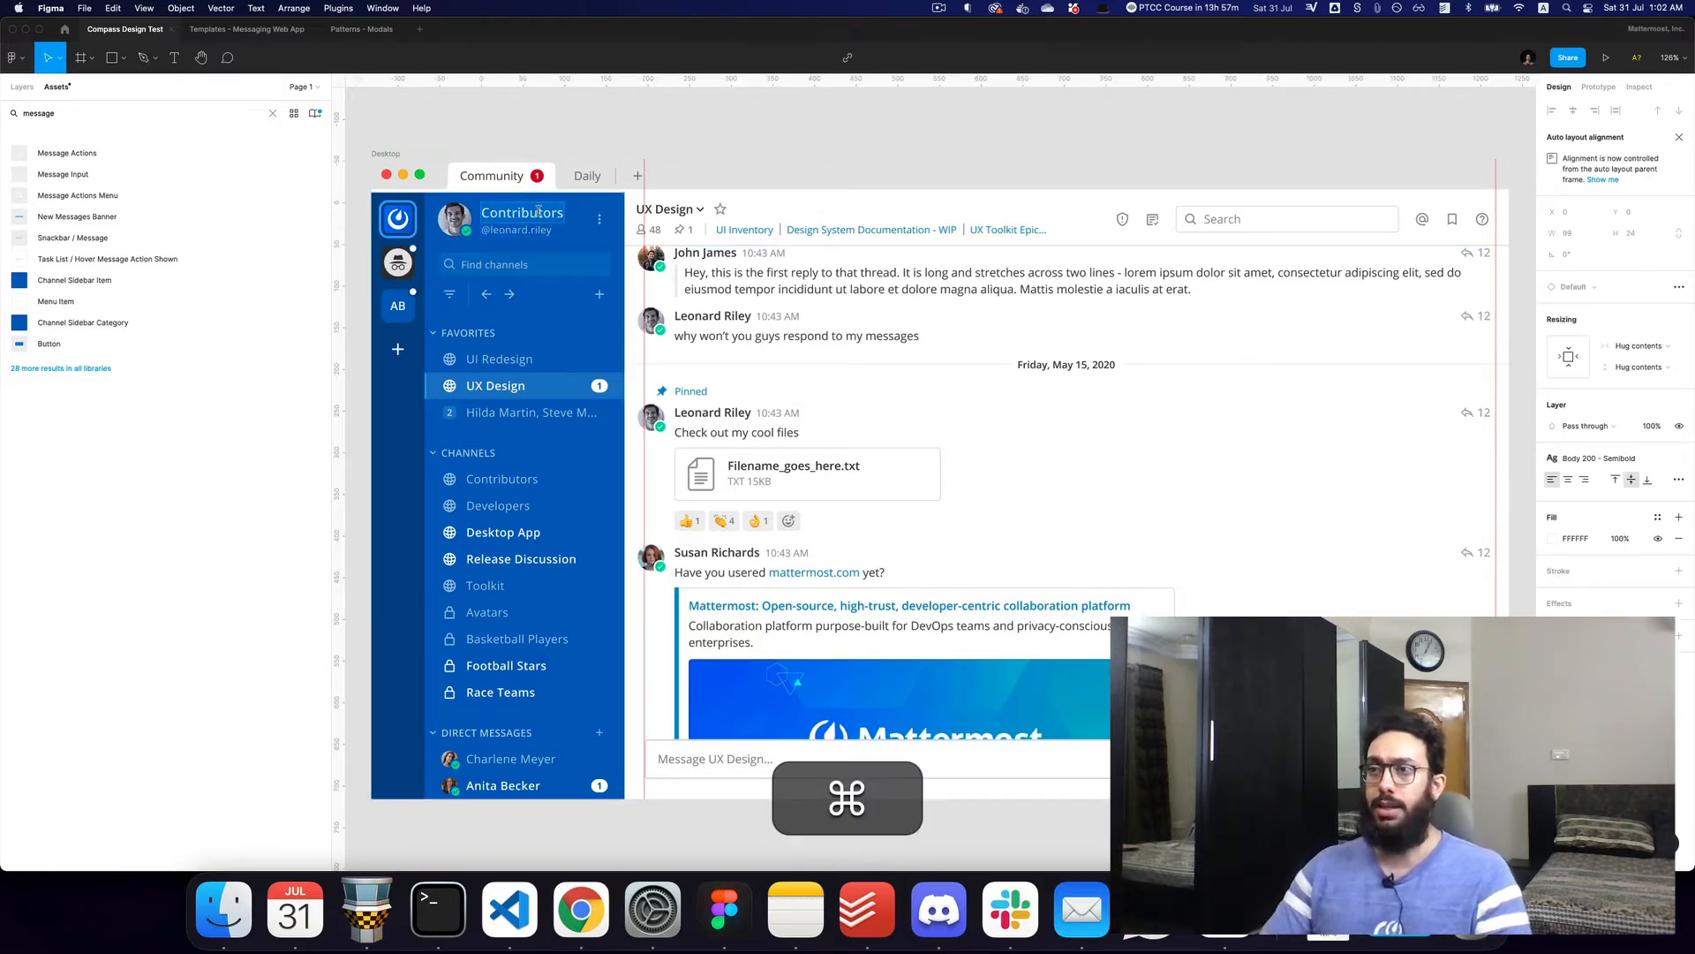
{"action": "type", "text": "Team 2"}
{"action": "key", "text": "Escape"}
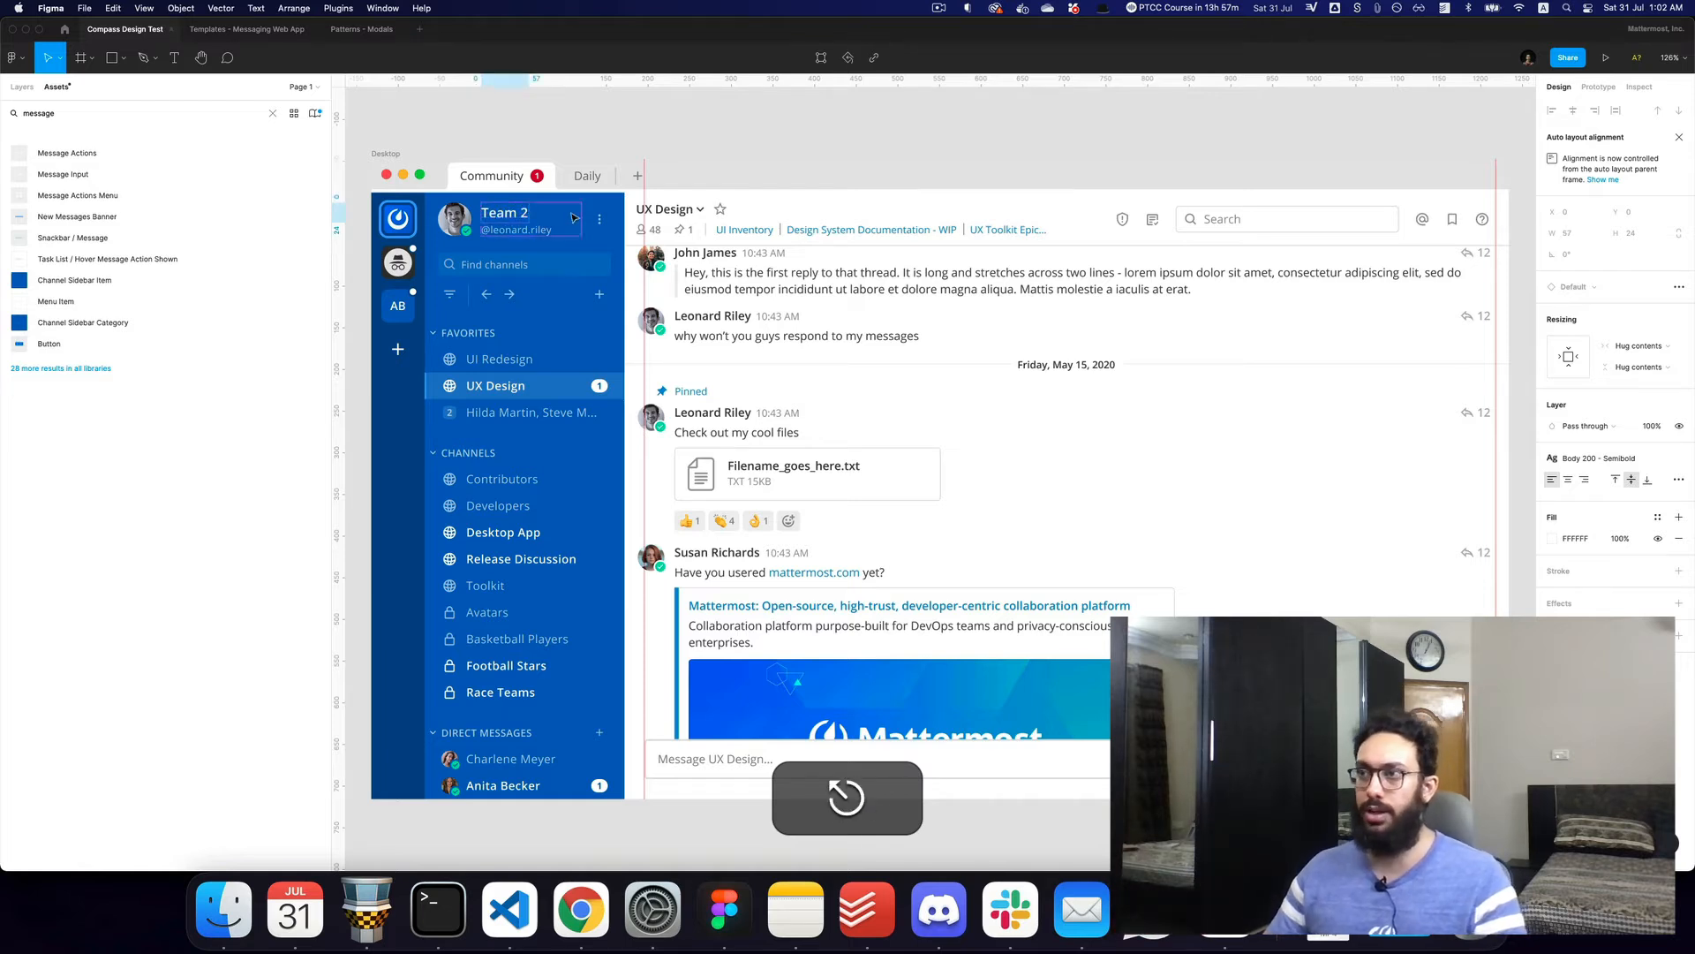
Hide the shield icon button near the search box in the channel header
{"action": "left_click", "coordinate": [1190, 221], "text": "super"}
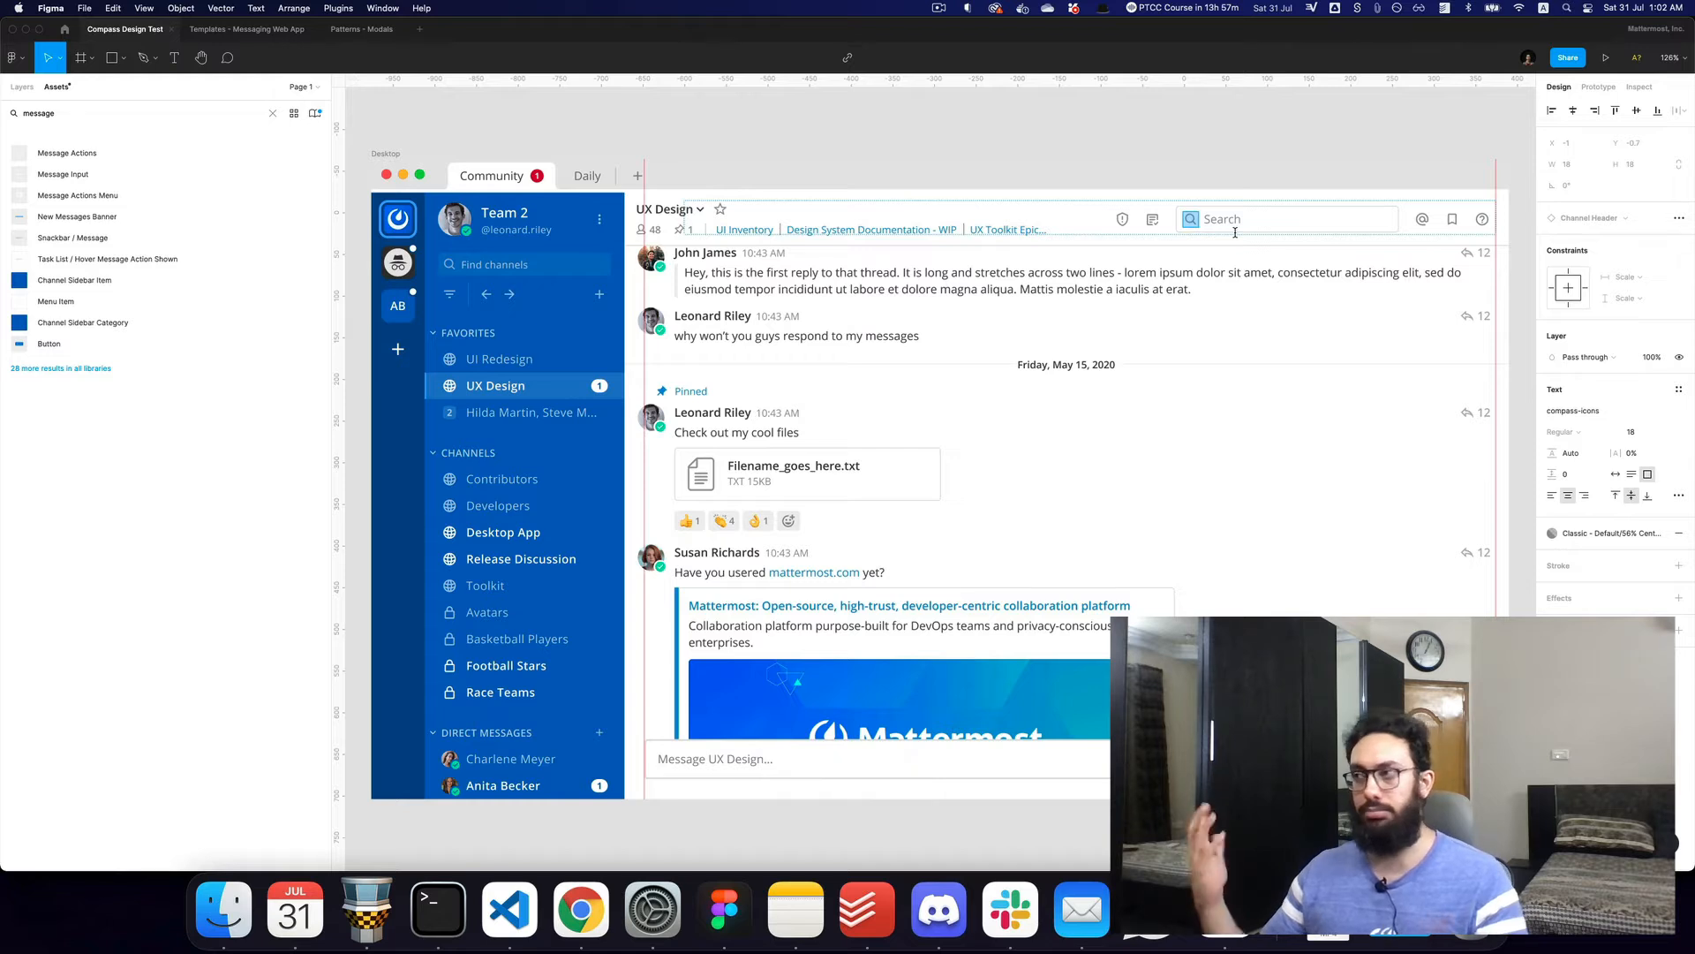
{"action": "key", "text": "super+a"}
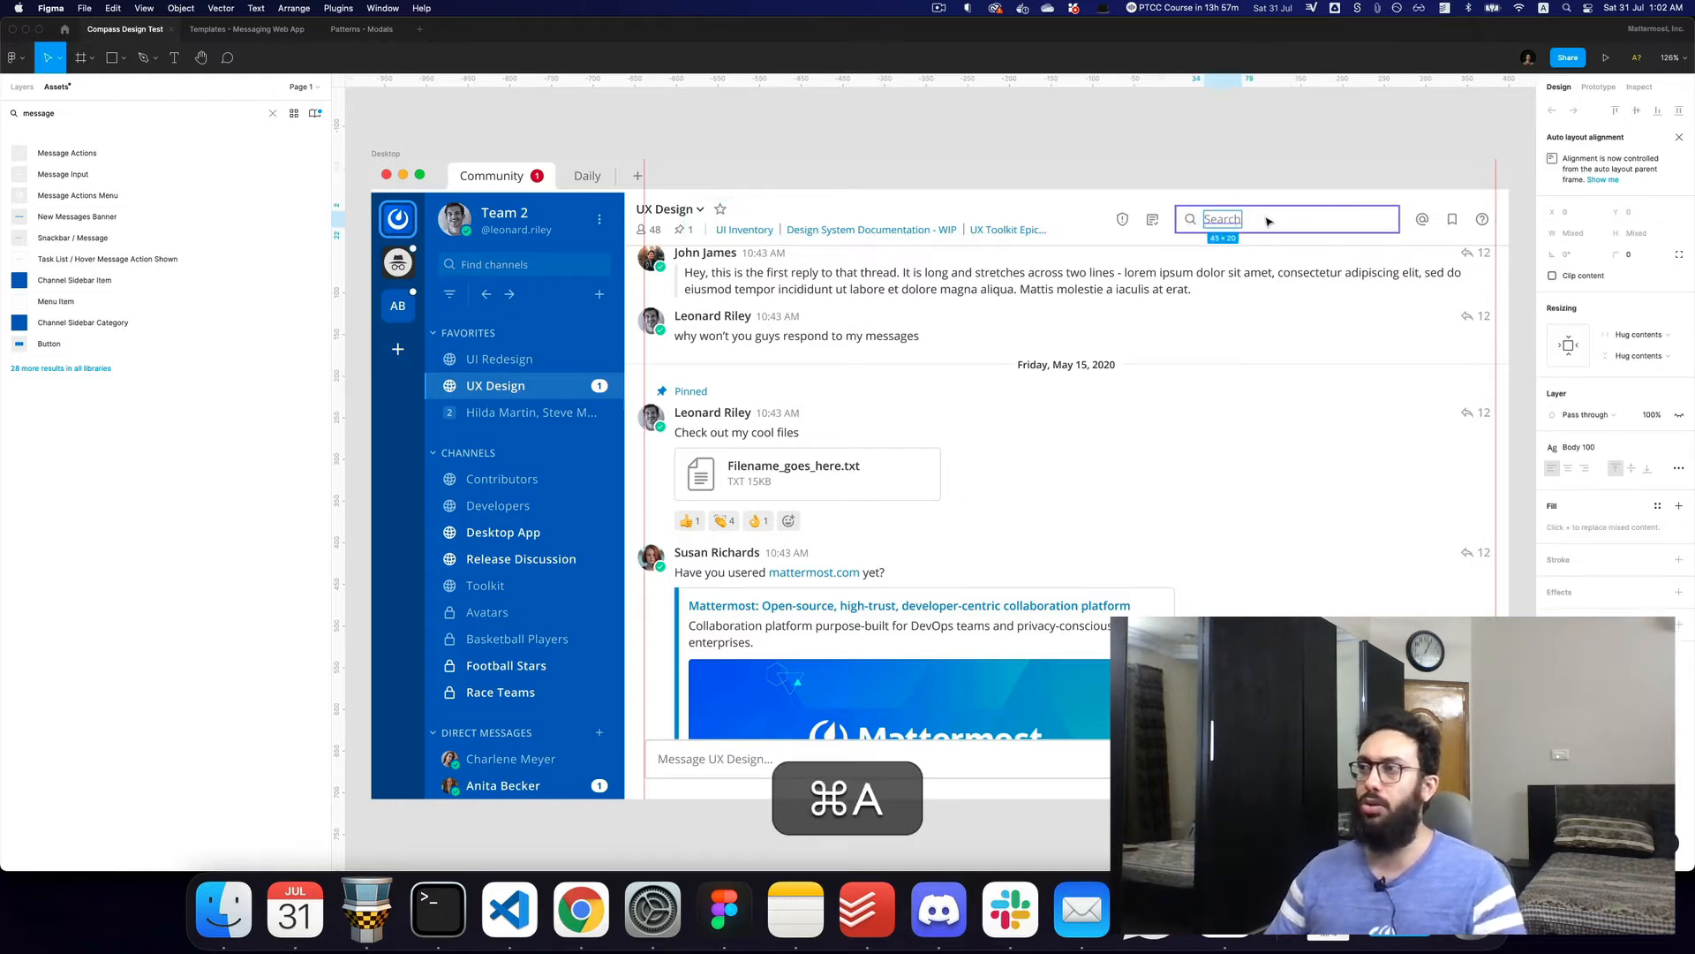
{"action": "left_click", "coordinate": [1148, 225]}
{"action": "key", "text": "shift+super+h"}
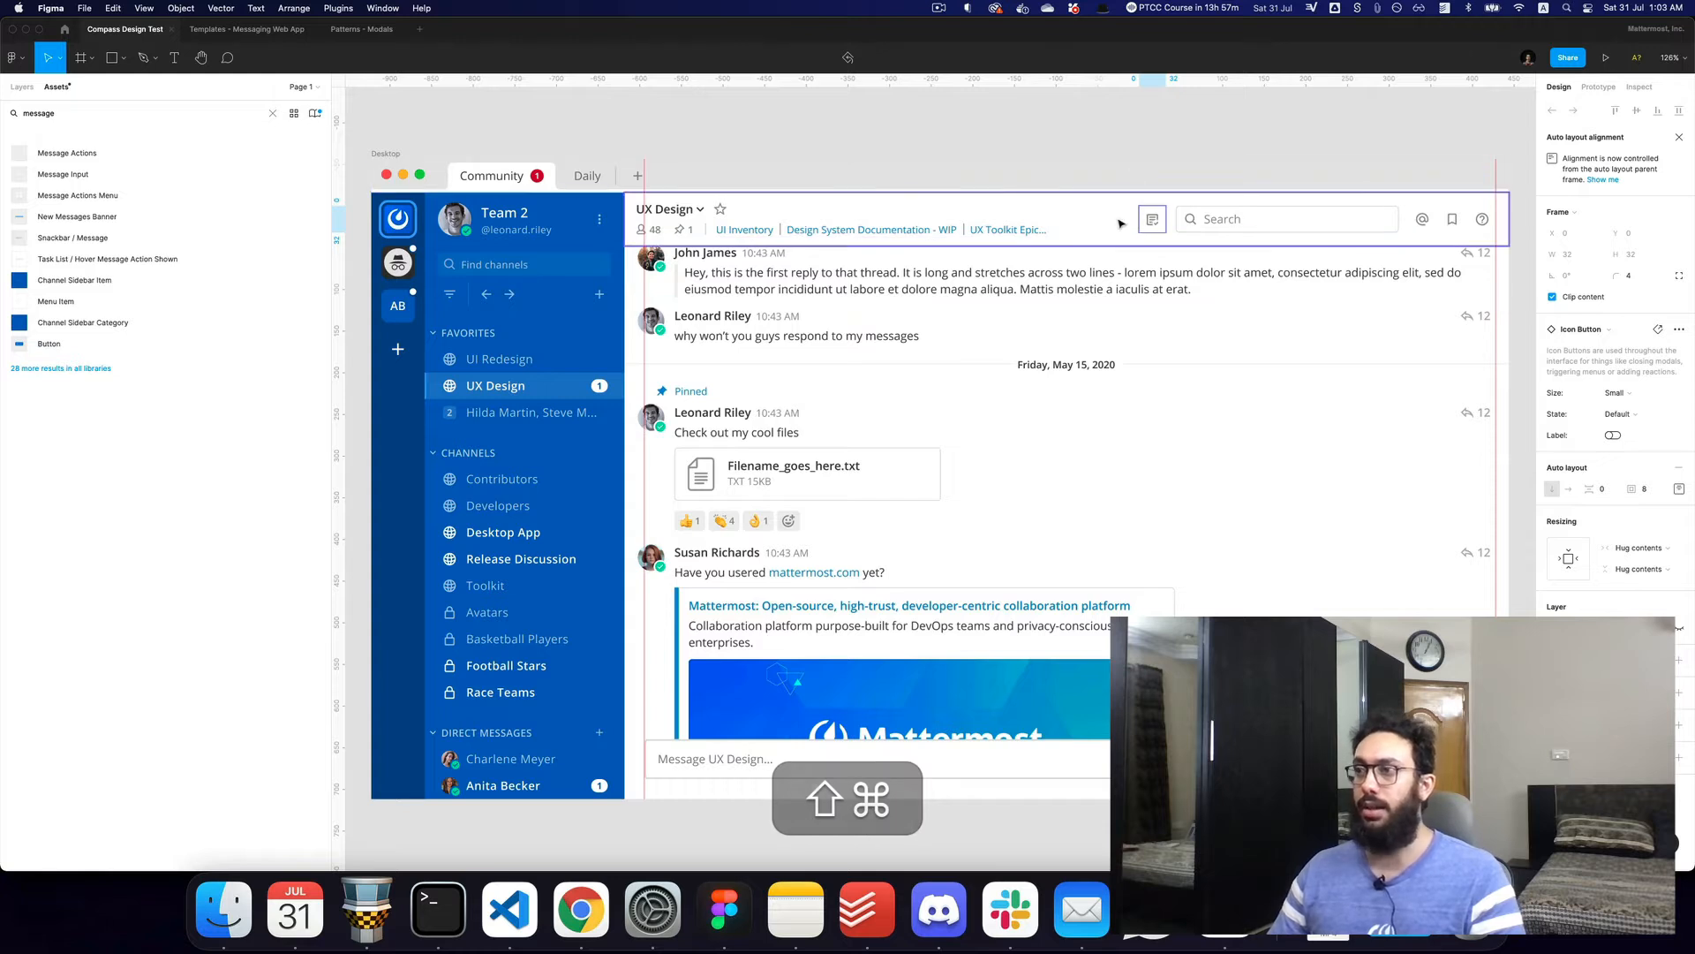
Try a red Classic - Default color style on the "Design System Documentation - WIP" header link and undo it
{"action": "left_click", "coordinate": [982, 225], "text": "super"}
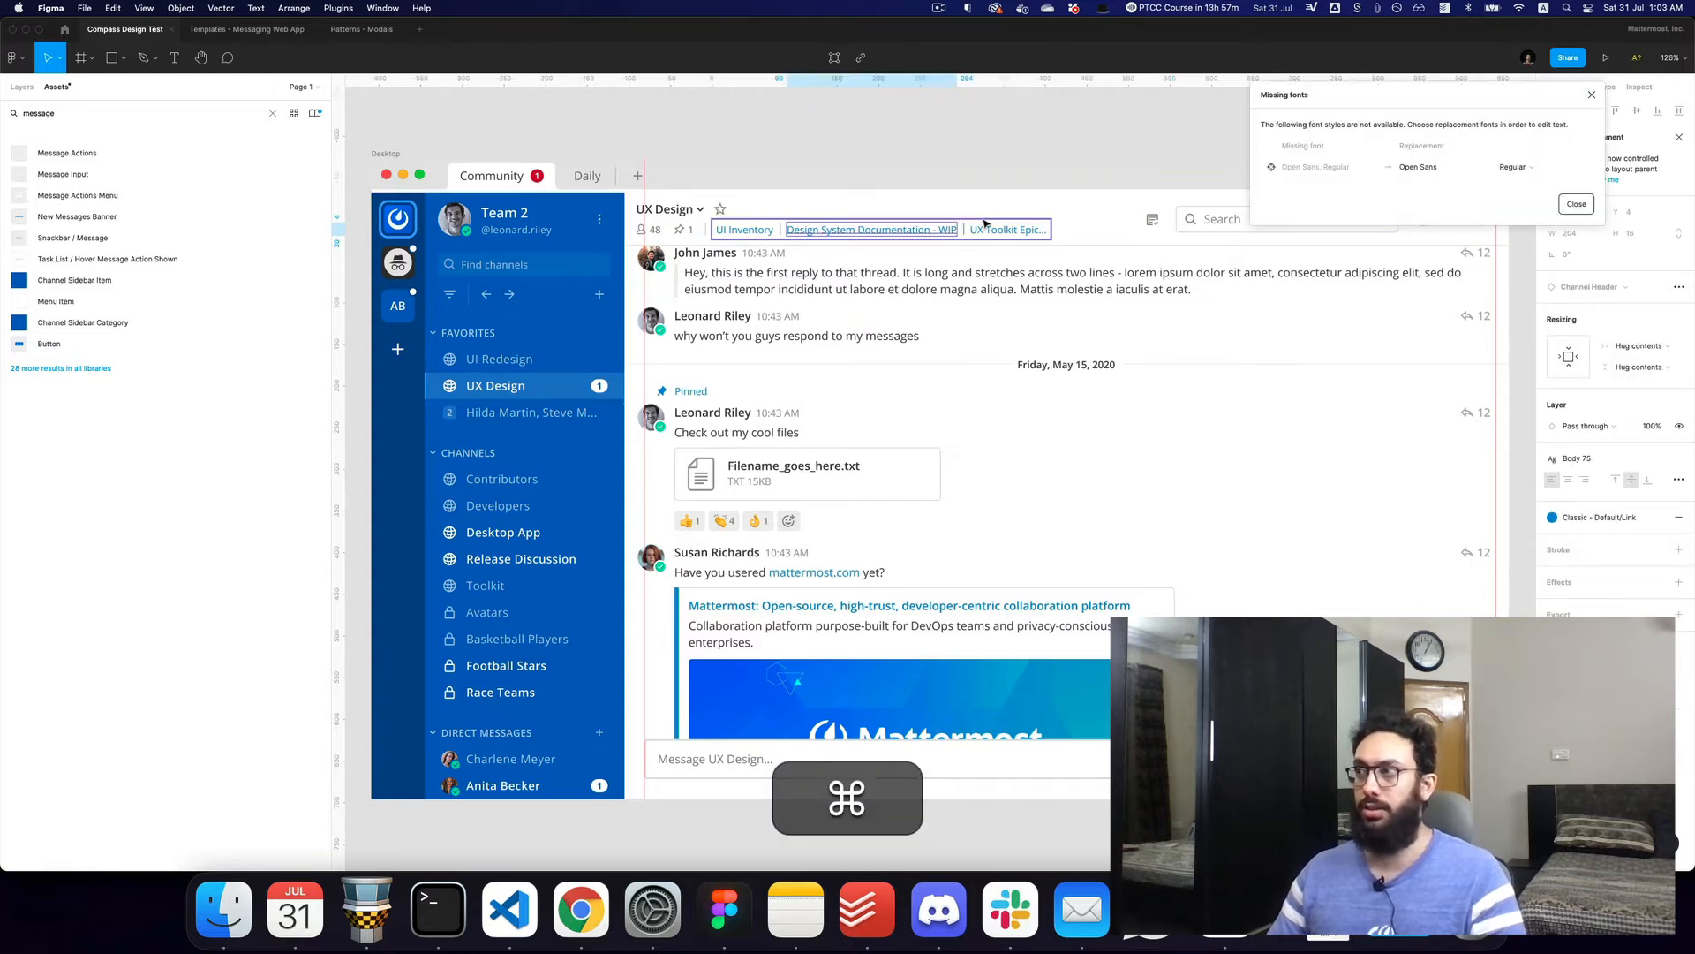
{"action": "key", "text": "Escape"}
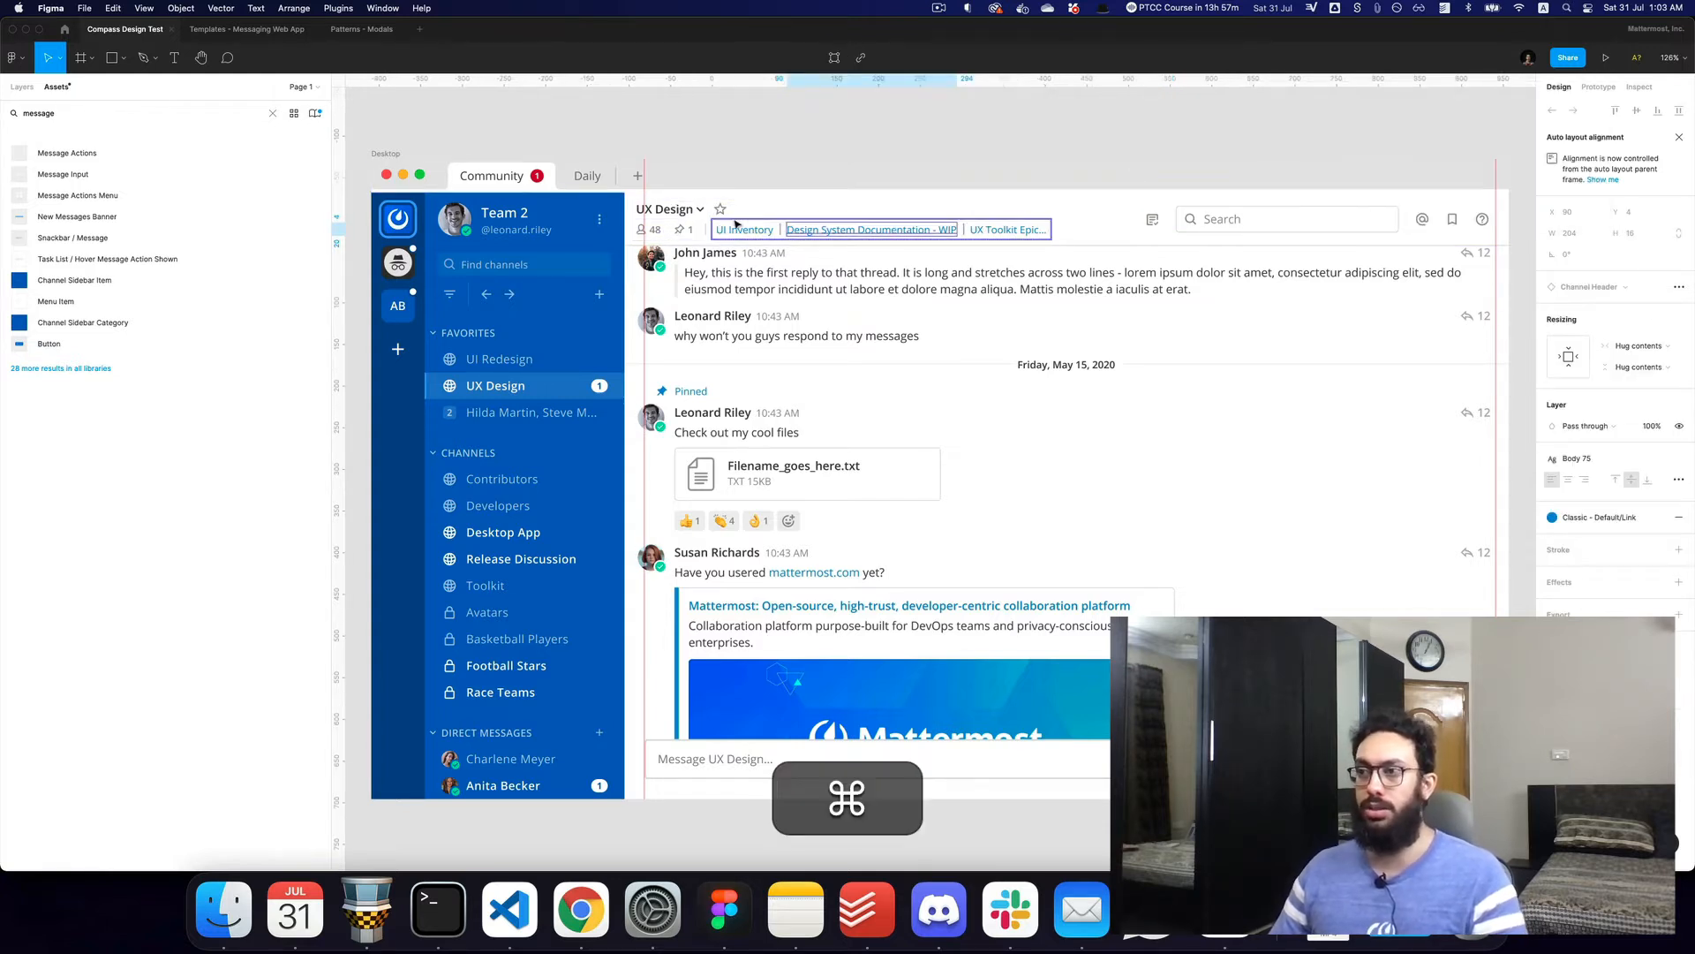
{"action": "scroll", "coordinate": [958, 139], "scroll_direction": "left", "scroll_amount": 1}
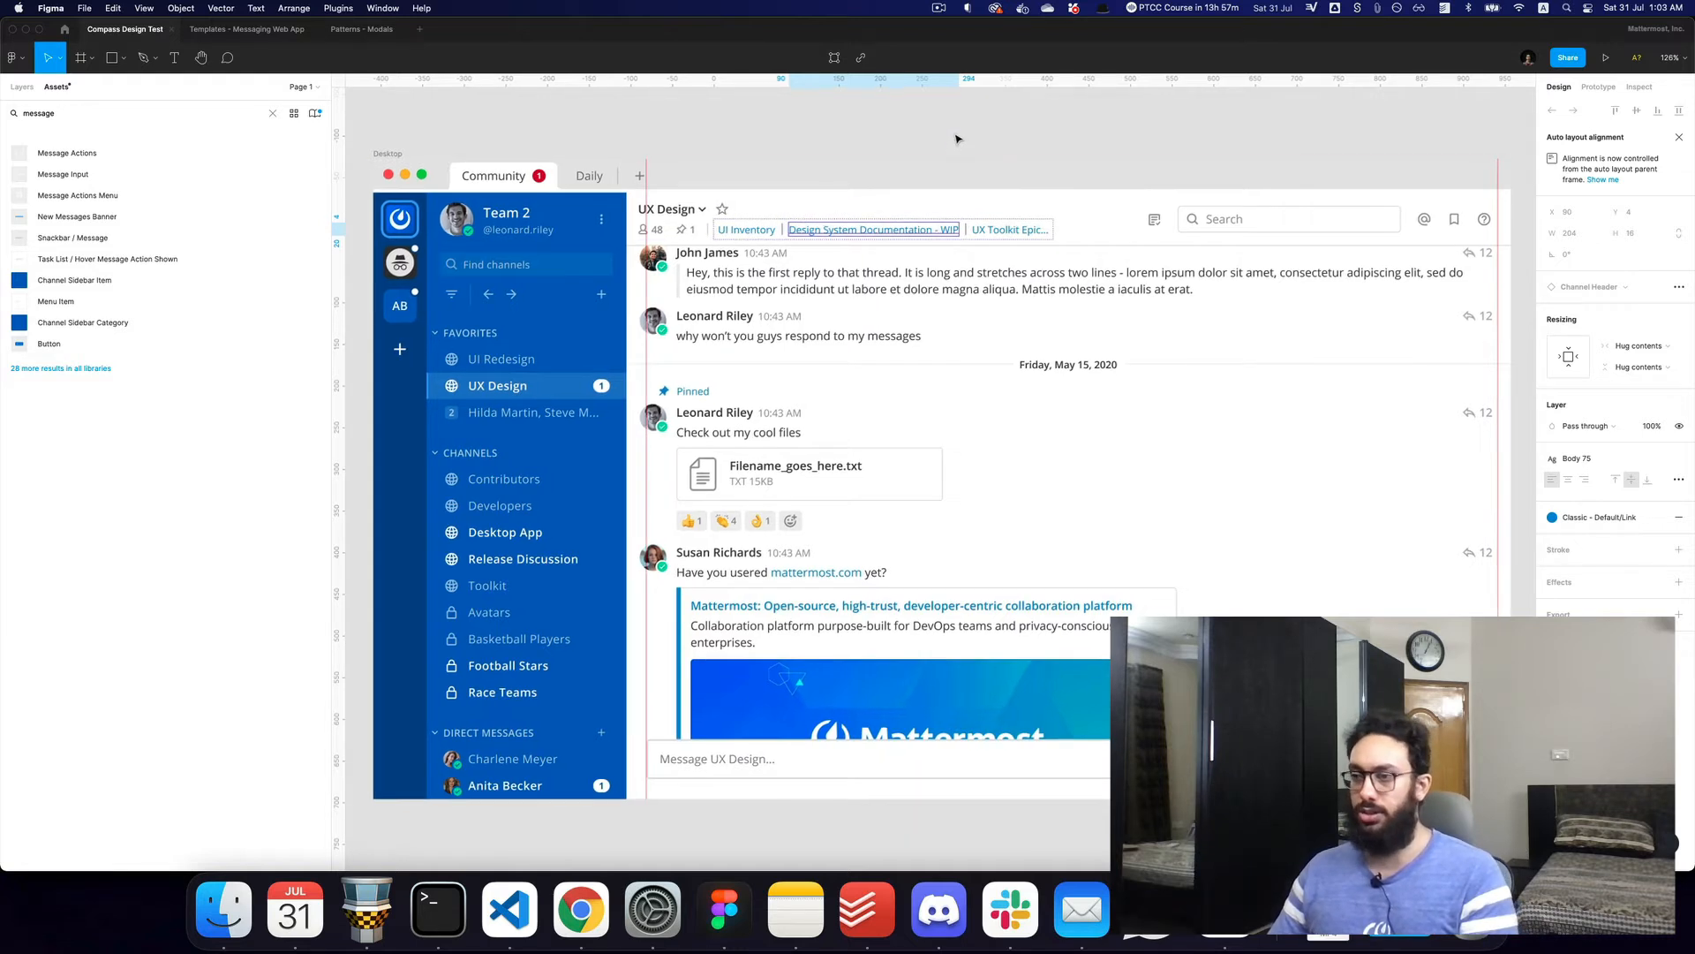
{"action": "left_click", "coordinate": [1570, 517]}
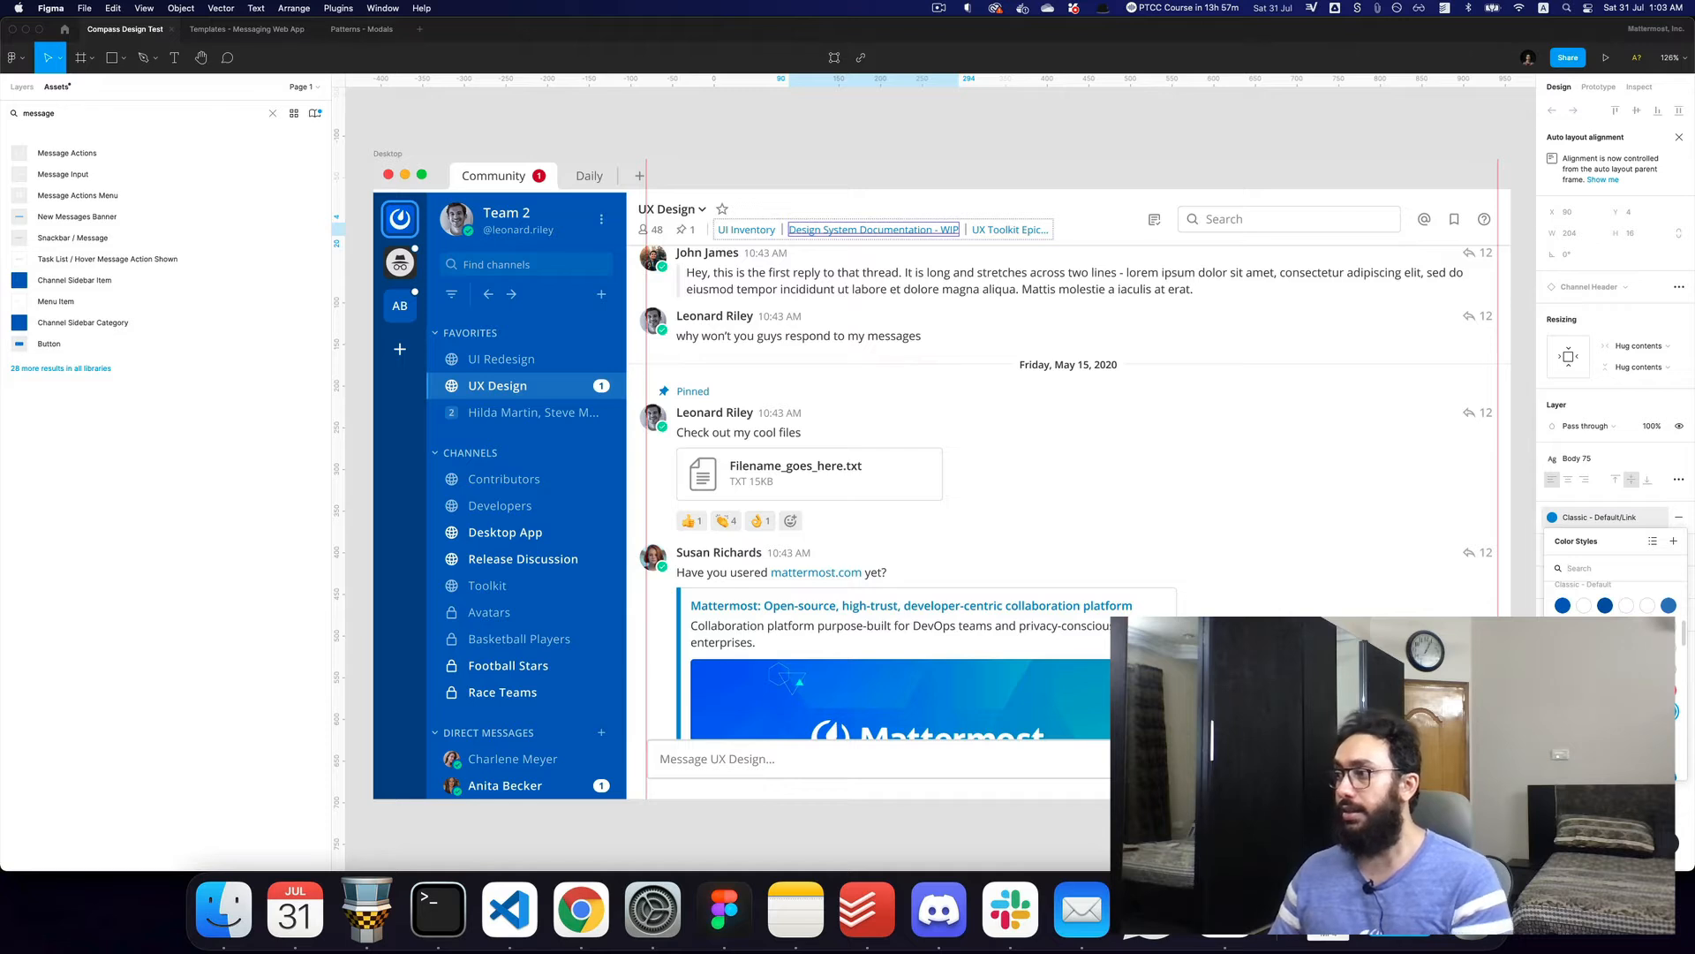
{"action": "key", "text": "Escape"}
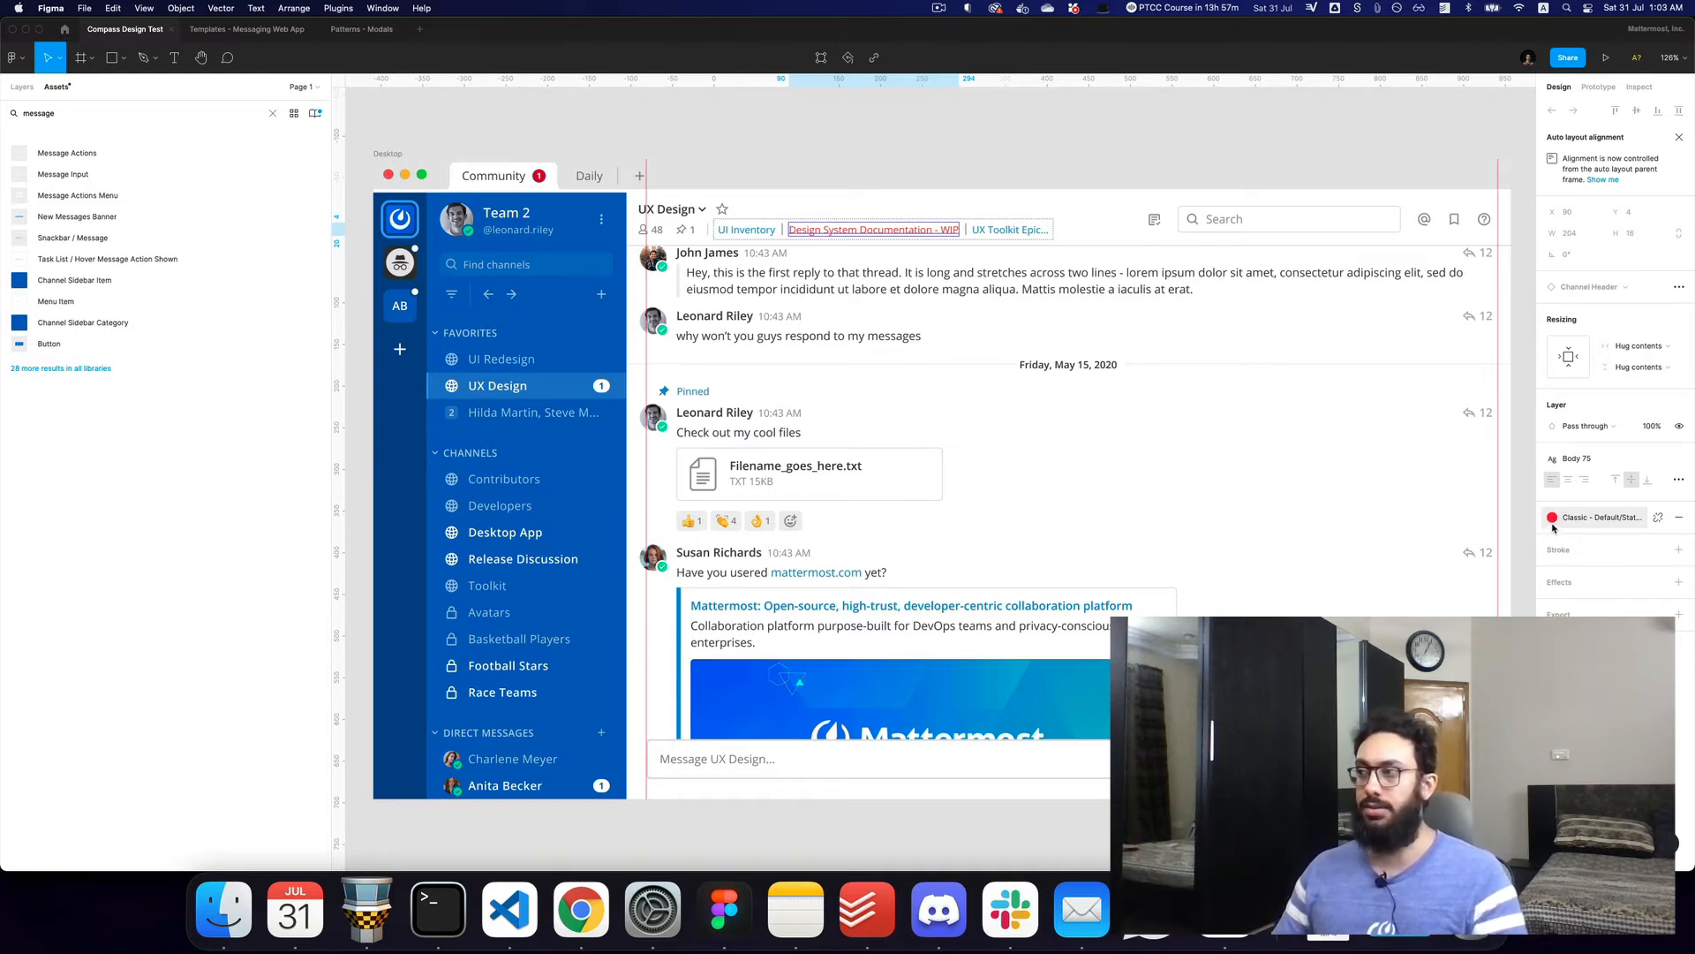
{"action": "key", "text": "super+z"}
Search the assets for "modal" and show the matches from all libraries
{"action": "left_click", "coordinate": [762, 119]}
{"action": "key", "text": "alt+z"}
{"action": "left_click", "coordinate": [783, 127], "text": "alt"}
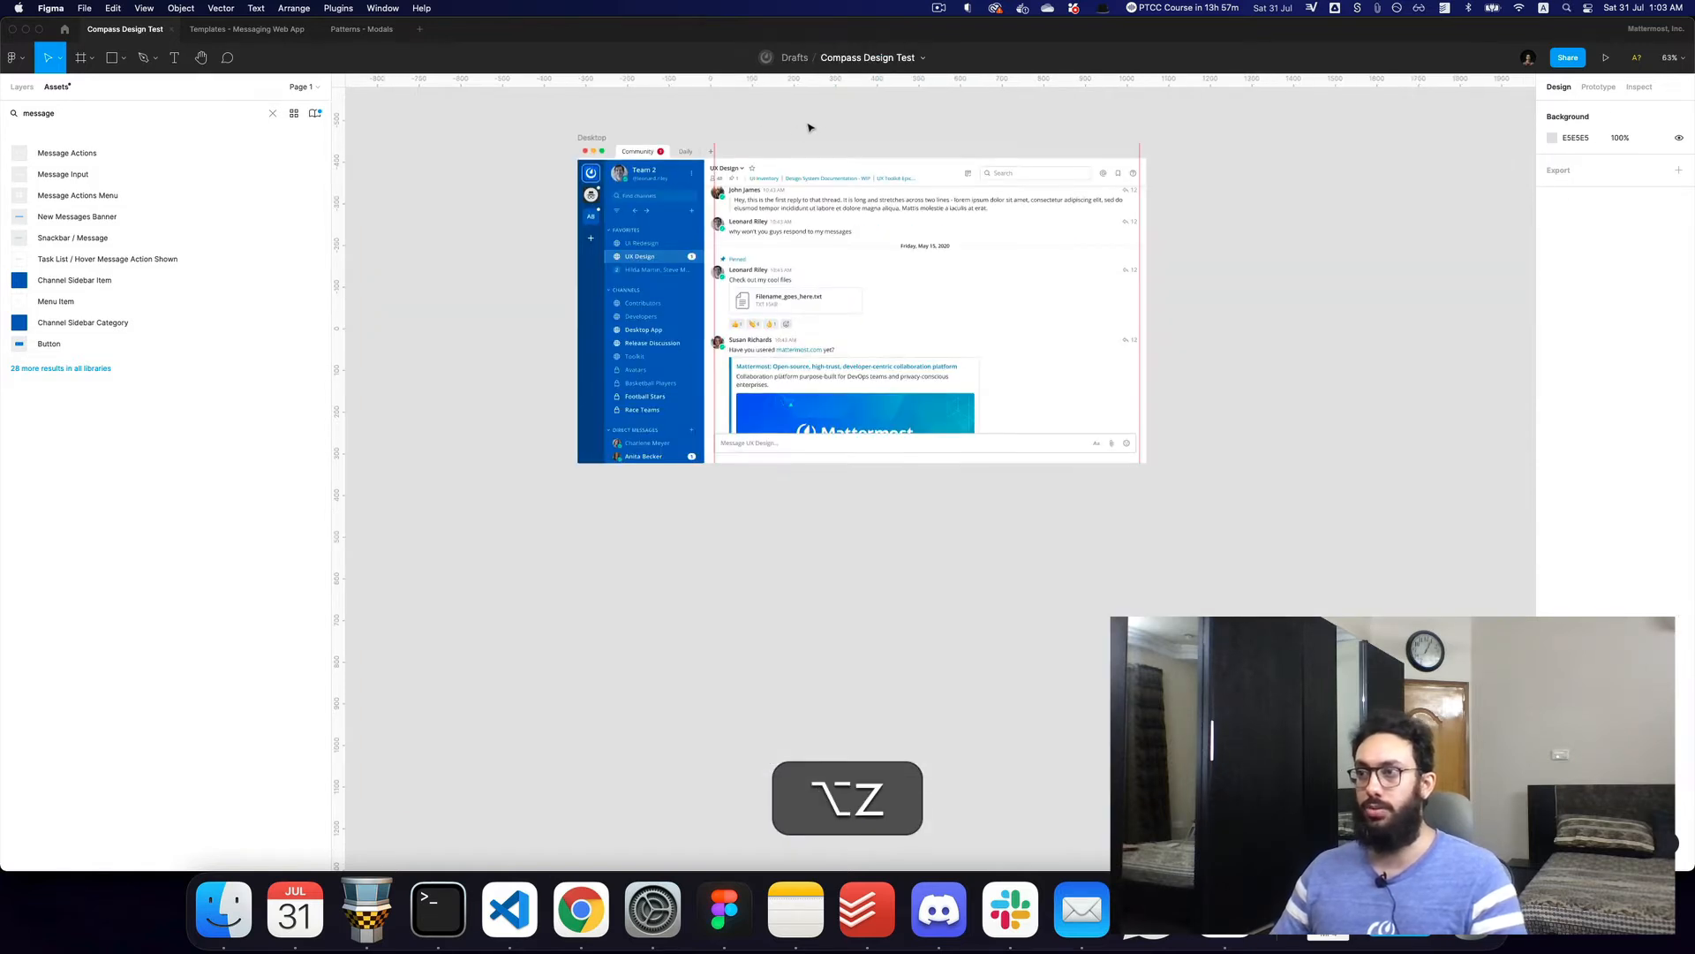
{"action": "left_click_drag", "start_coordinate": [810, 124], "coordinate": [767, 197]}
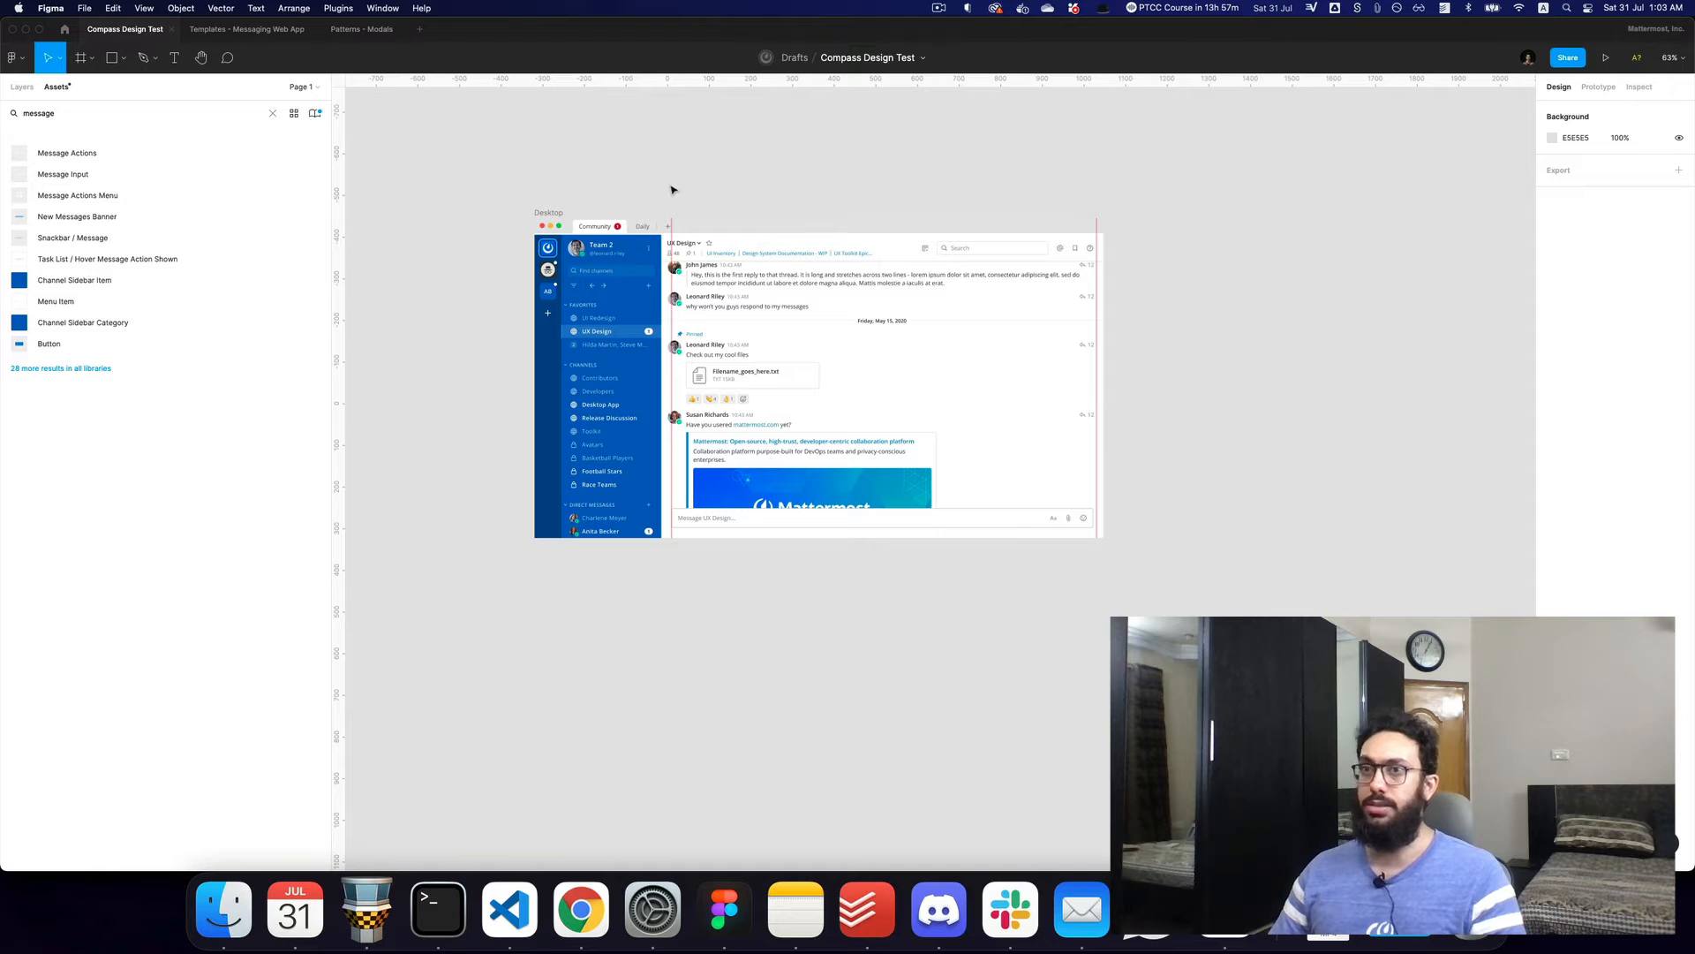
{"action": "left_click", "coordinate": [114, 120]}
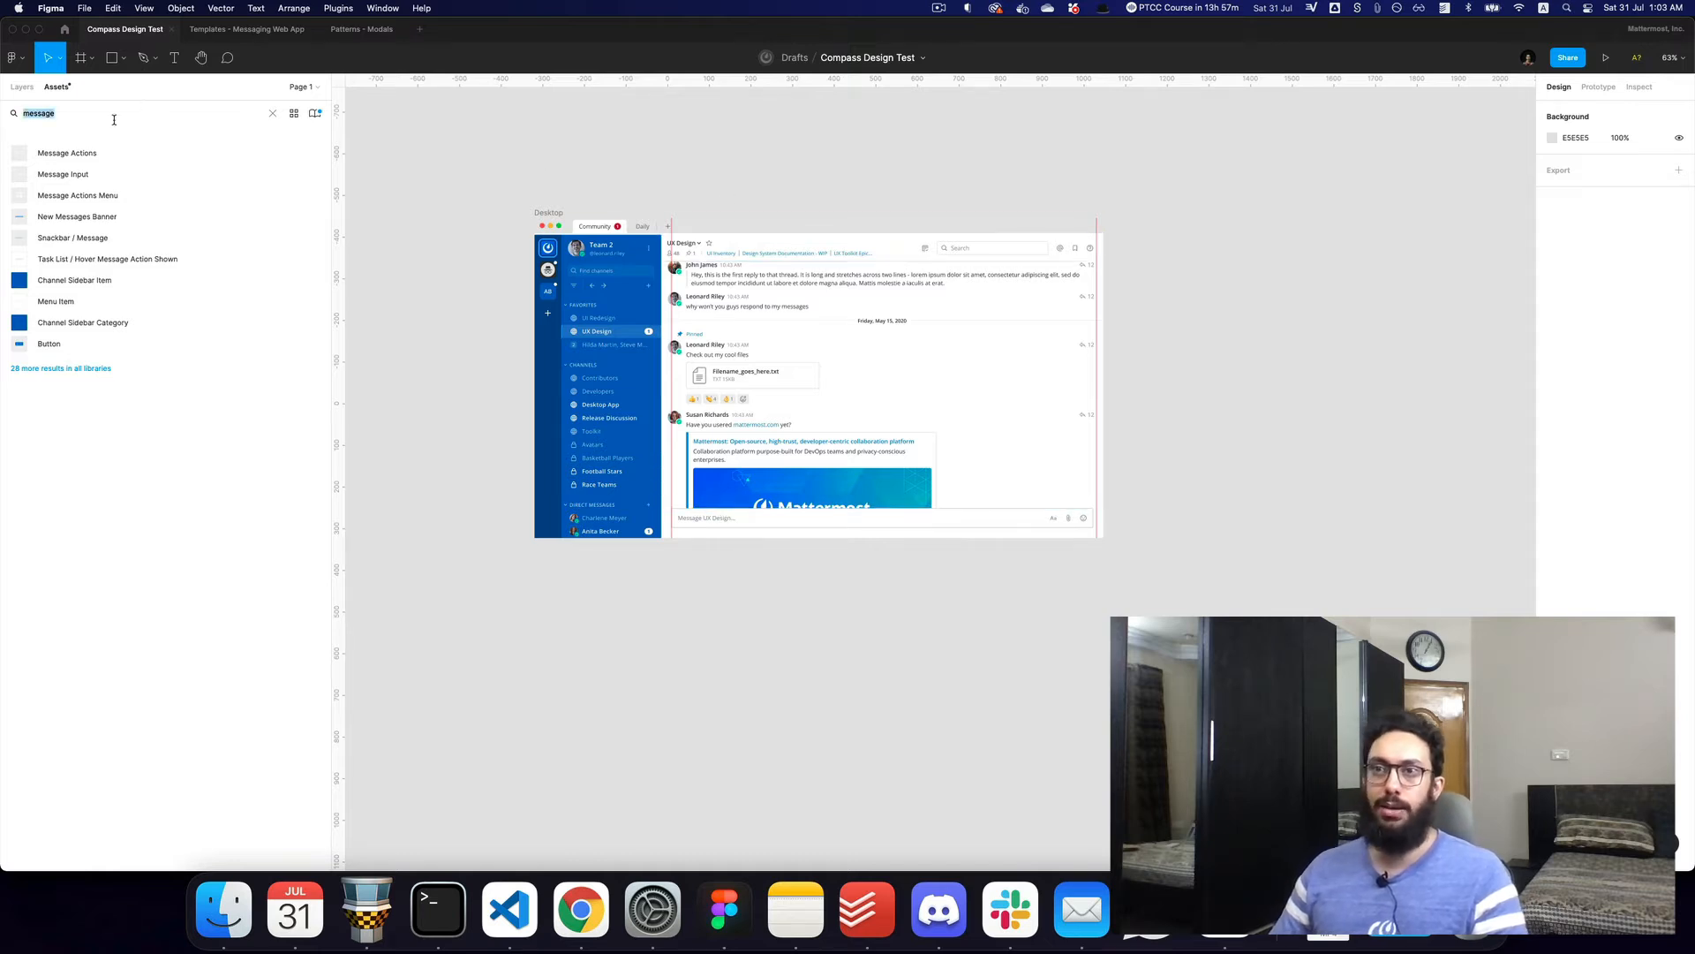
{"action": "key", "text": "super+a"}
{"action": "type", "text": "modal"}
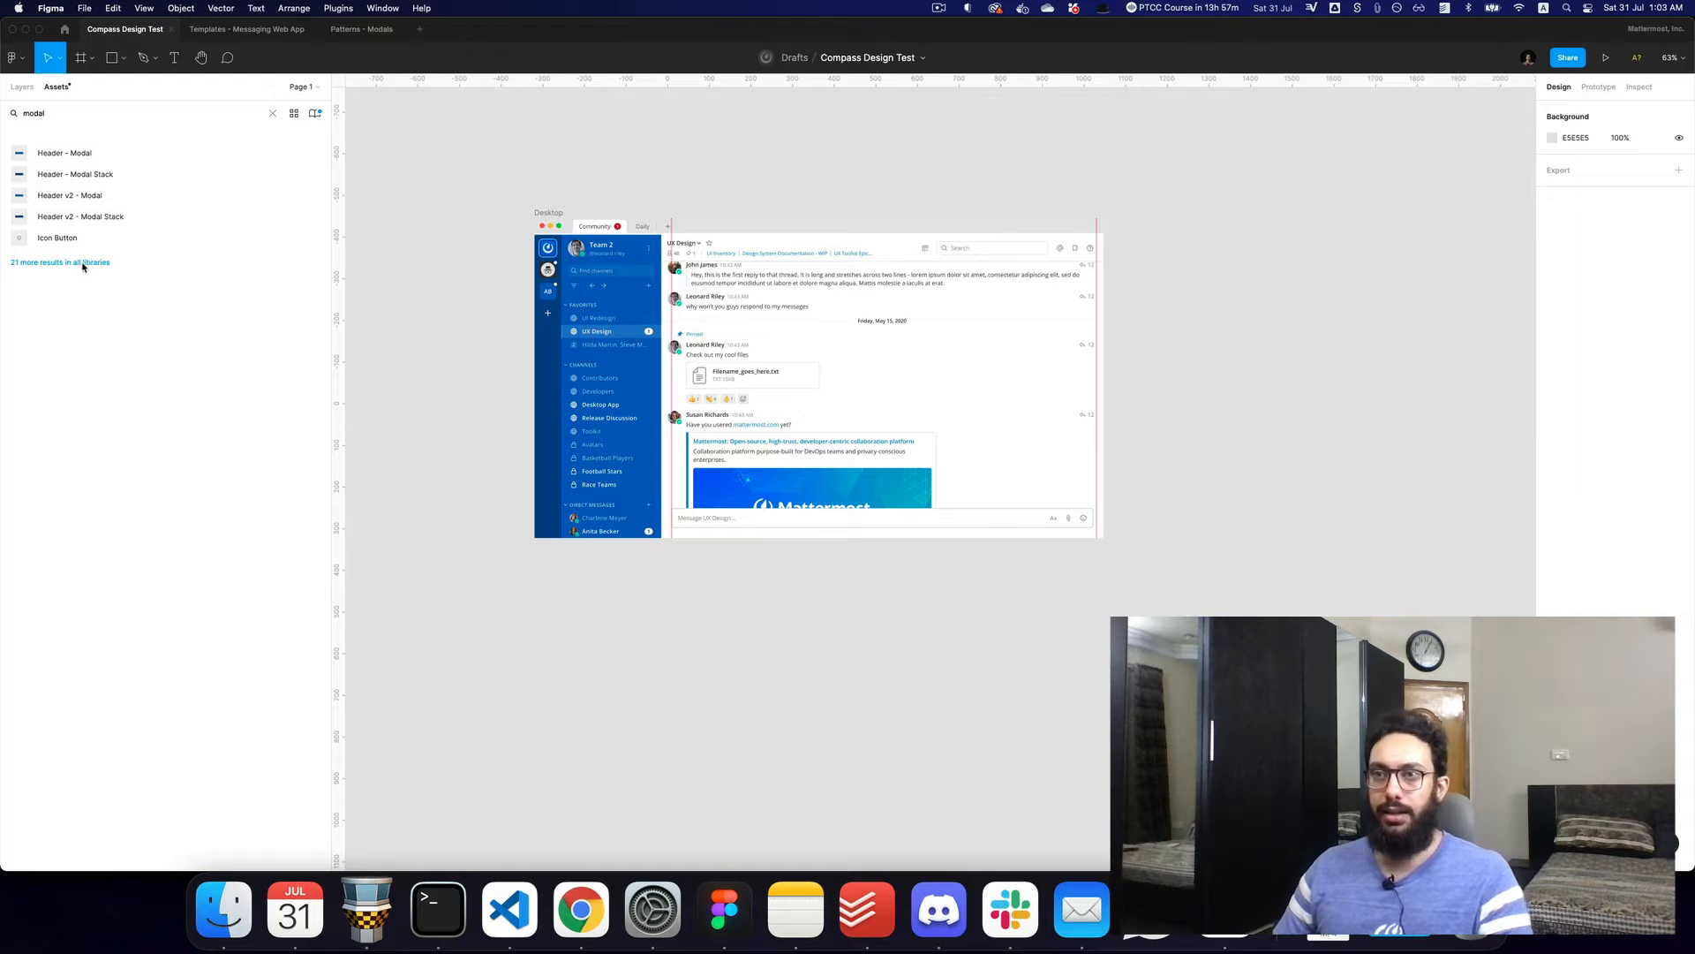
{"action": "left_click", "coordinate": [37, 264]}
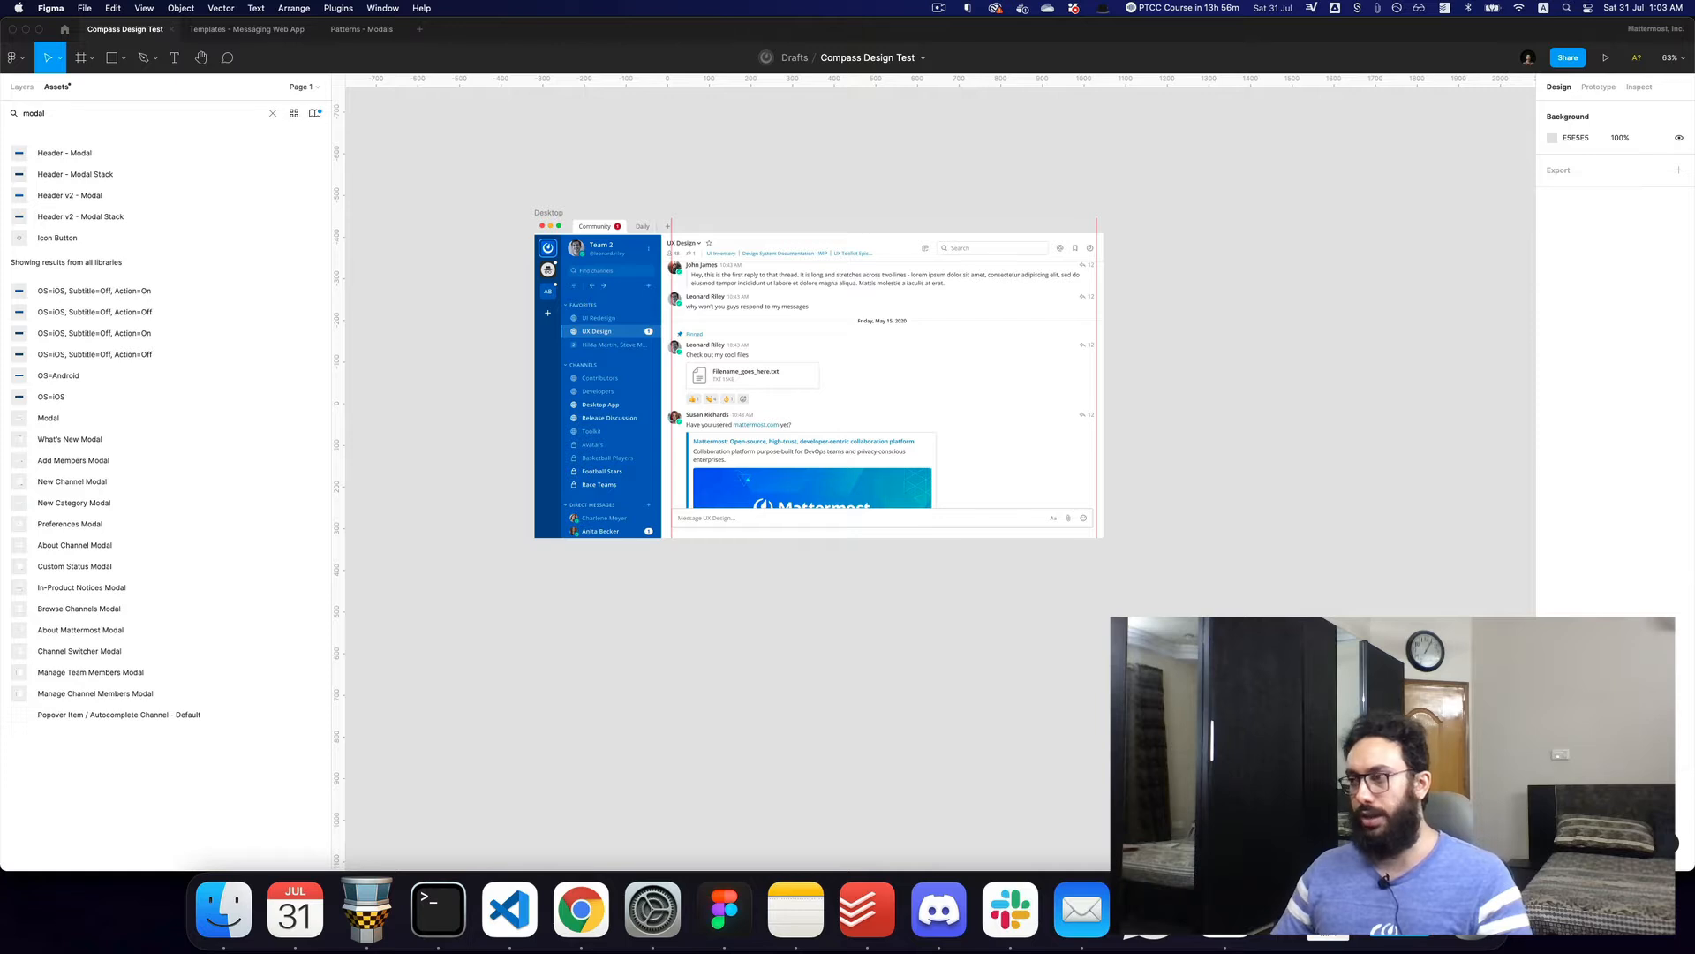
Try the What's New Modal on the canvas, remove it, and place the Manage Team Members Modal below and to the right of the Desktop frame
{"action": "left_click_drag", "start_coordinate": [69, 439], "coordinate": [1172, 643]}
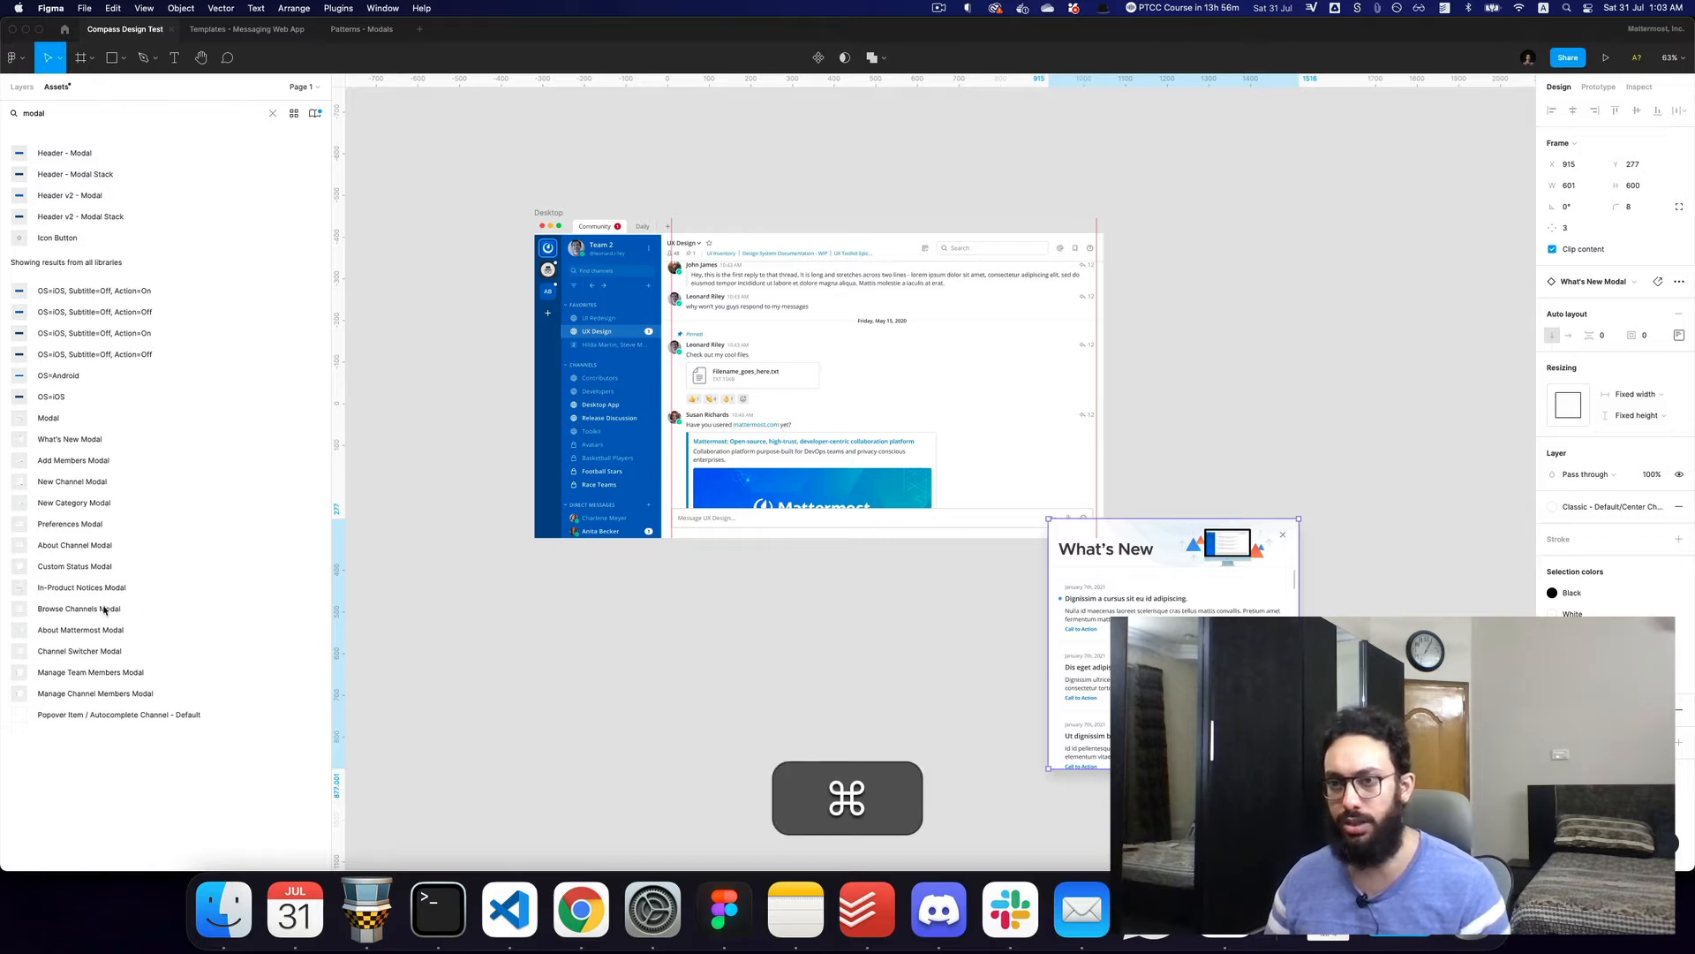
{"action": "key", "text": "super+x"}
{"action": "left_click_drag", "start_coordinate": [55, 672], "coordinate": [915, 651]}
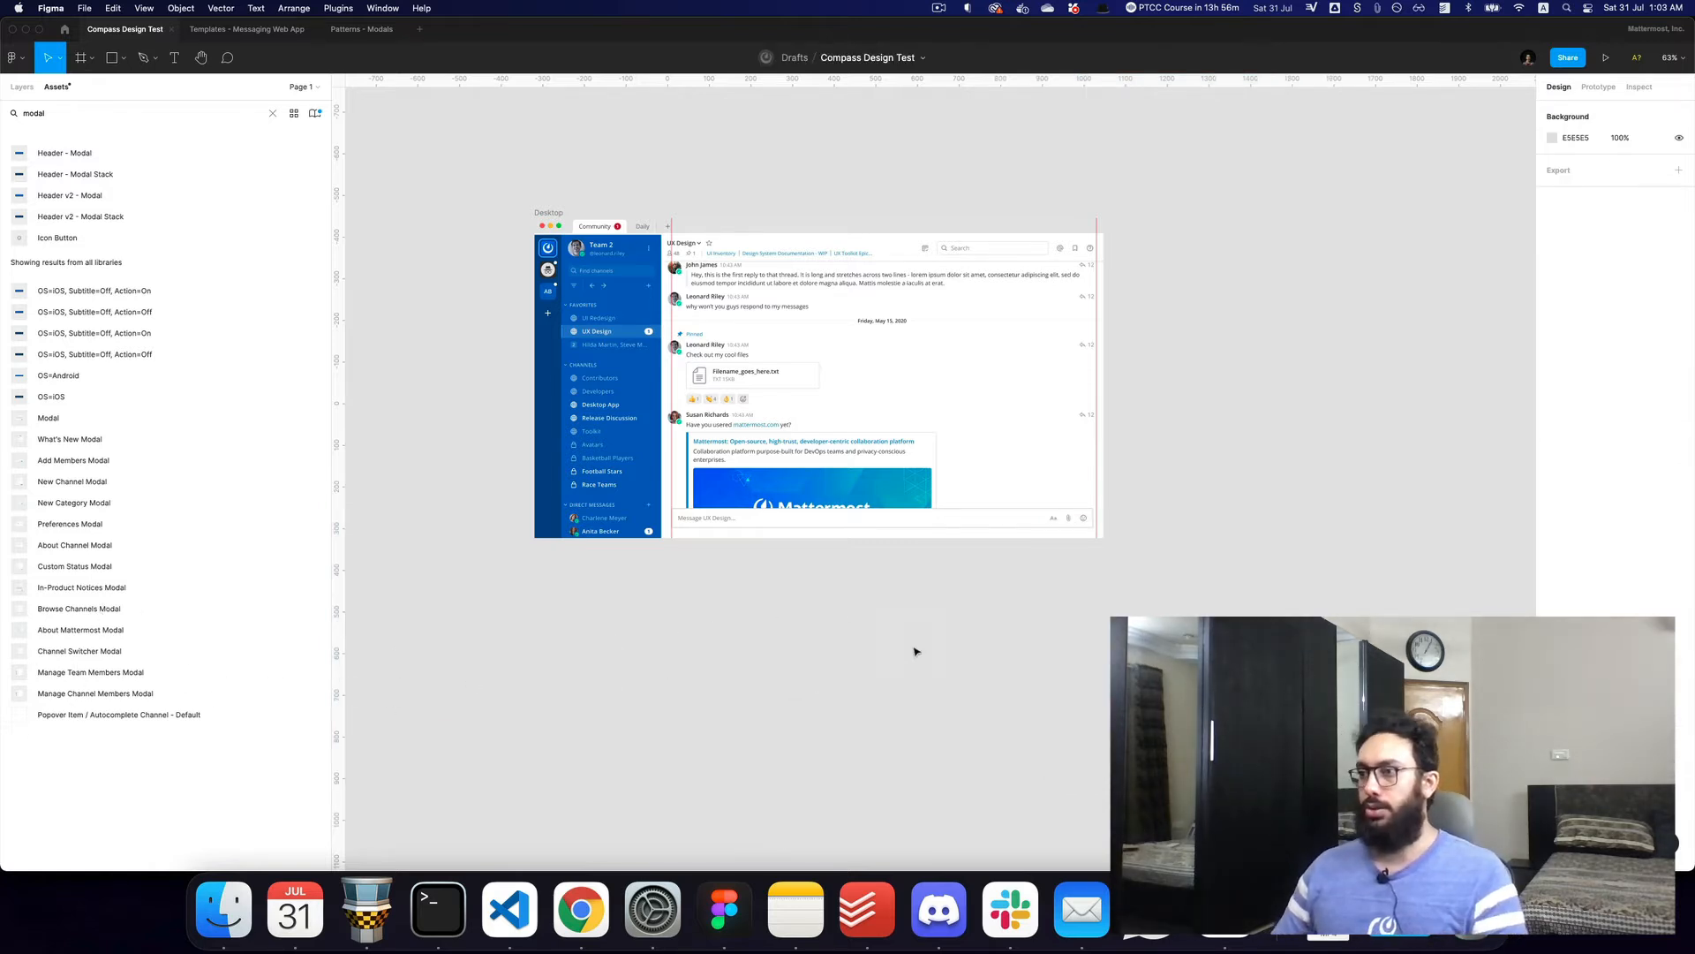
{"action": "left_click_drag", "start_coordinate": [915, 654], "coordinate": [1276, 634]}
{"action": "left_click", "coordinate": [1175, 514]}
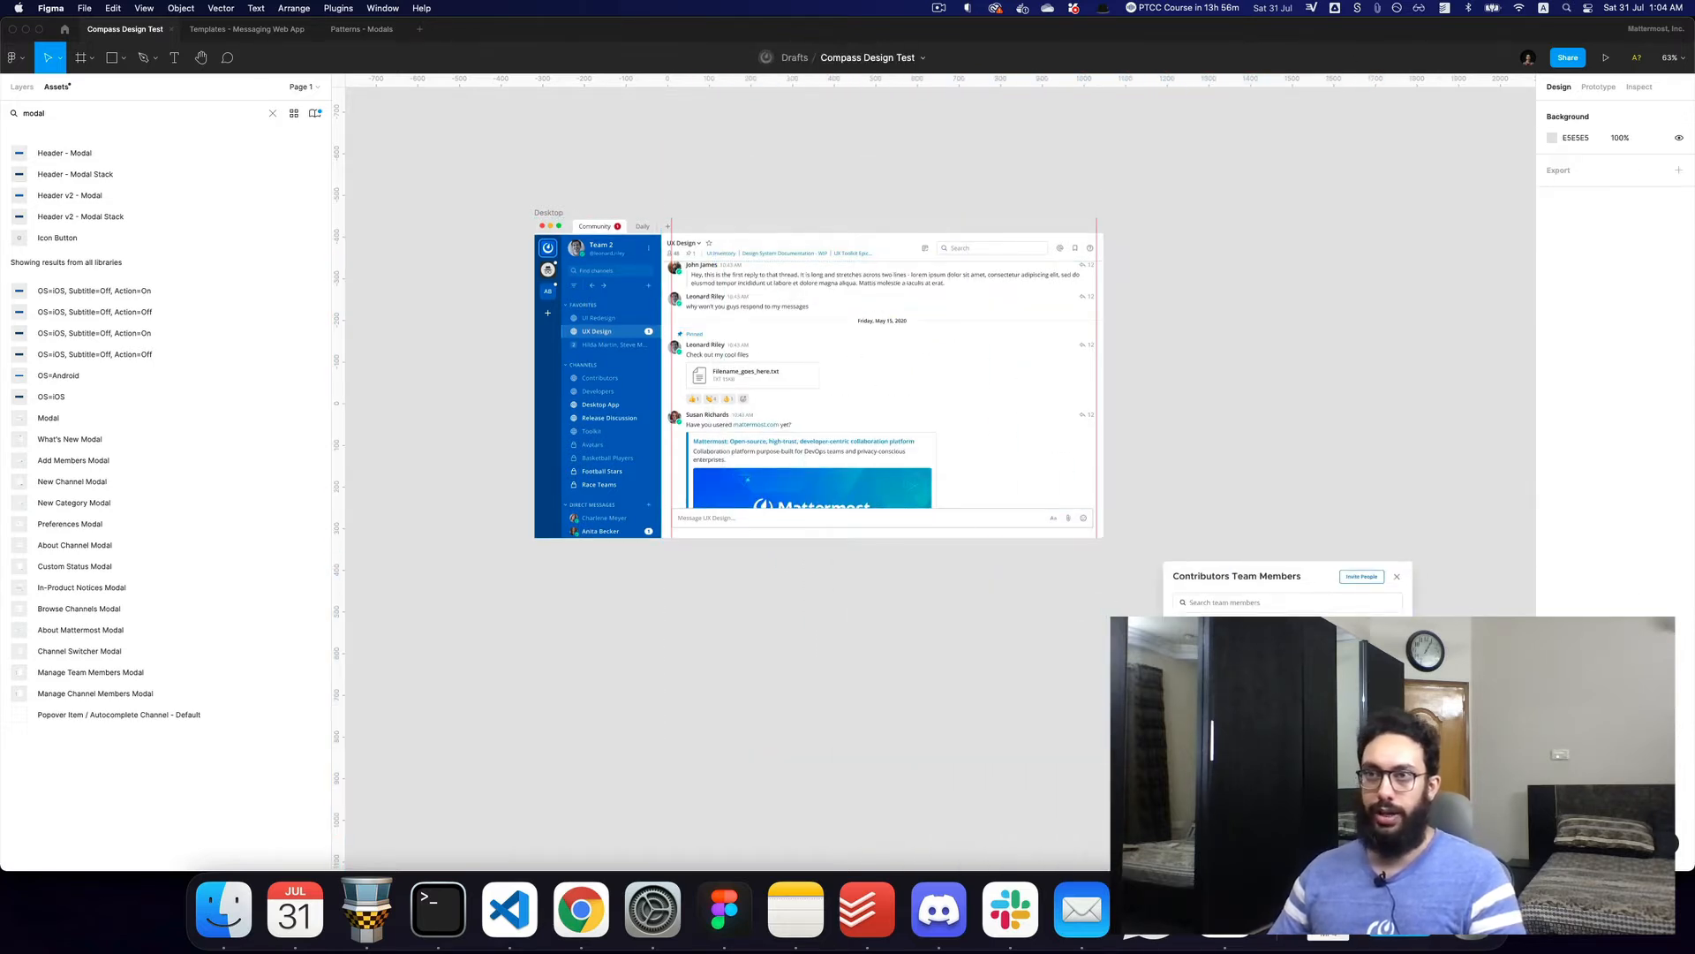
Search the assets for "overlay" and place the Darkening Overlay on the canvas just below the Desktop frame
{"action": "key", "text": "cmd+a"}
{"action": "type", "text": "overla"}
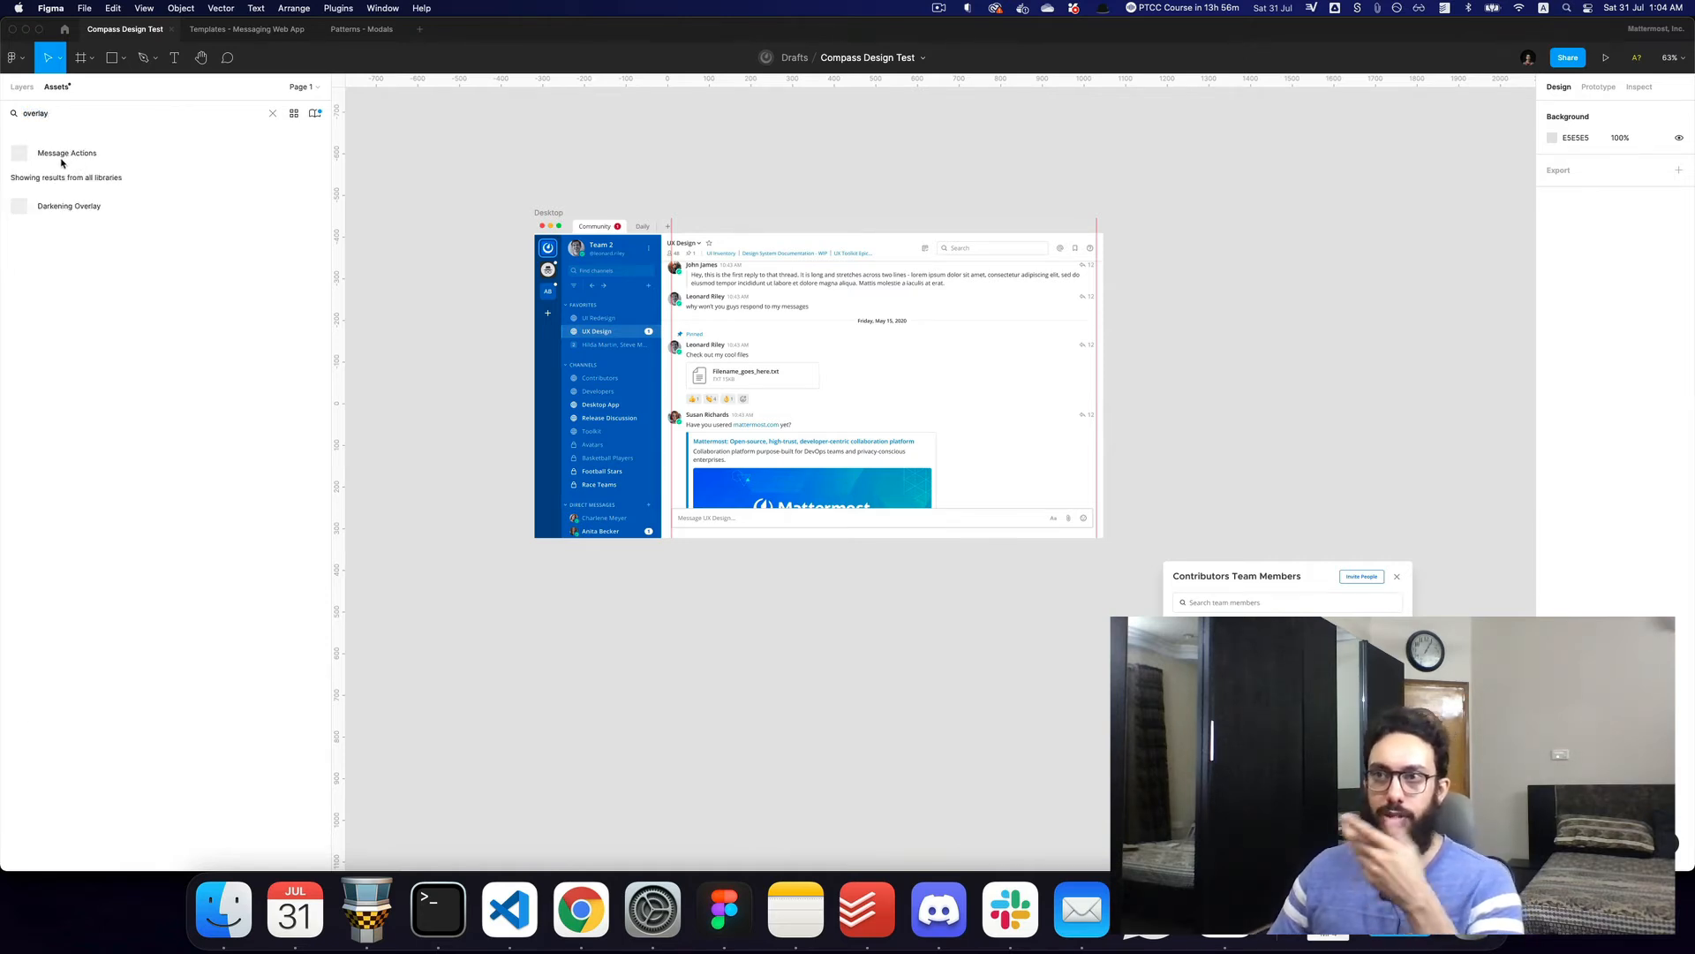
{"action": "left_click_drag", "start_coordinate": [47, 215], "coordinate": [830, 727]}
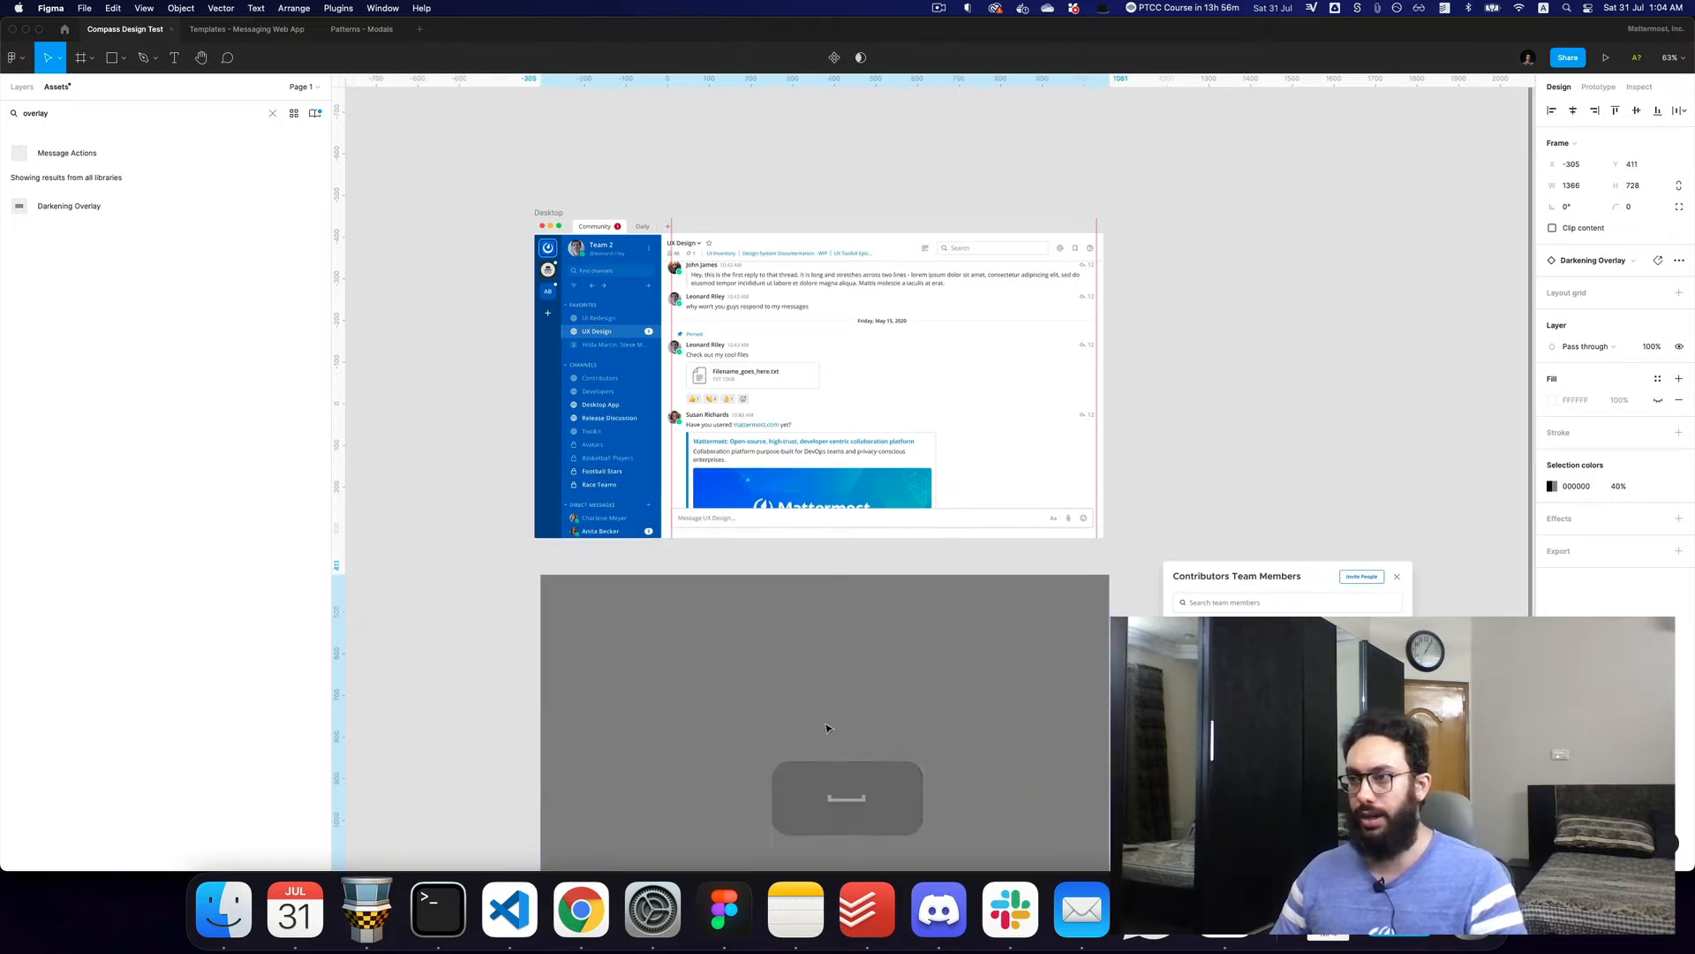
{"action": "scroll", "coordinate": [784, 698], "scroll_direction": "down", "scroll_amount": 1}
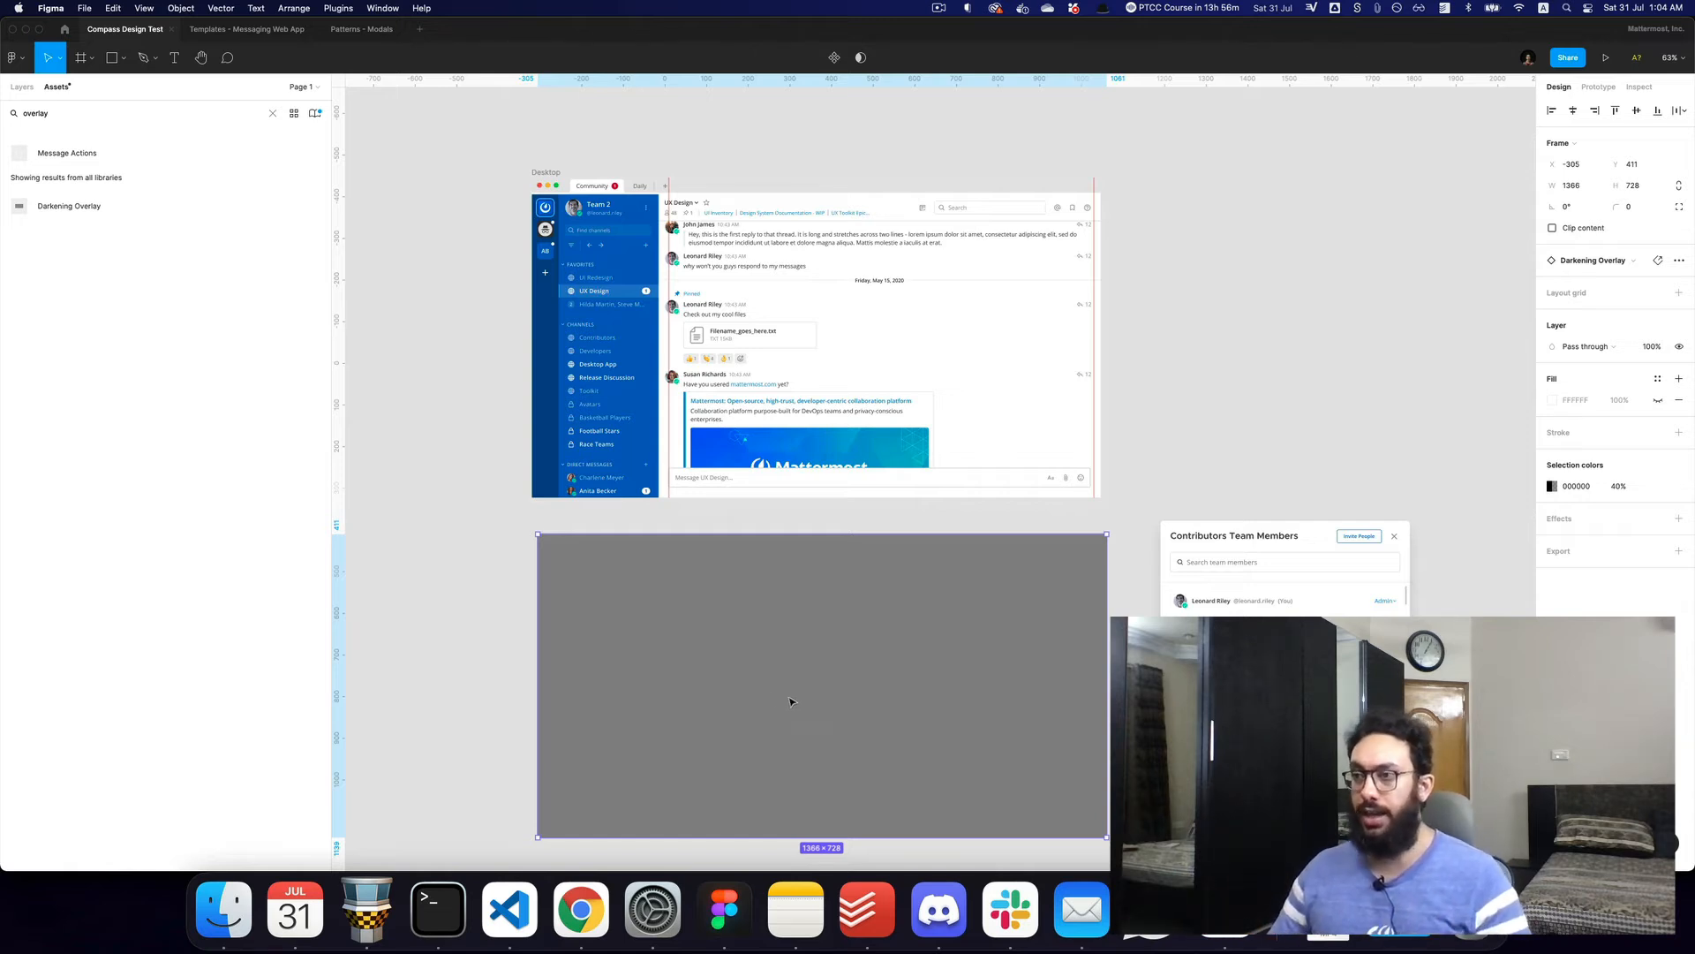
Move the Darkening Overlay onto the Desktop frame and reorder its layer above Message Input
{"action": "left_click_drag", "start_coordinate": [791, 701], "coordinate": [753, 341]}
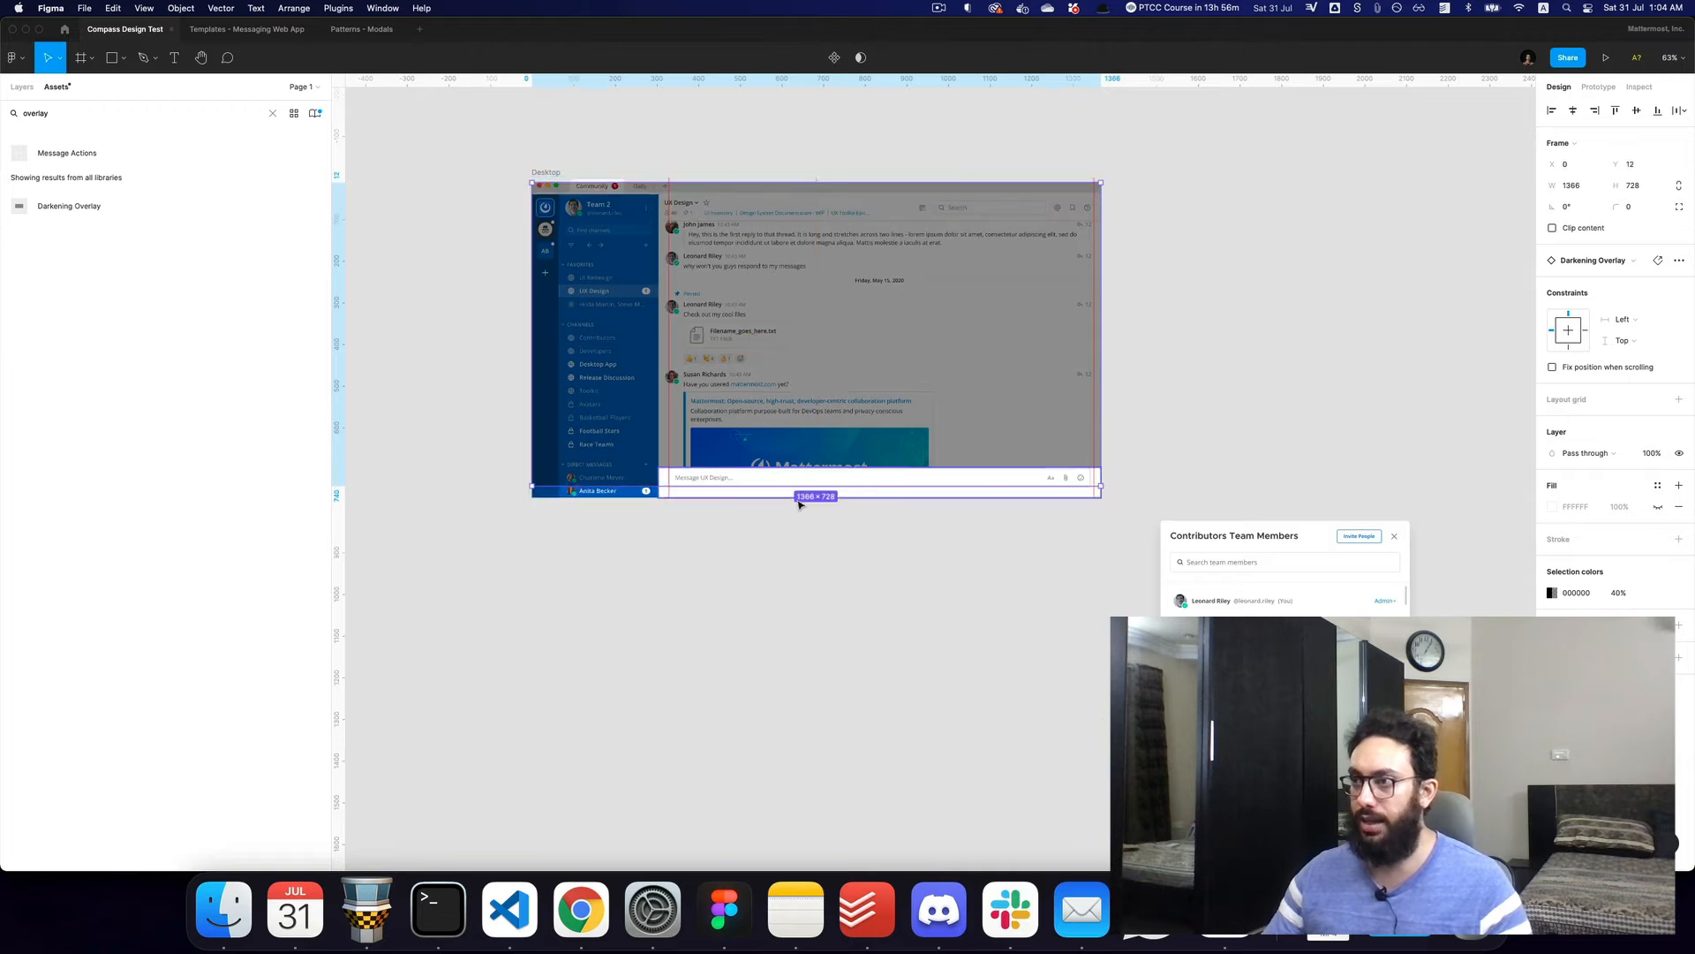
{"action": "scroll", "coordinate": [782, 482], "scroll_direction": "down", "scroll_amount": 1}
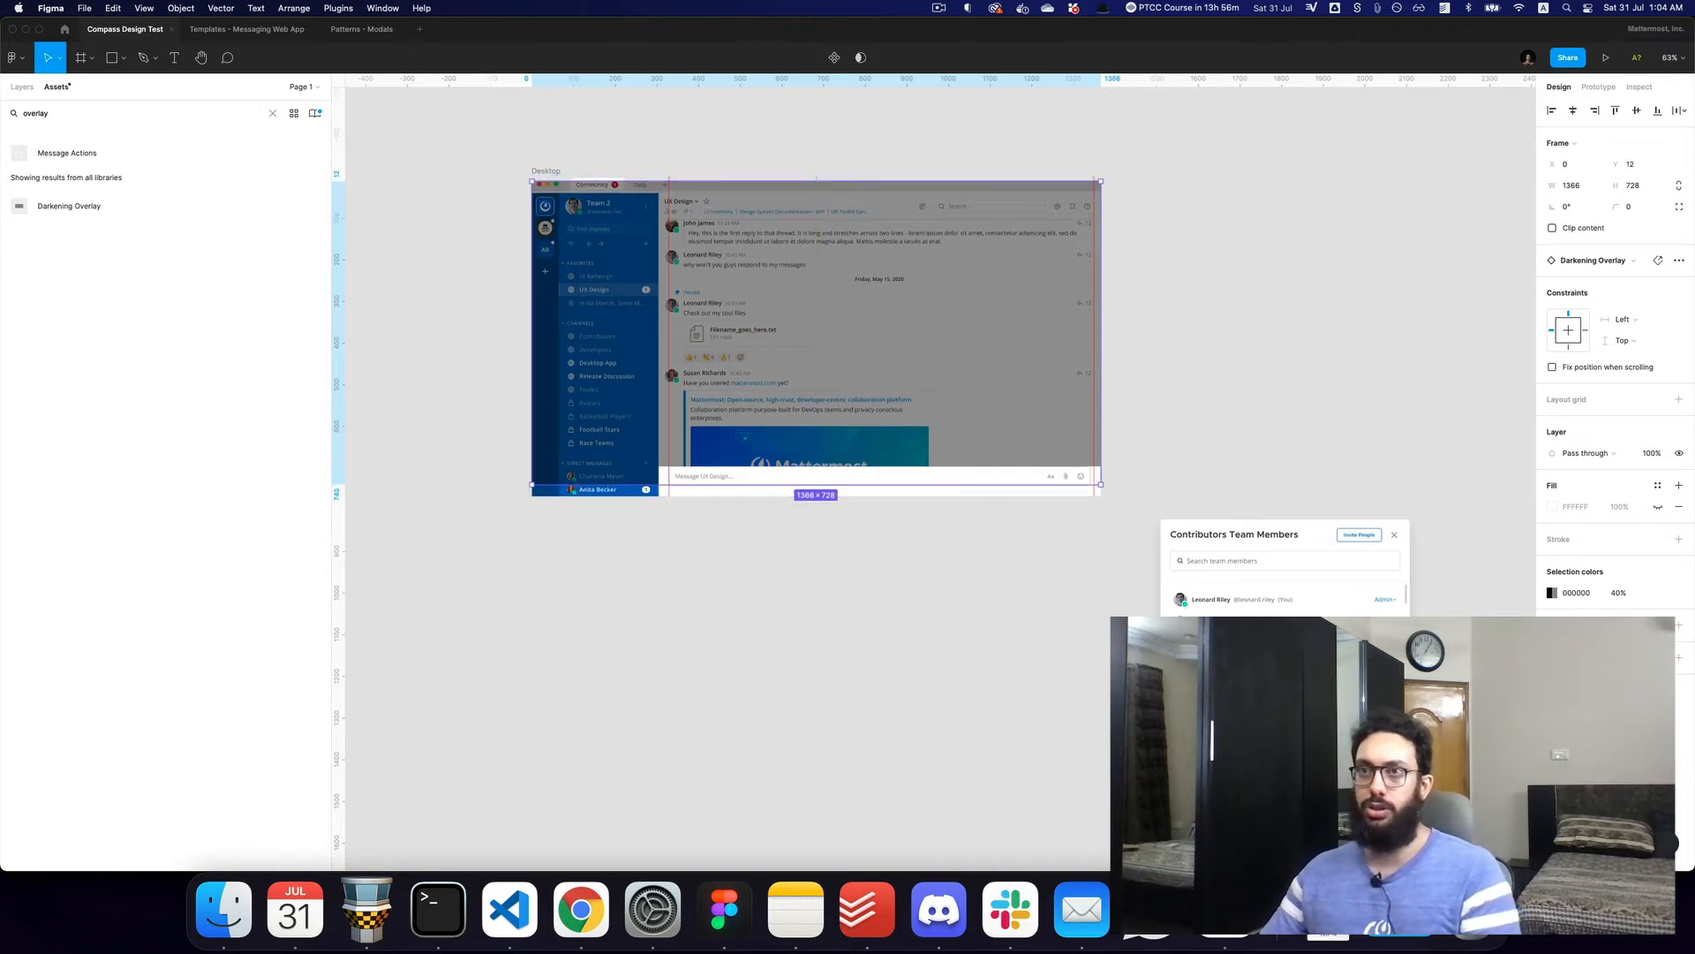
{"action": "left_click", "coordinate": [21, 87]}
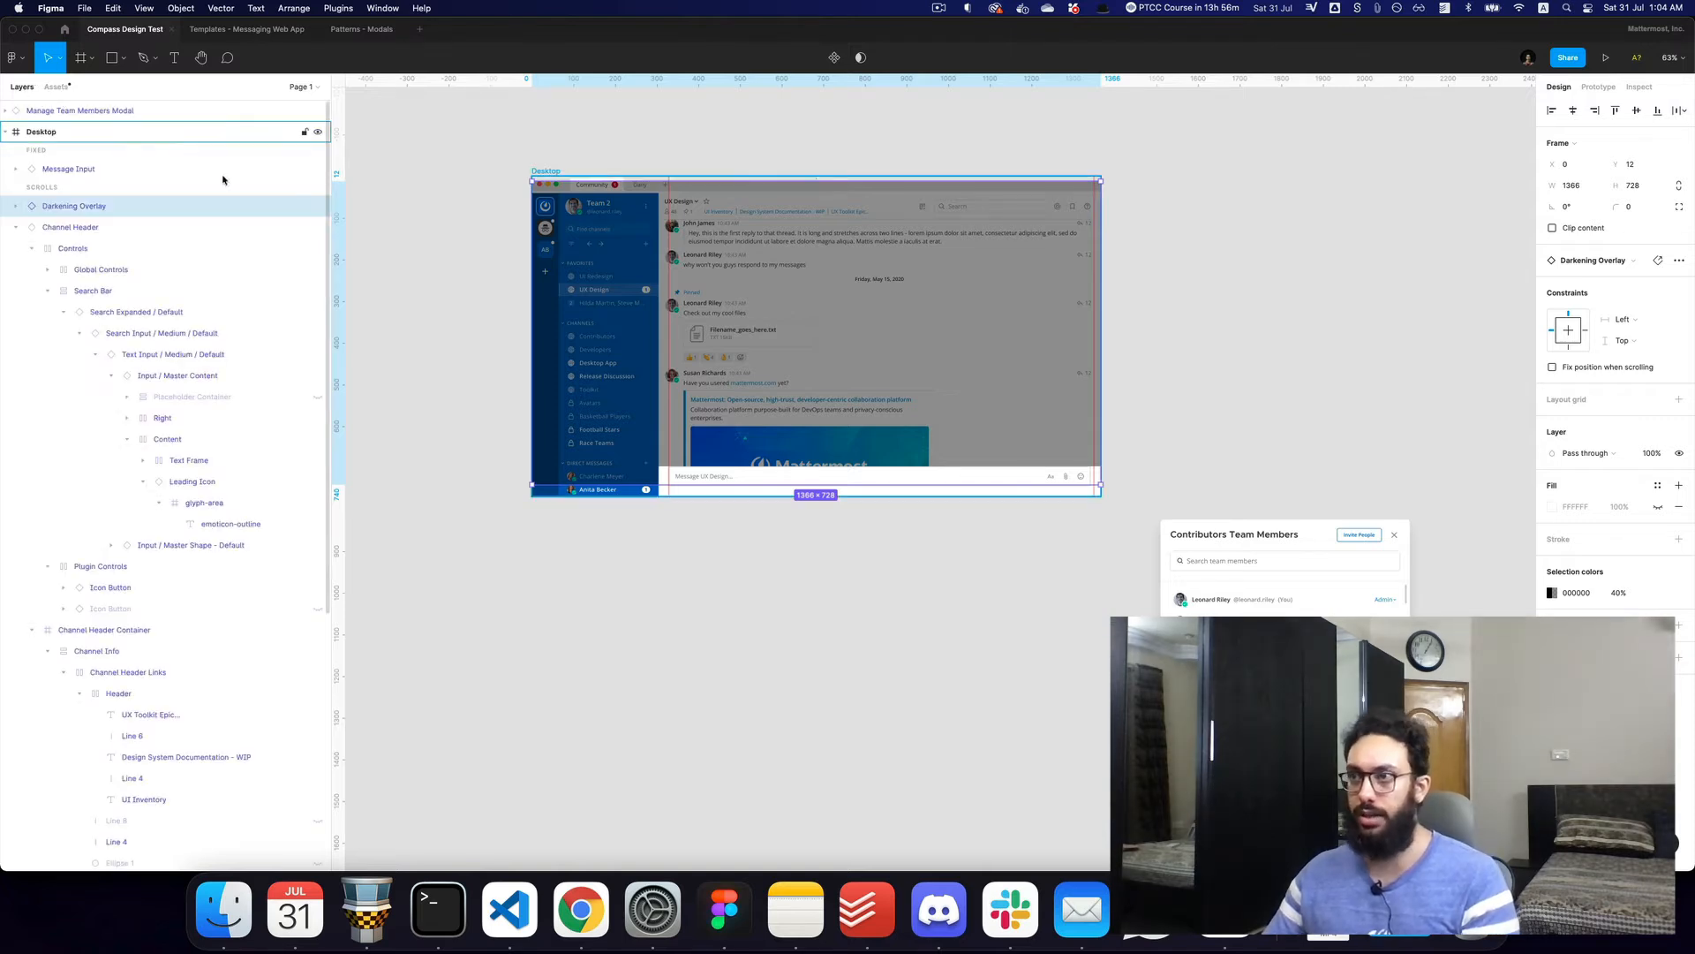
{"action": "left_click", "coordinate": [15, 227]}
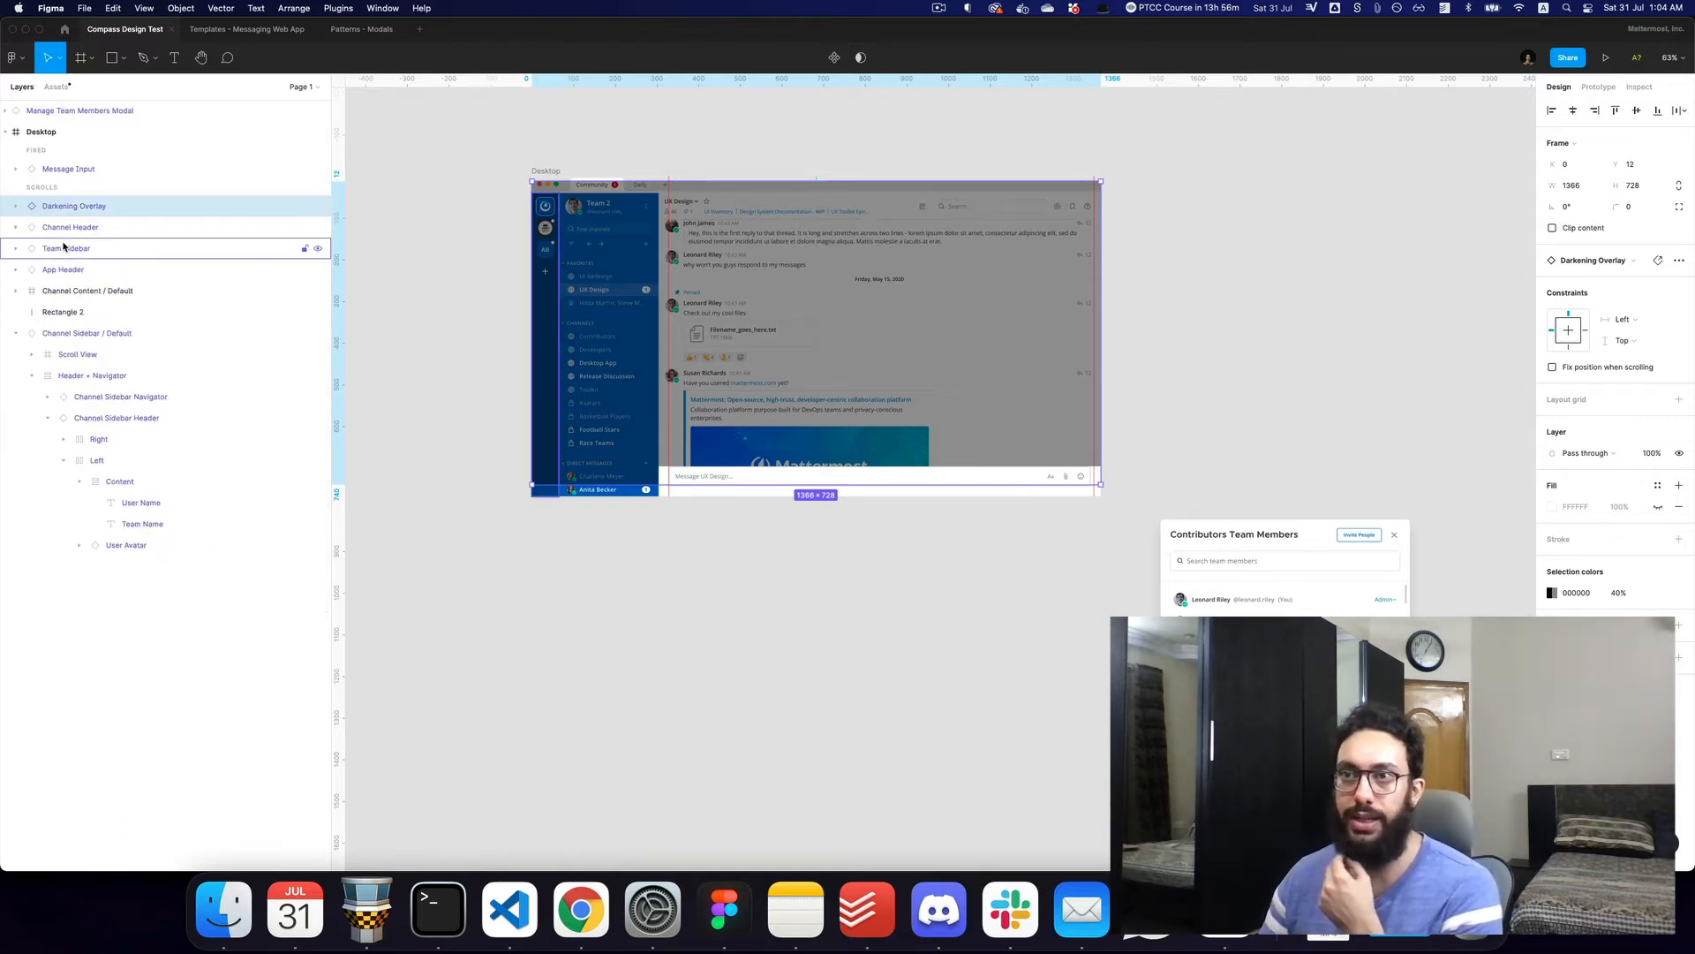
{"action": "left_click", "coordinate": [11, 333]}
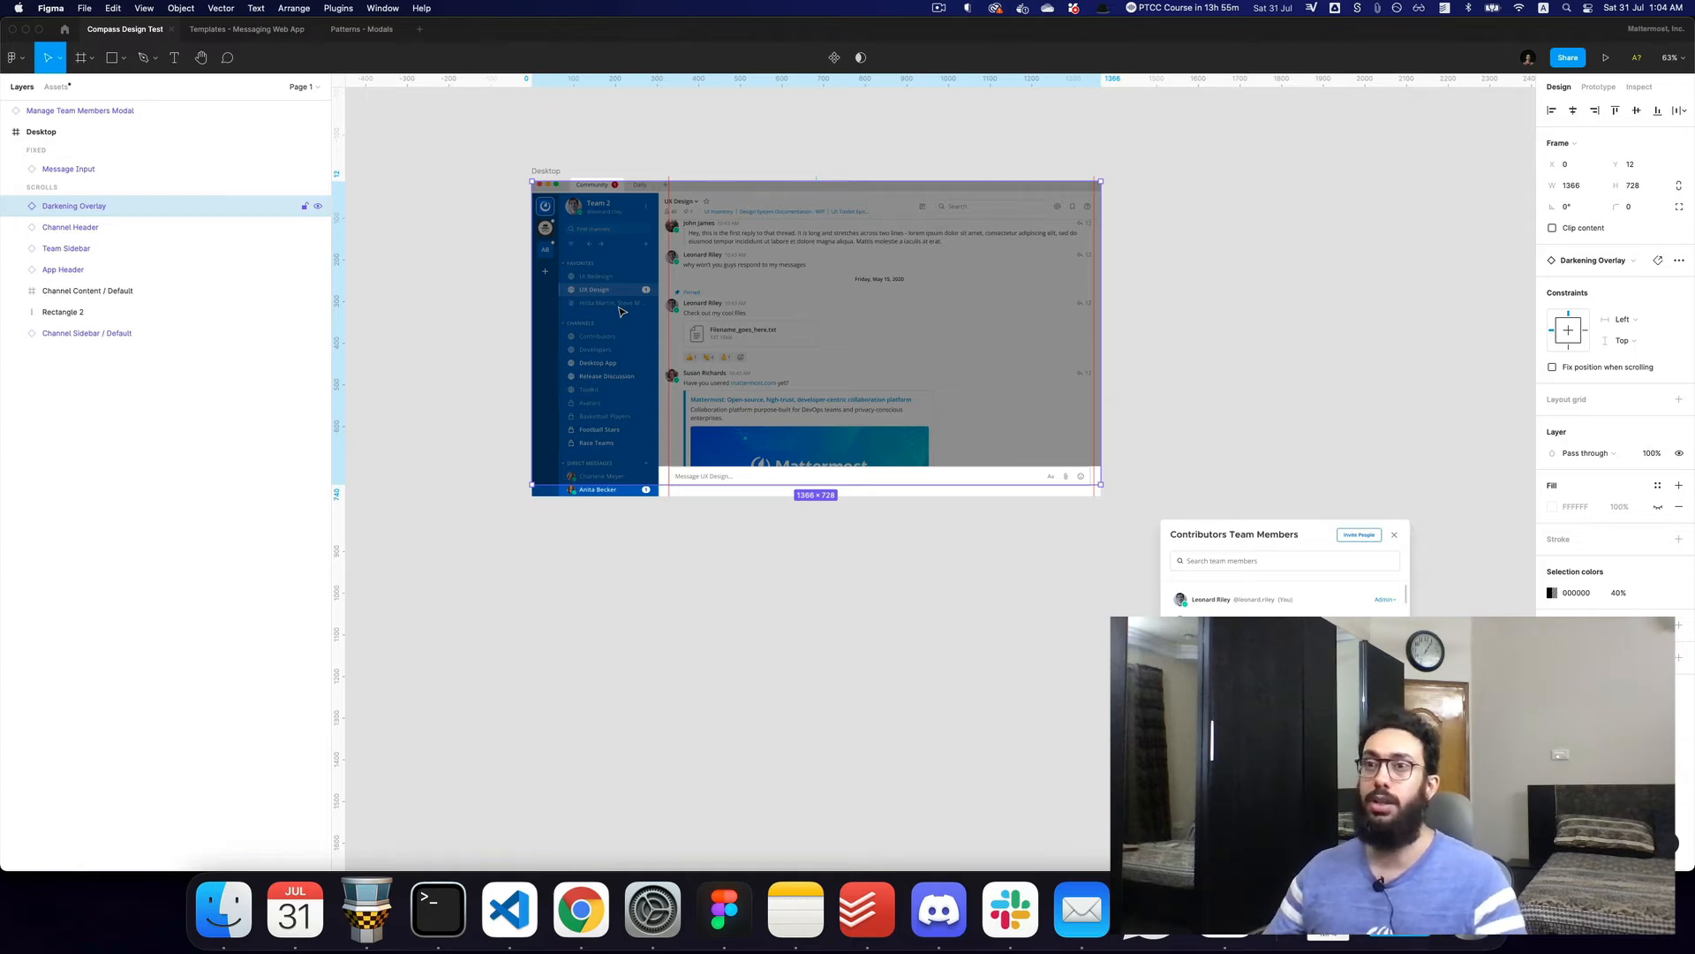
{"action": "mouse_move", "coordinate": [50, 169]}
{"action": "left_mouse_down"}
{"action": "mouse_move", "coordinate": [49, 223]}
{"action": "mouse_move", "coordinate": [58, 173]}
{"action": "left_mouse_up"}
{"action": "left_click", "coordinate": [61, 152]}
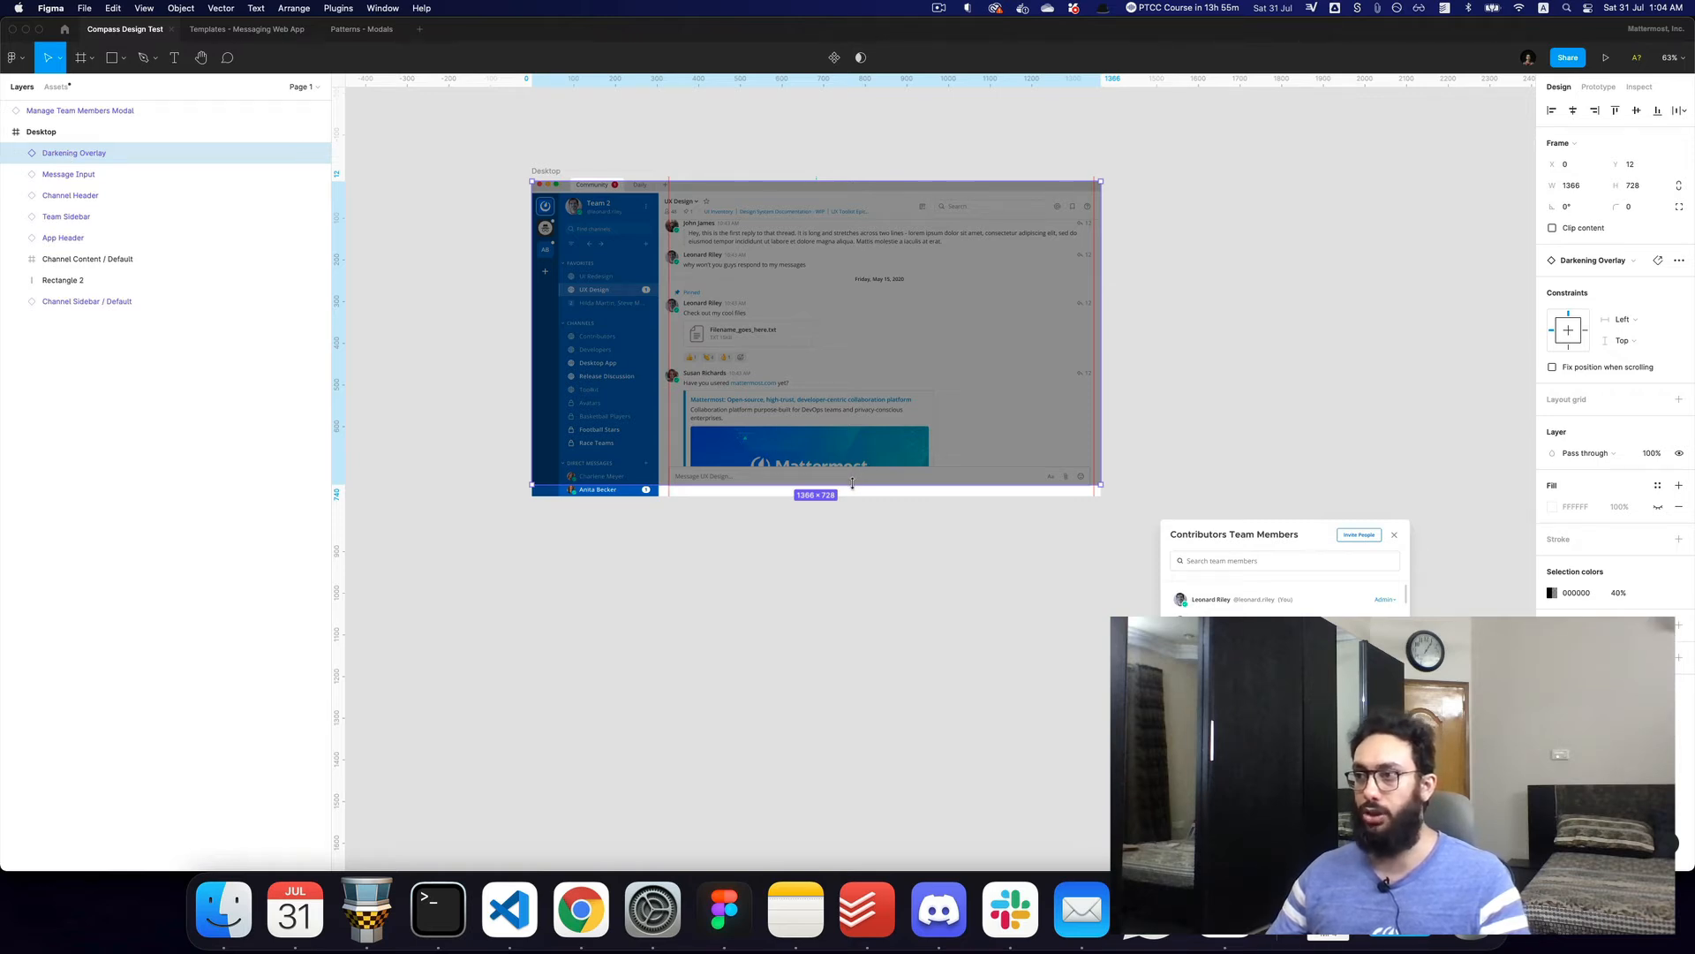
Stretch the Darkening Overlay past the Desktop frame's lower and upper edges to about 1366 × 810
{"action": "left_click_drag", "start_coordinate": [852, 483], "coordinate": [845, 494]}
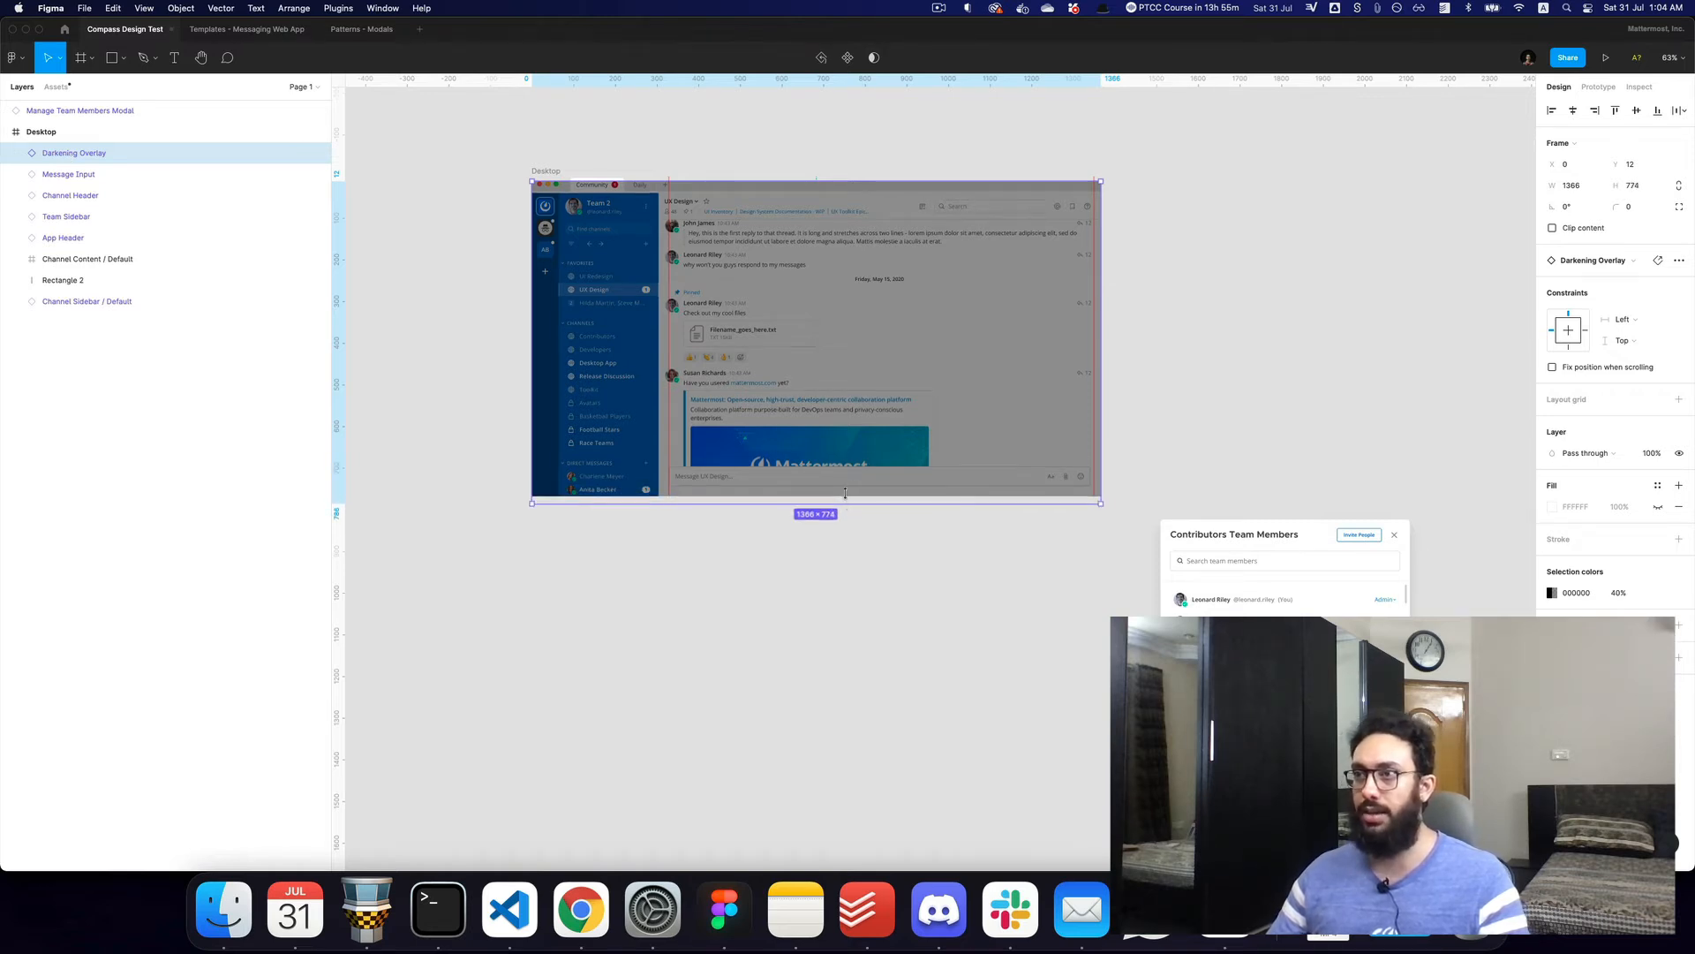
{"action": "left_click_drag", "start_coordinate": [659, 174], "coordinate": [659, 165]}
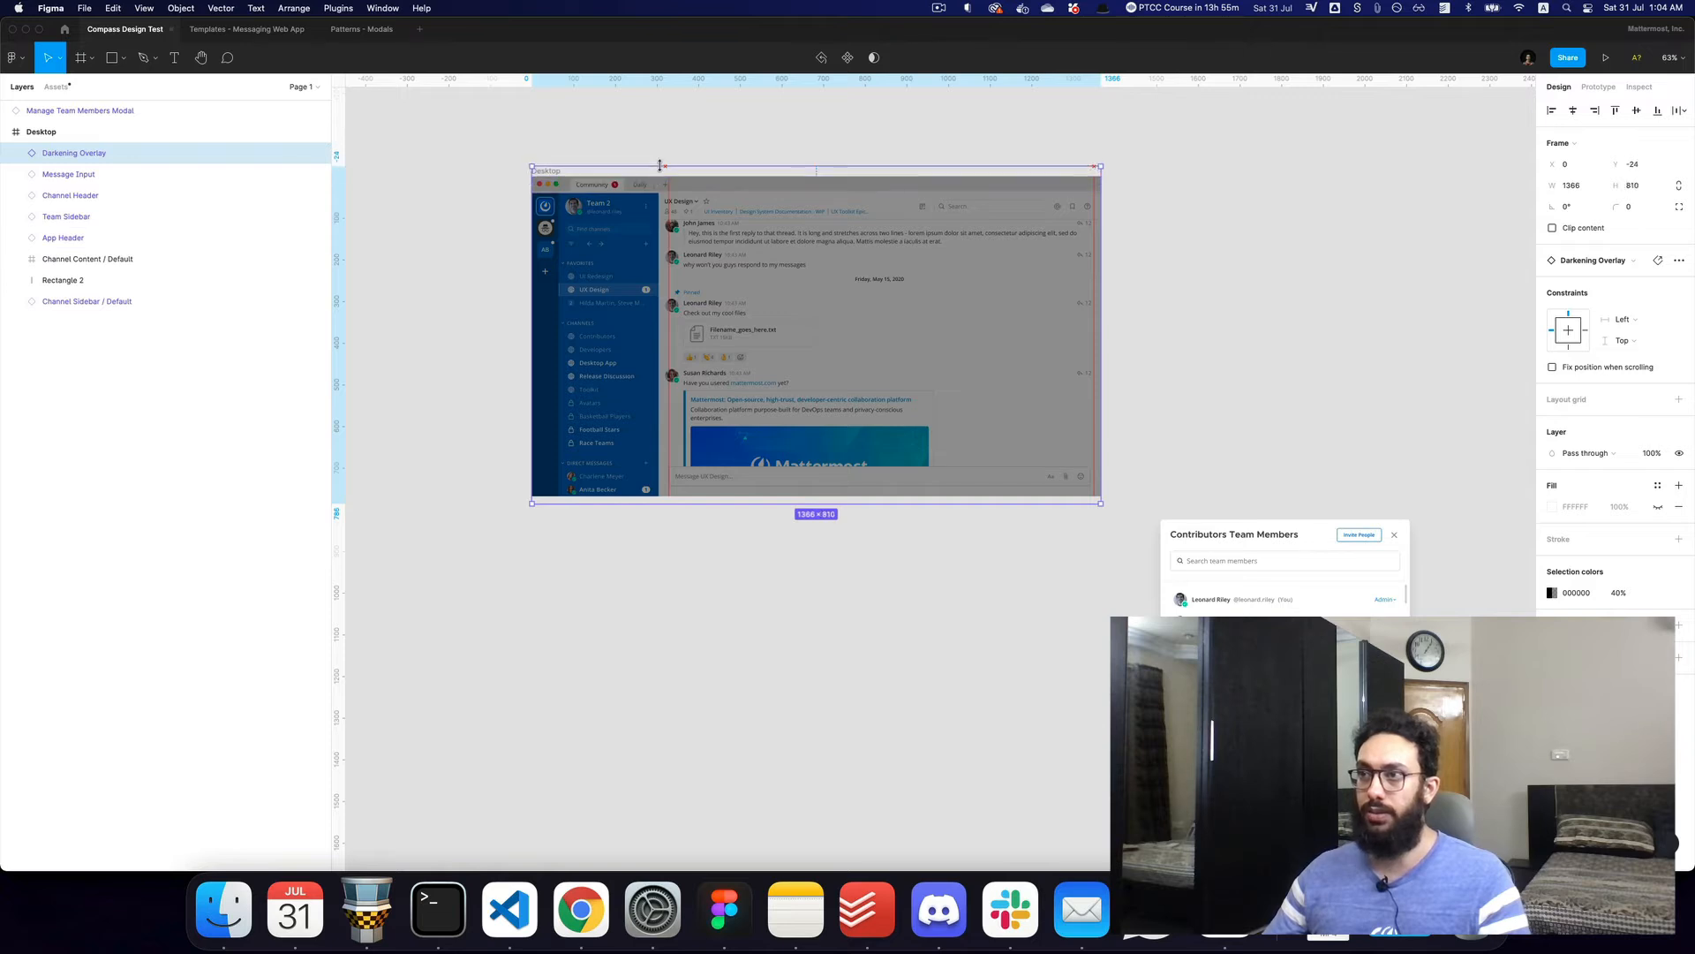
{"action": "left_click", "coordinate": [1198, 424]}
Try moving the Manage Team Members Modal into the Desktop frame's channel content area and undo the move
{"action": "left_click", "coordinate": [1247, 579]}
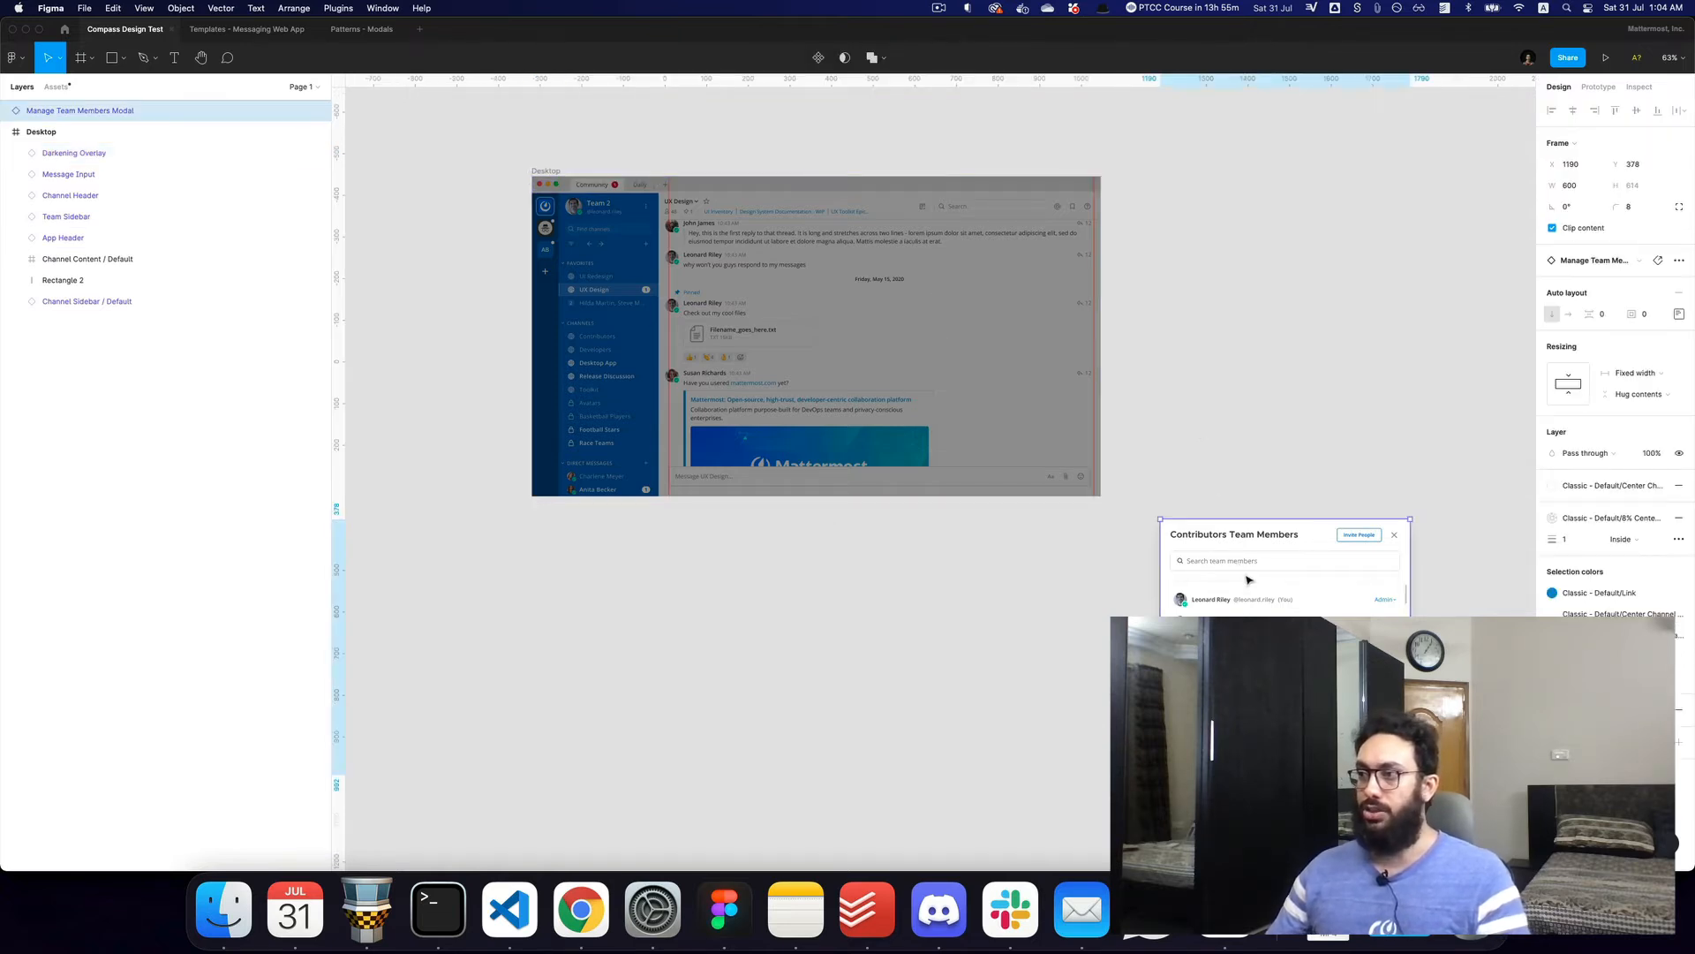
{"action": "left_click_drag", "start_coordinate": [1248, 579], "coordinate": [794, 376]}
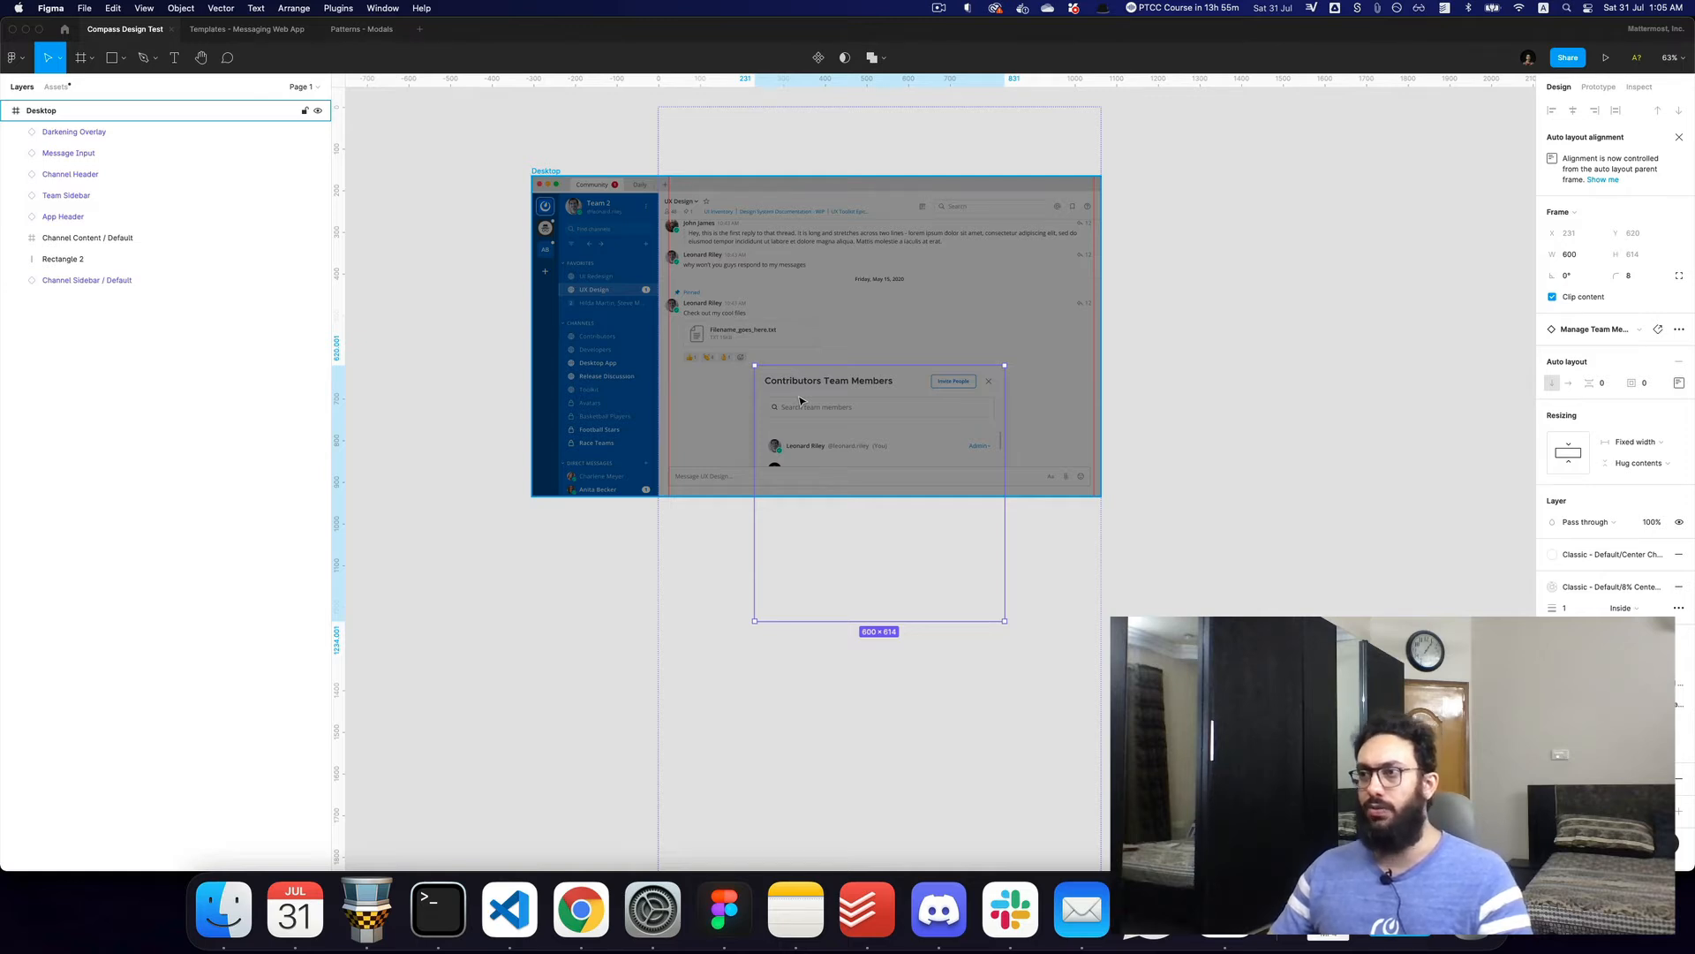
{"action": "key", "text": "super+z"}
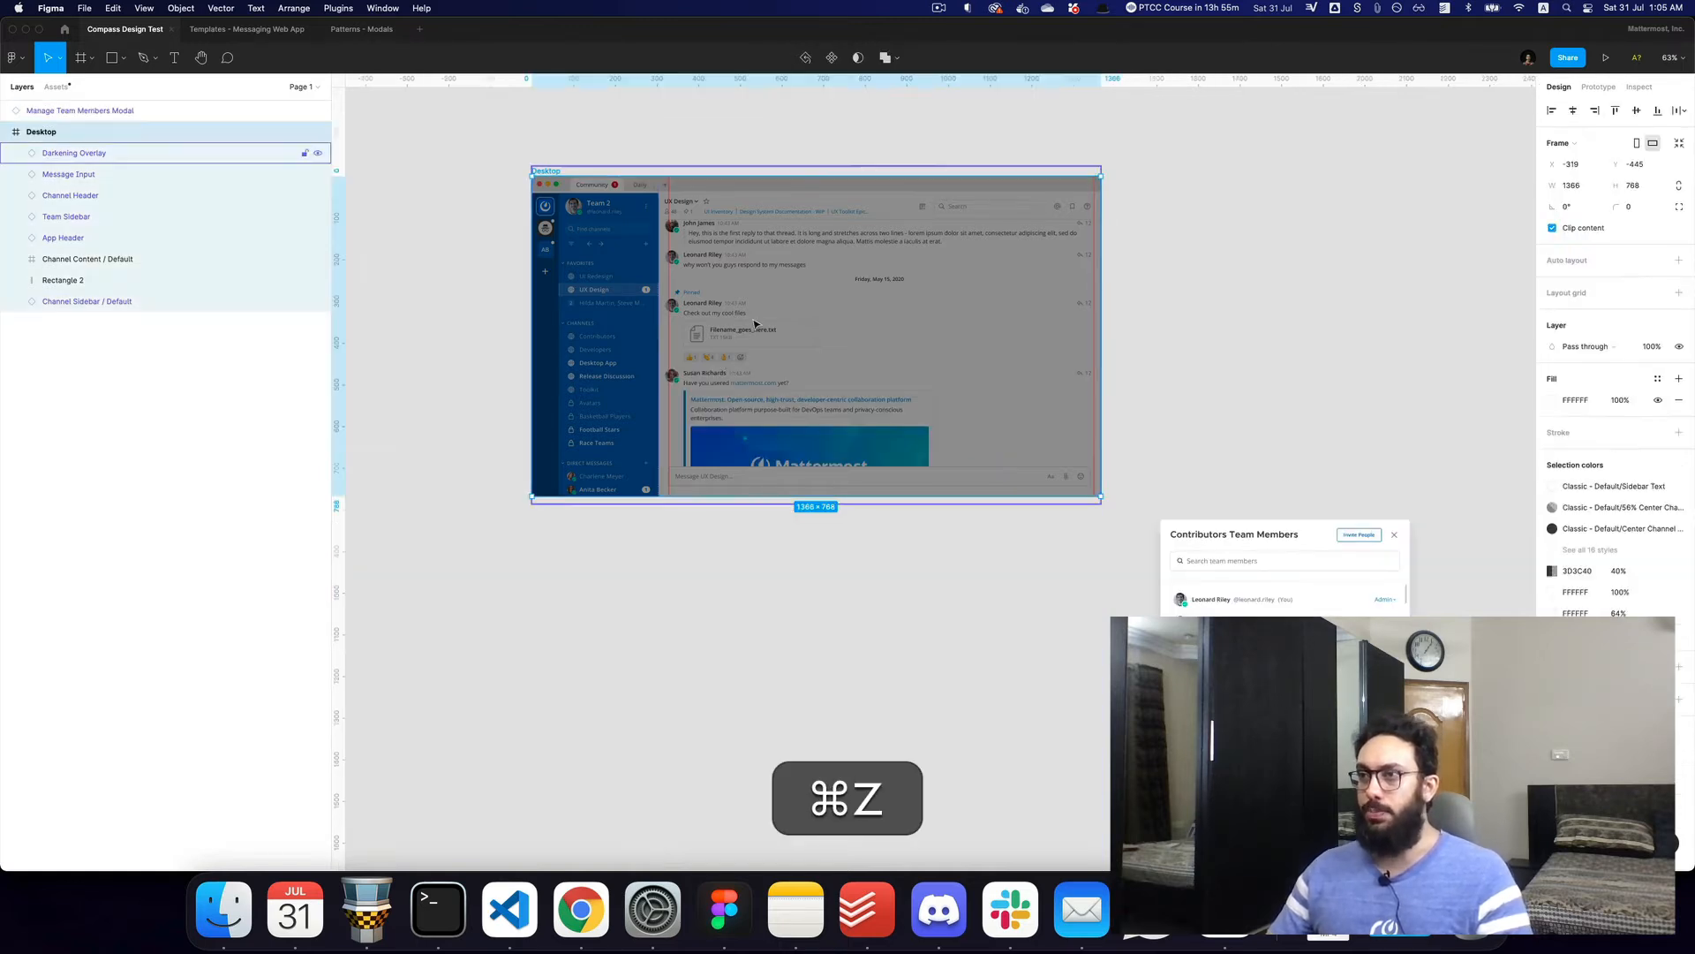
Examine the Channel Content / Default frame and the Channel Content layer nested inside it
{"action": "left_click", "coordinate": [133, 265]}
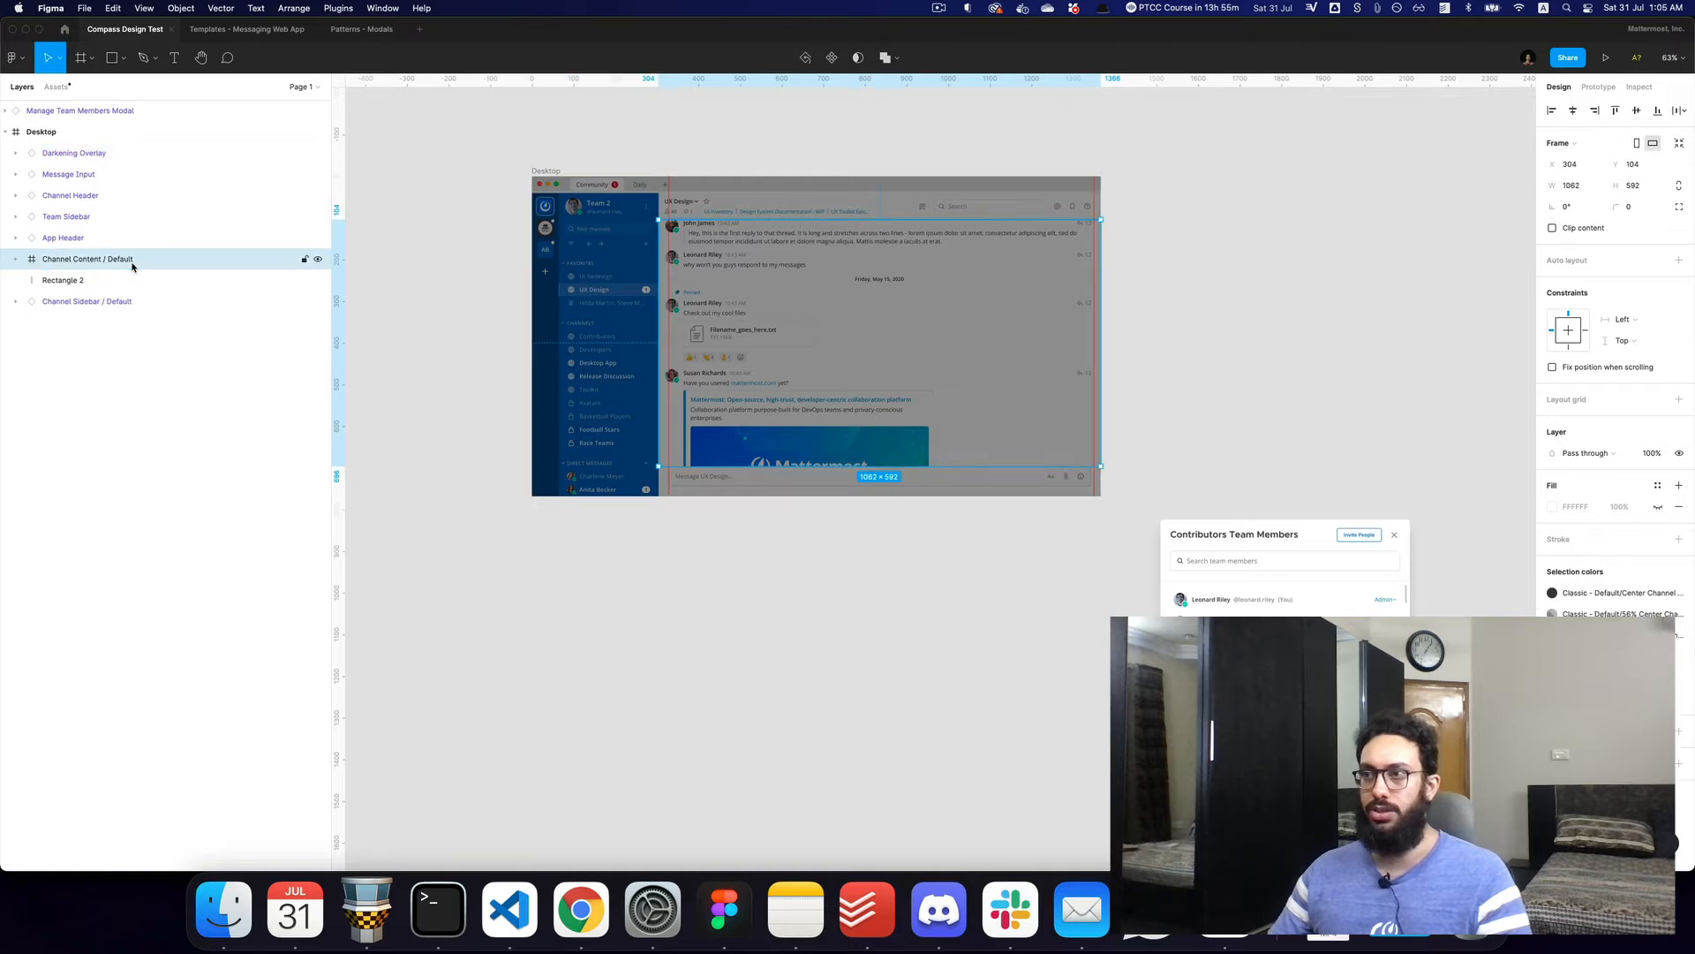
{"action": "left_click", "coordinate": [11, 259]}
{"action": "left_click", "coordinate": [49, 278]}
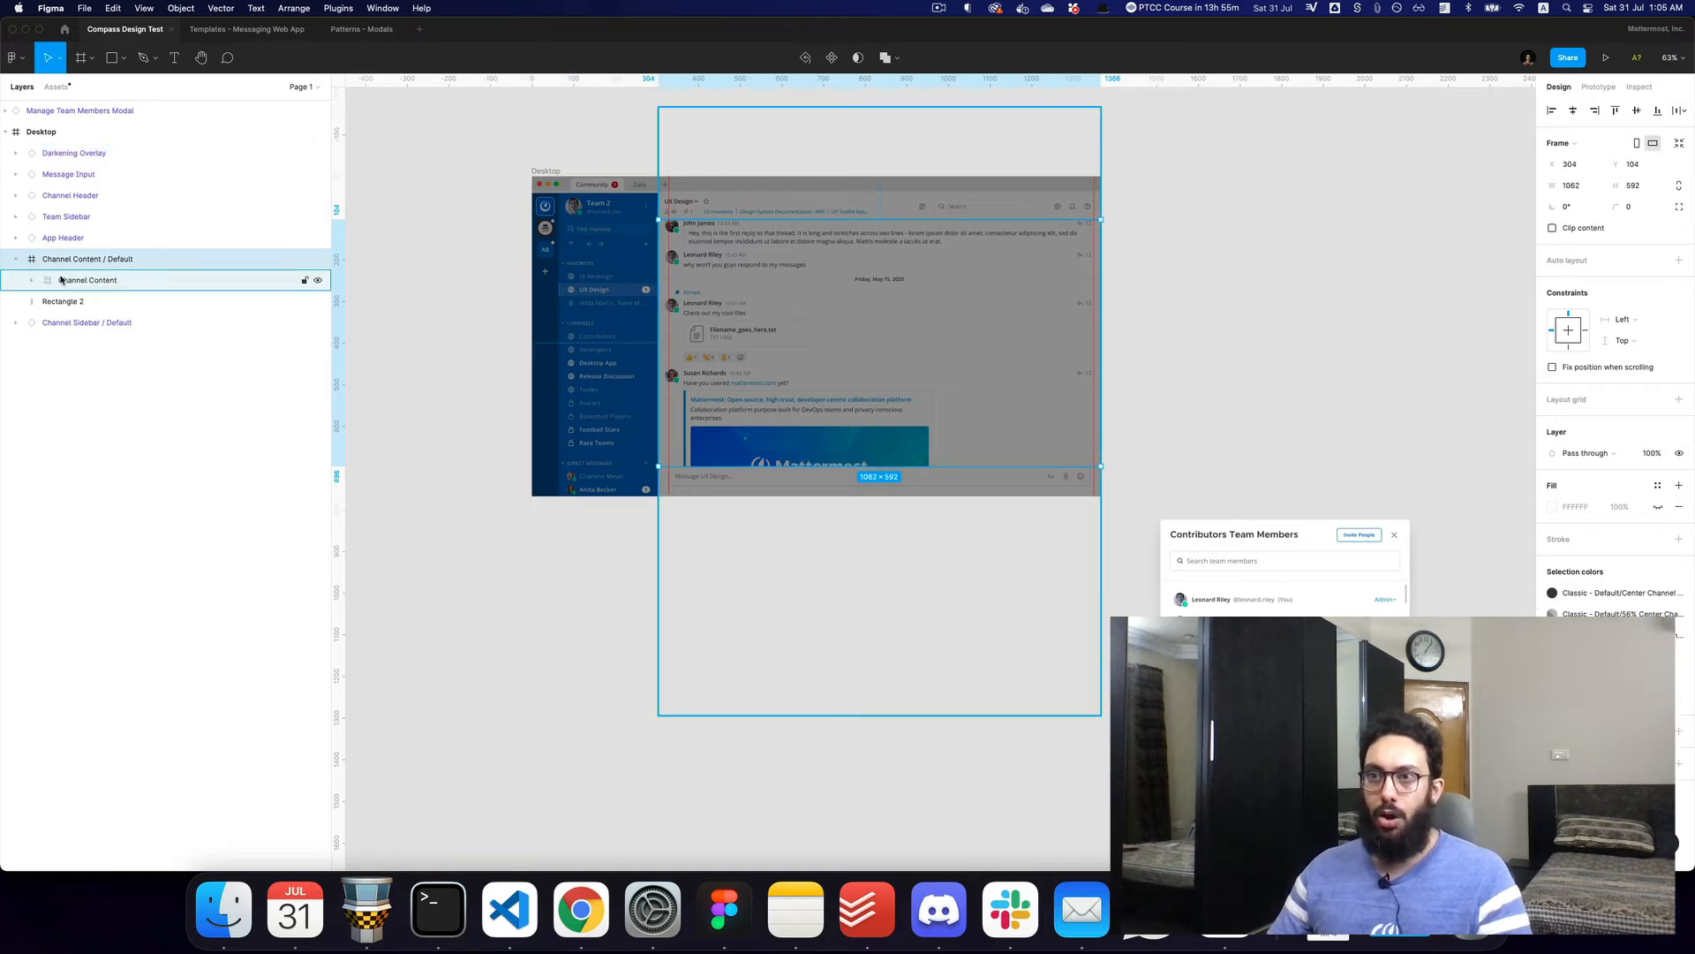
{"action": "left_click", "coordinate": [61, 257]}
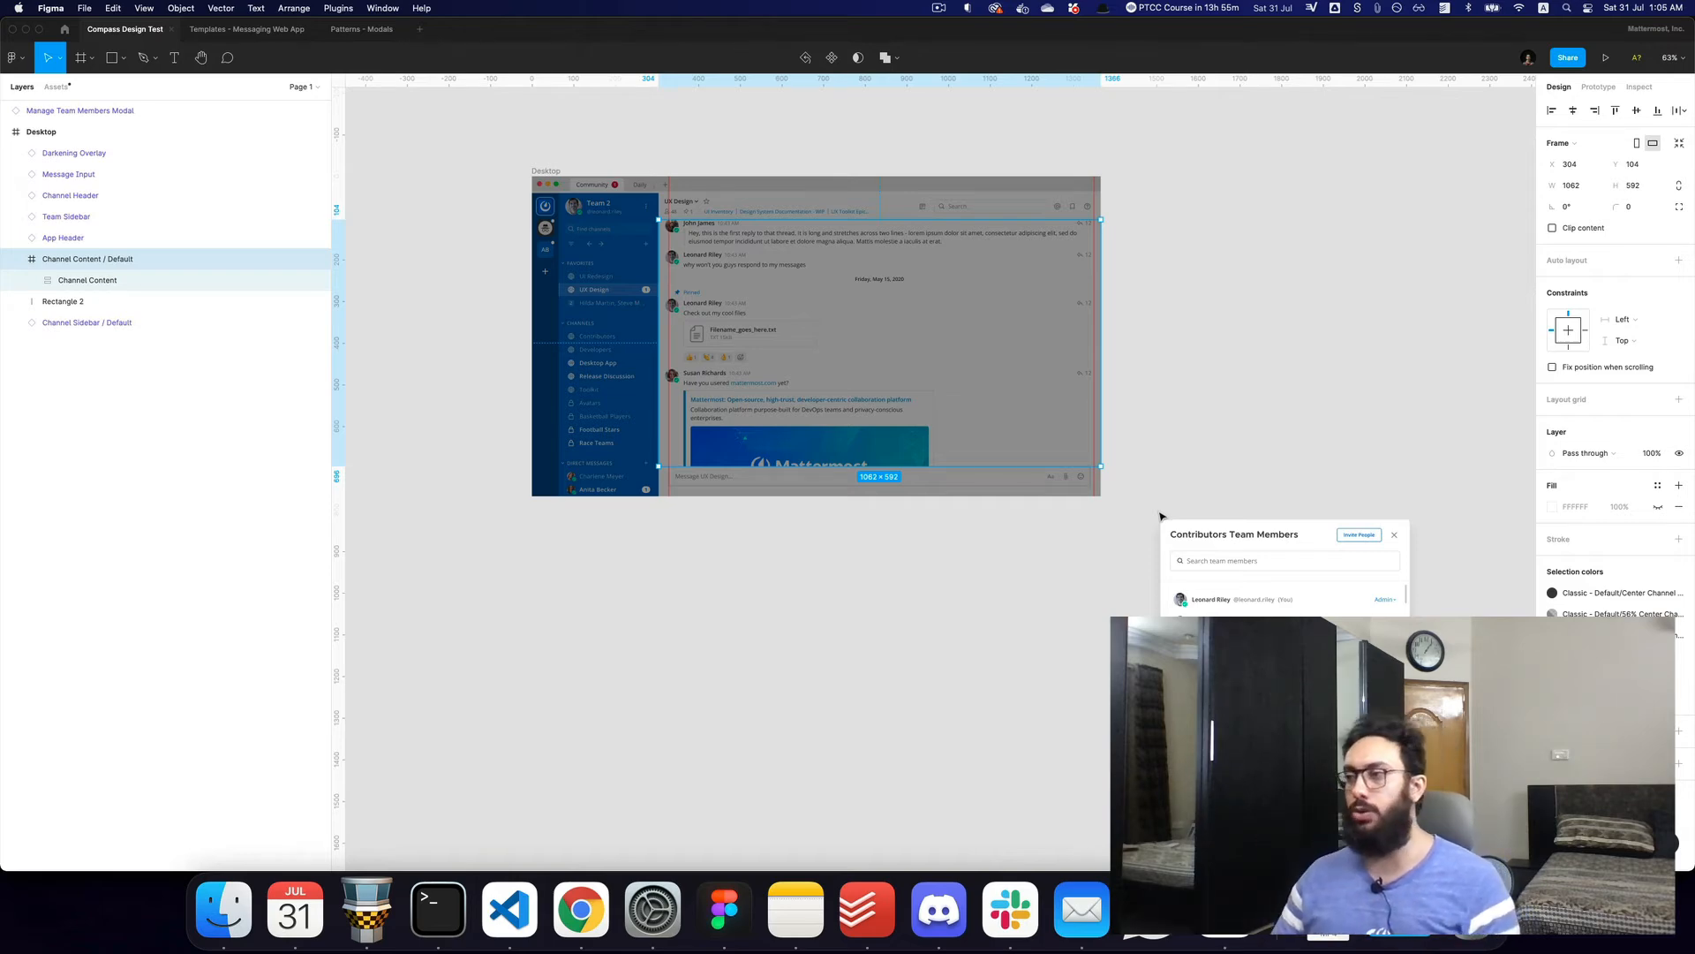
{"action": "left_click", "coordinate": [1115, 439]}
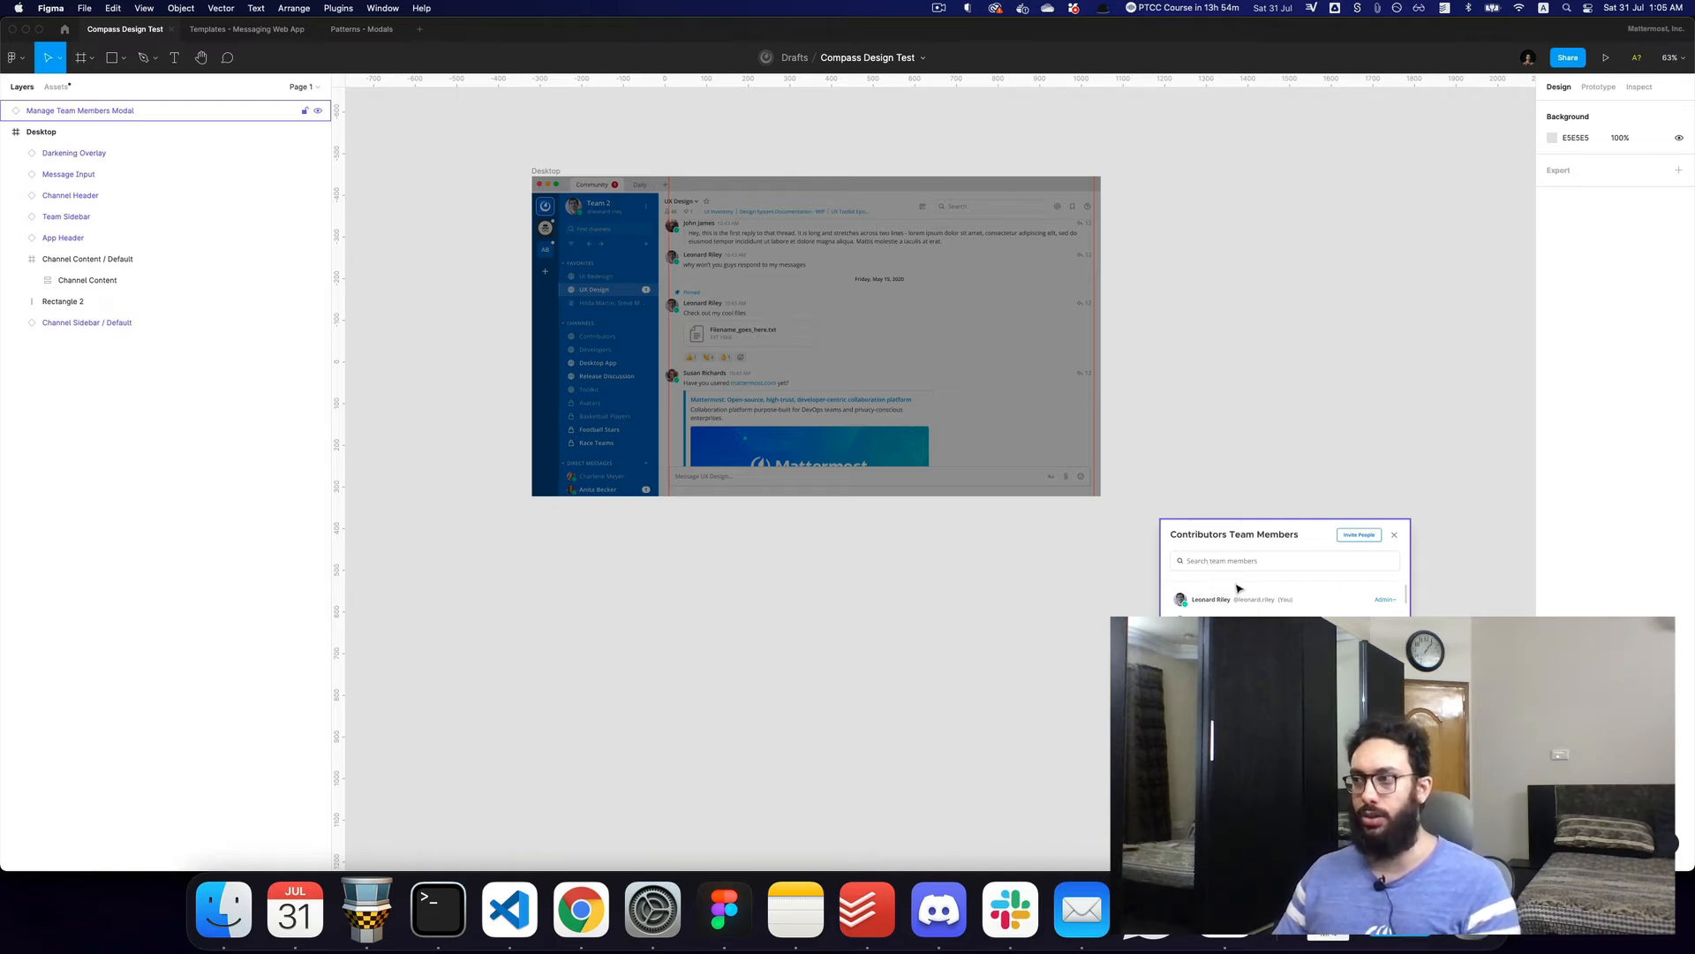
Center the Manage Team Members Modal over the Desktop screen and nest its layer in the Desktop frame above the Darkening Overlay
{"action": "left_click_drag", "start_coordinate": [1239, 588], "coordinate": [770, 277]}
{"action": "left_click_drag", "start_coordinate": [769, 272], "coordinate": [769, 272]}
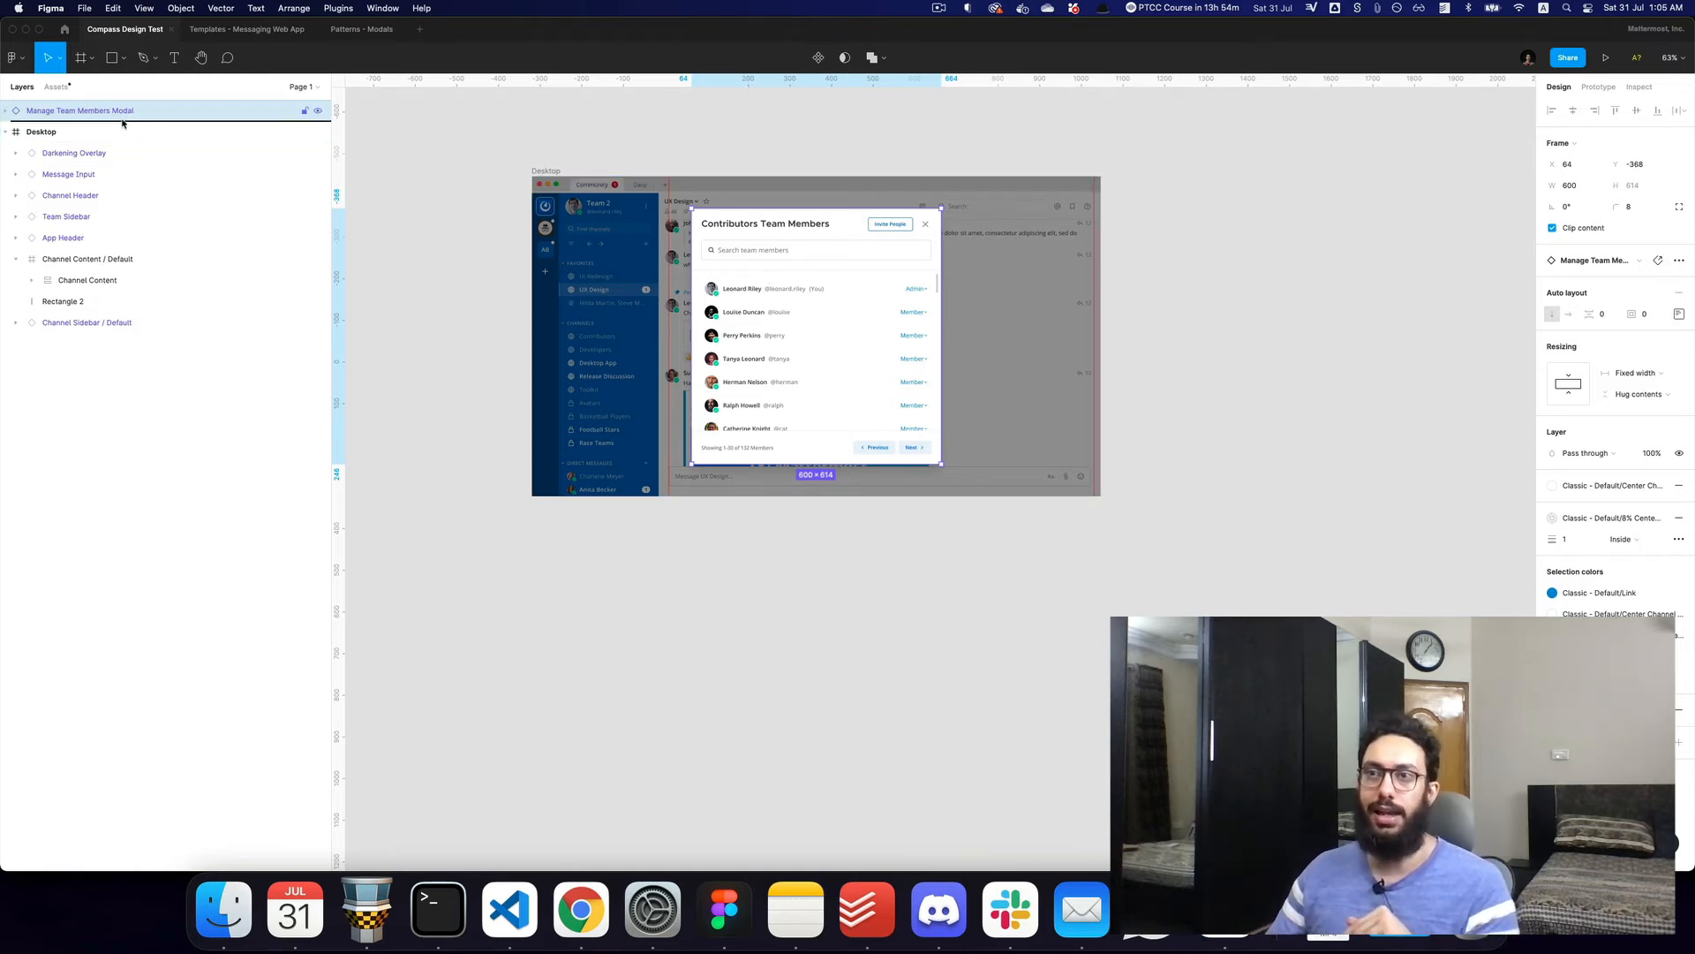
{"action": "left_click_drag", "start_coordinate": [129, 144], "coordinate": [128, 141]}
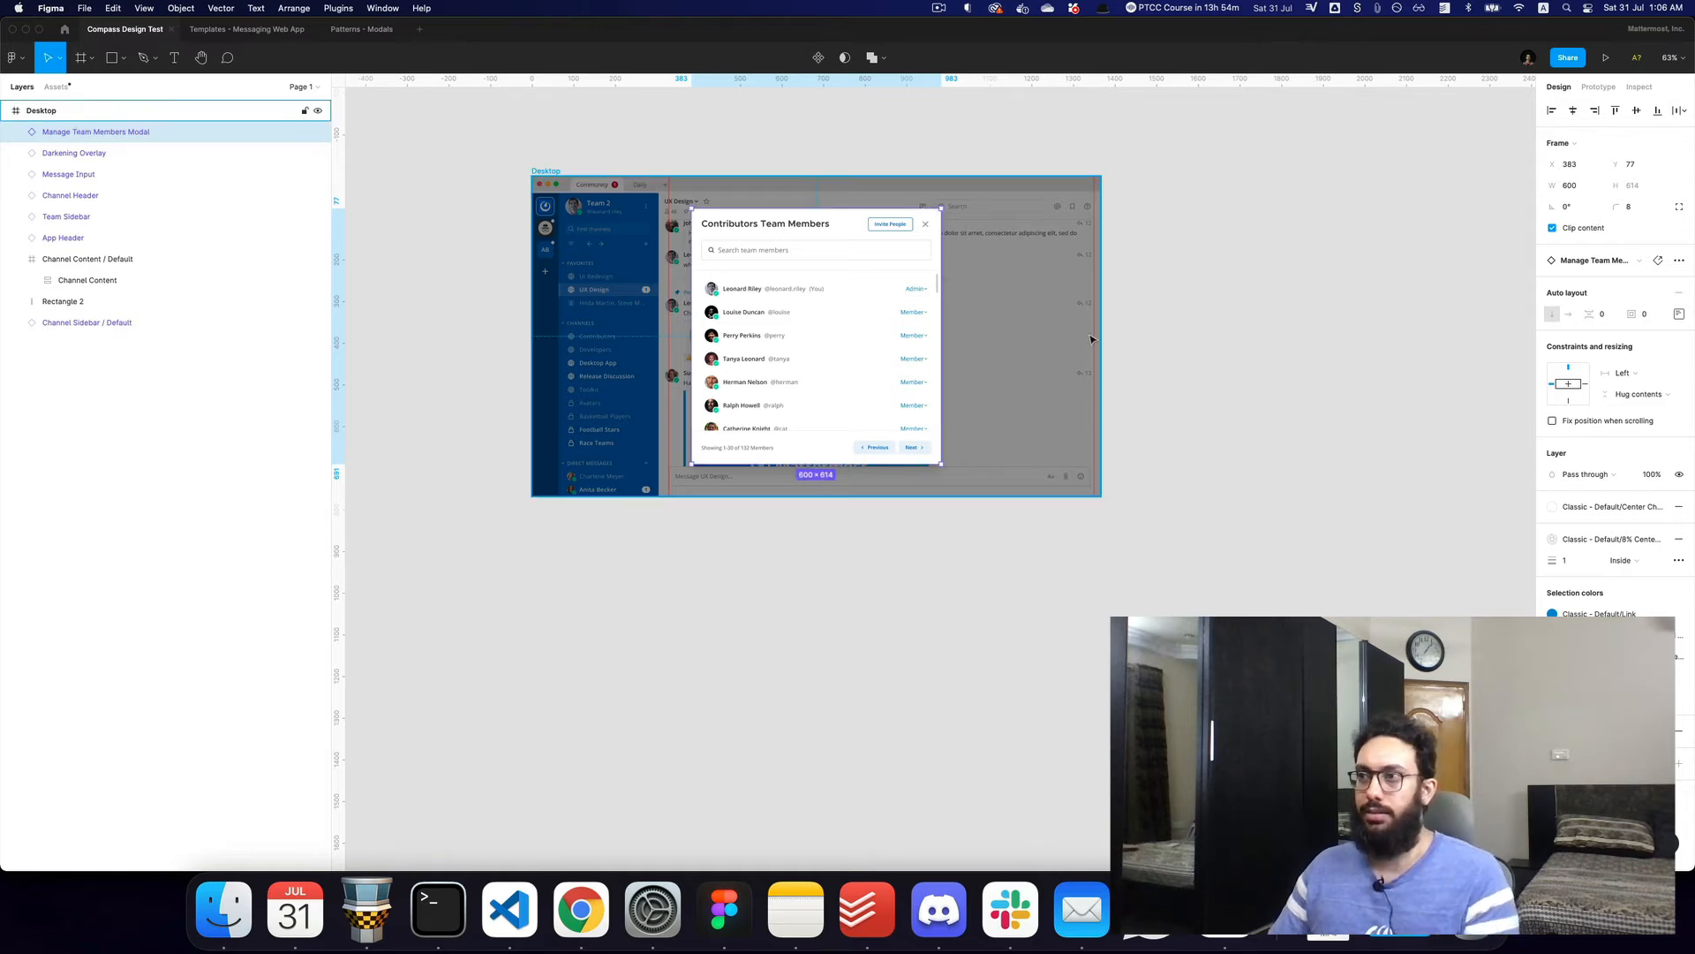
{"action": "key", "text": "alt+h"}
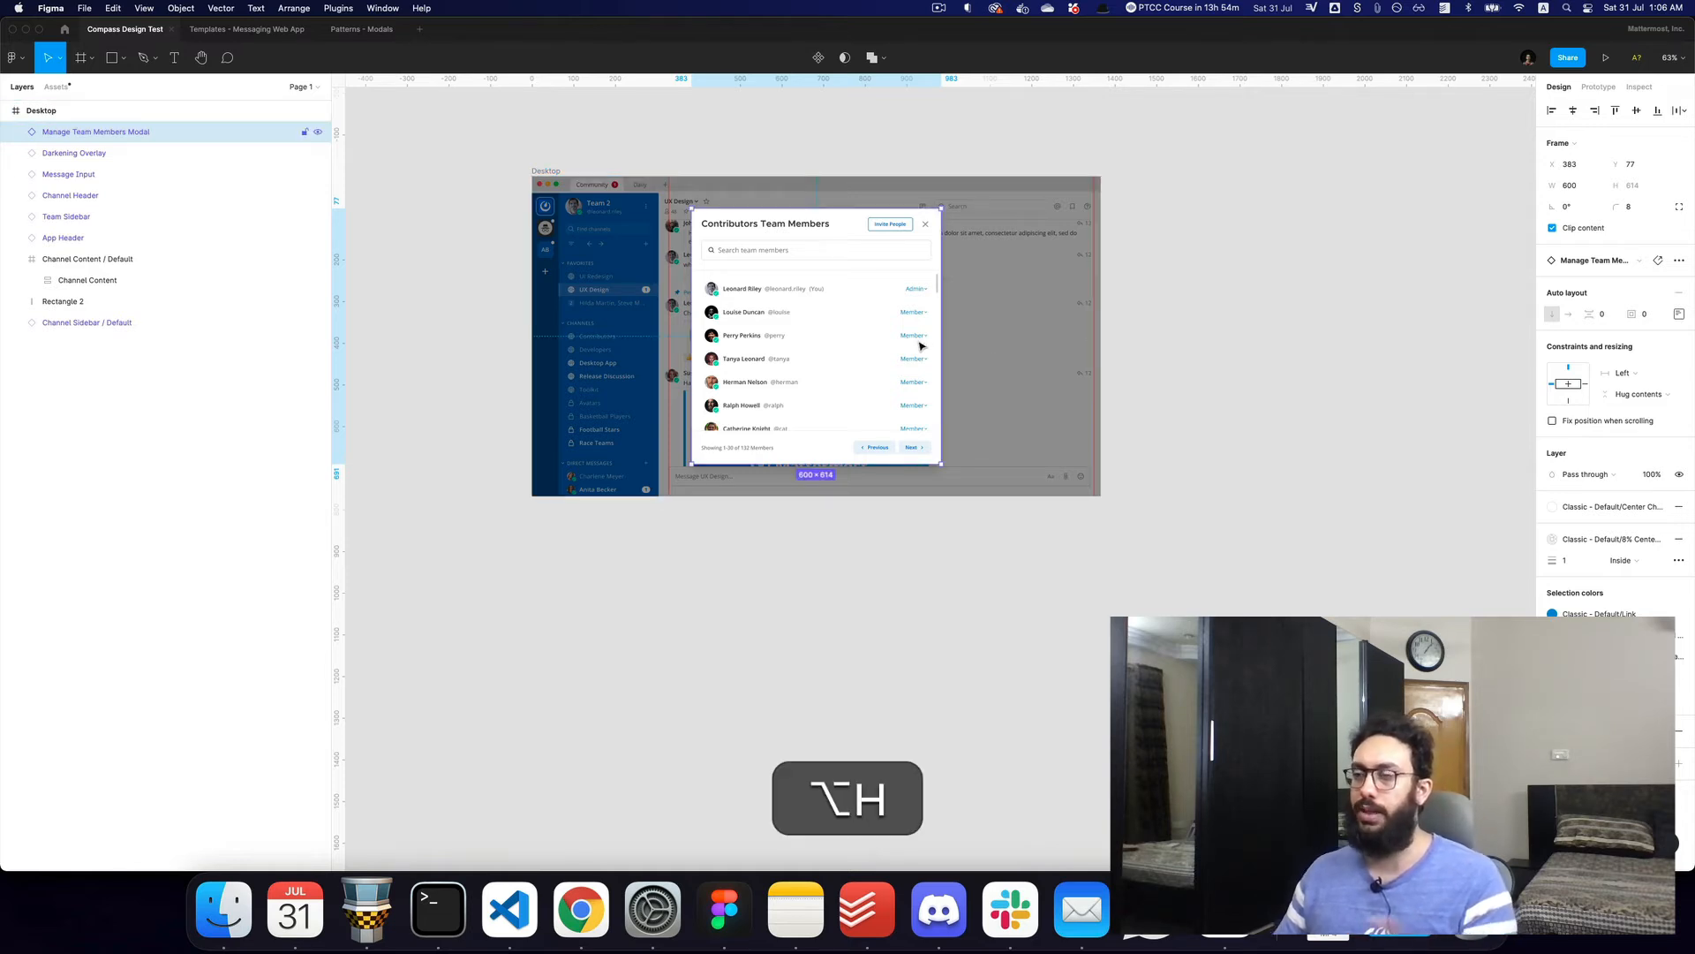
Replace the modal's "Contributors Team Members" title with "asdsad"
{"action": "key", "text": "z"}
{"action": "left_click", "coordinate": [807, 204]}
{"action": "left_click", "coordinate": [748, 243], "text": "super"}
{"action": "key", "text": "super+z"}
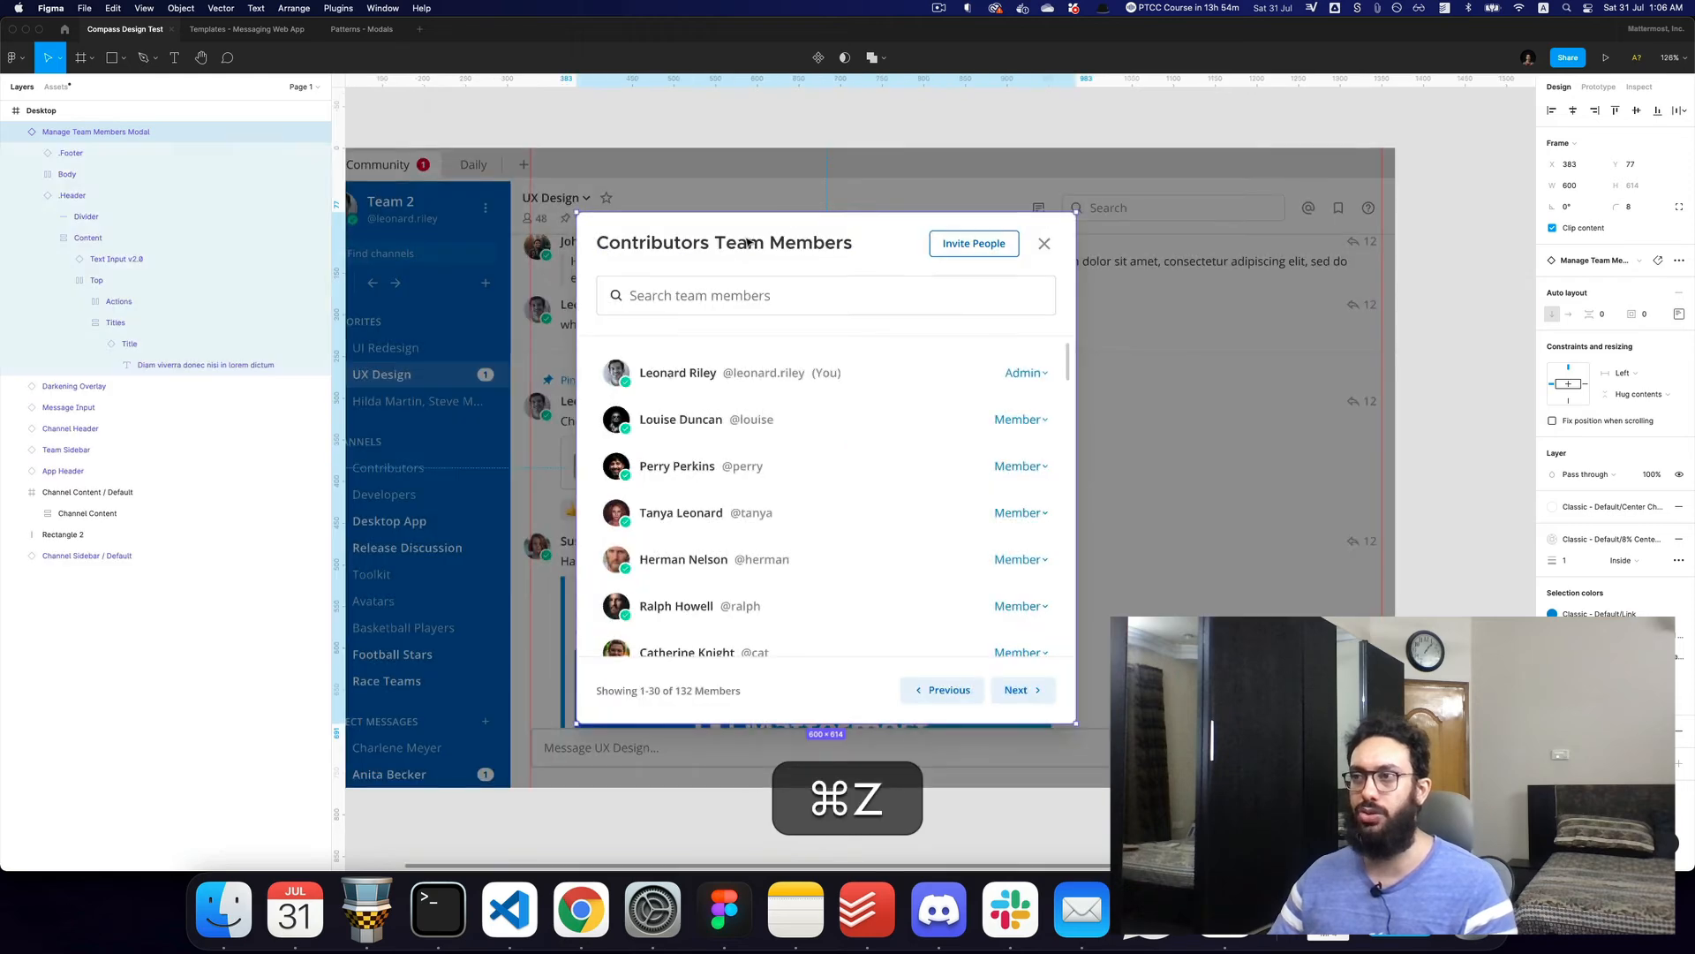
{"action": "double_click", "coordinate": [748, 242]}
{"action": "key", "text": "super+a"}
{"action": "type", "text": "asdsad"}
{"action": "key", "text": "Escape"}
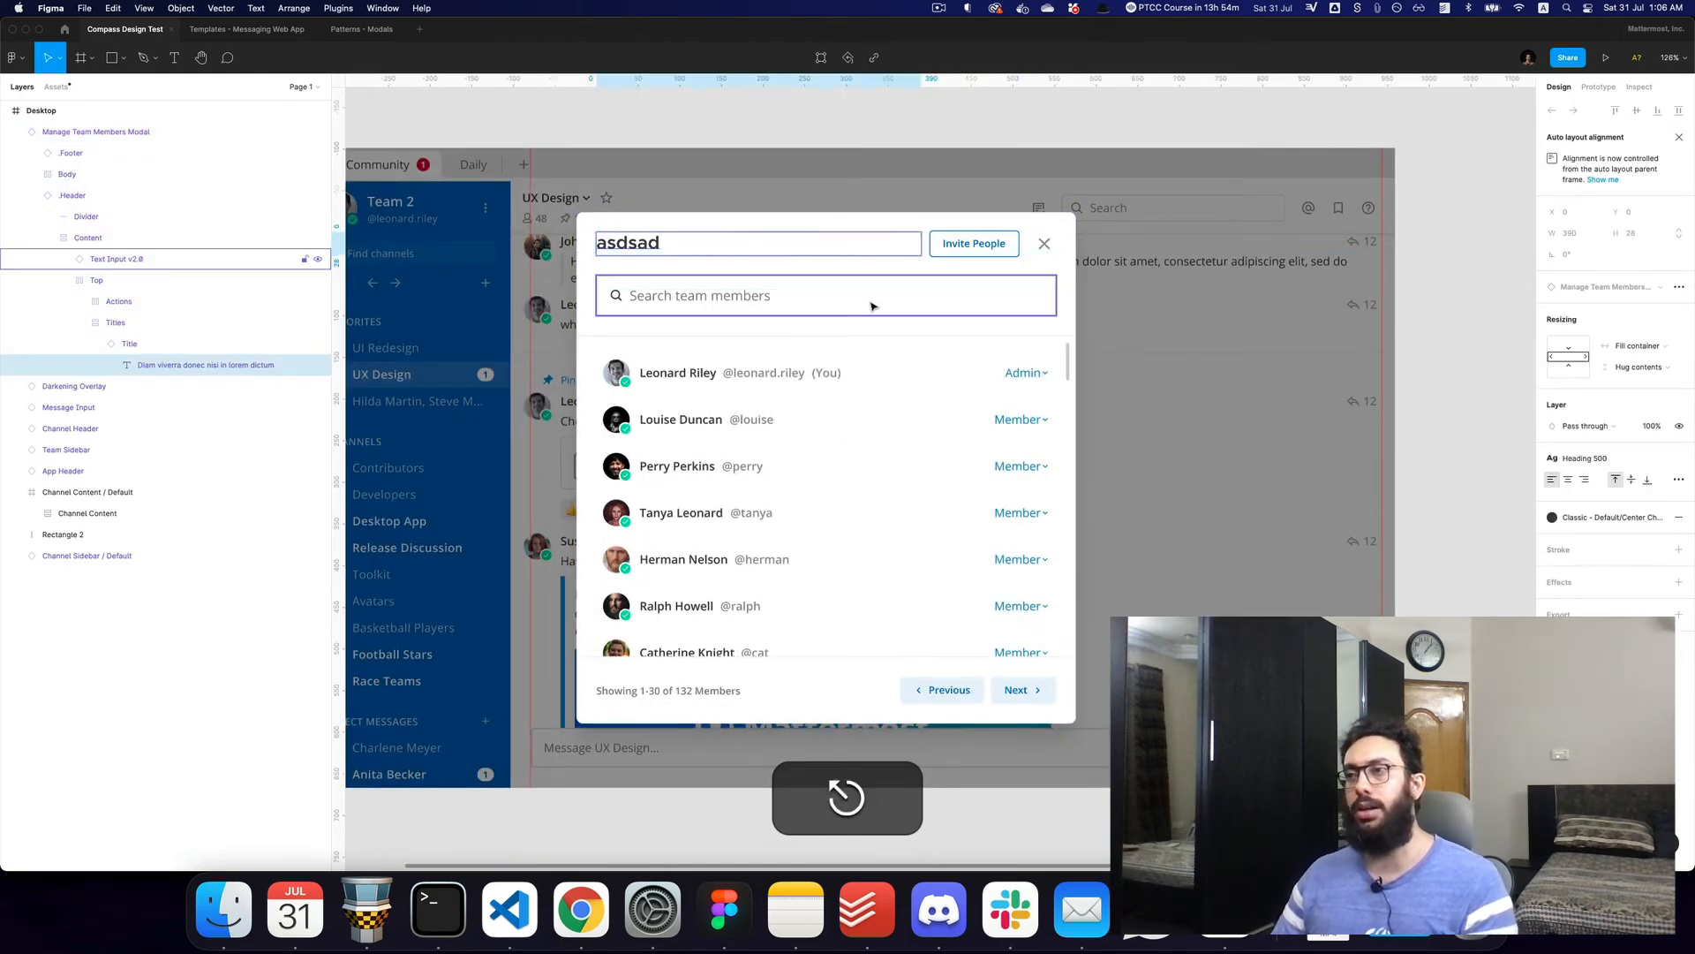
{"action": "left_click", "coordinate": [1065, 293]}
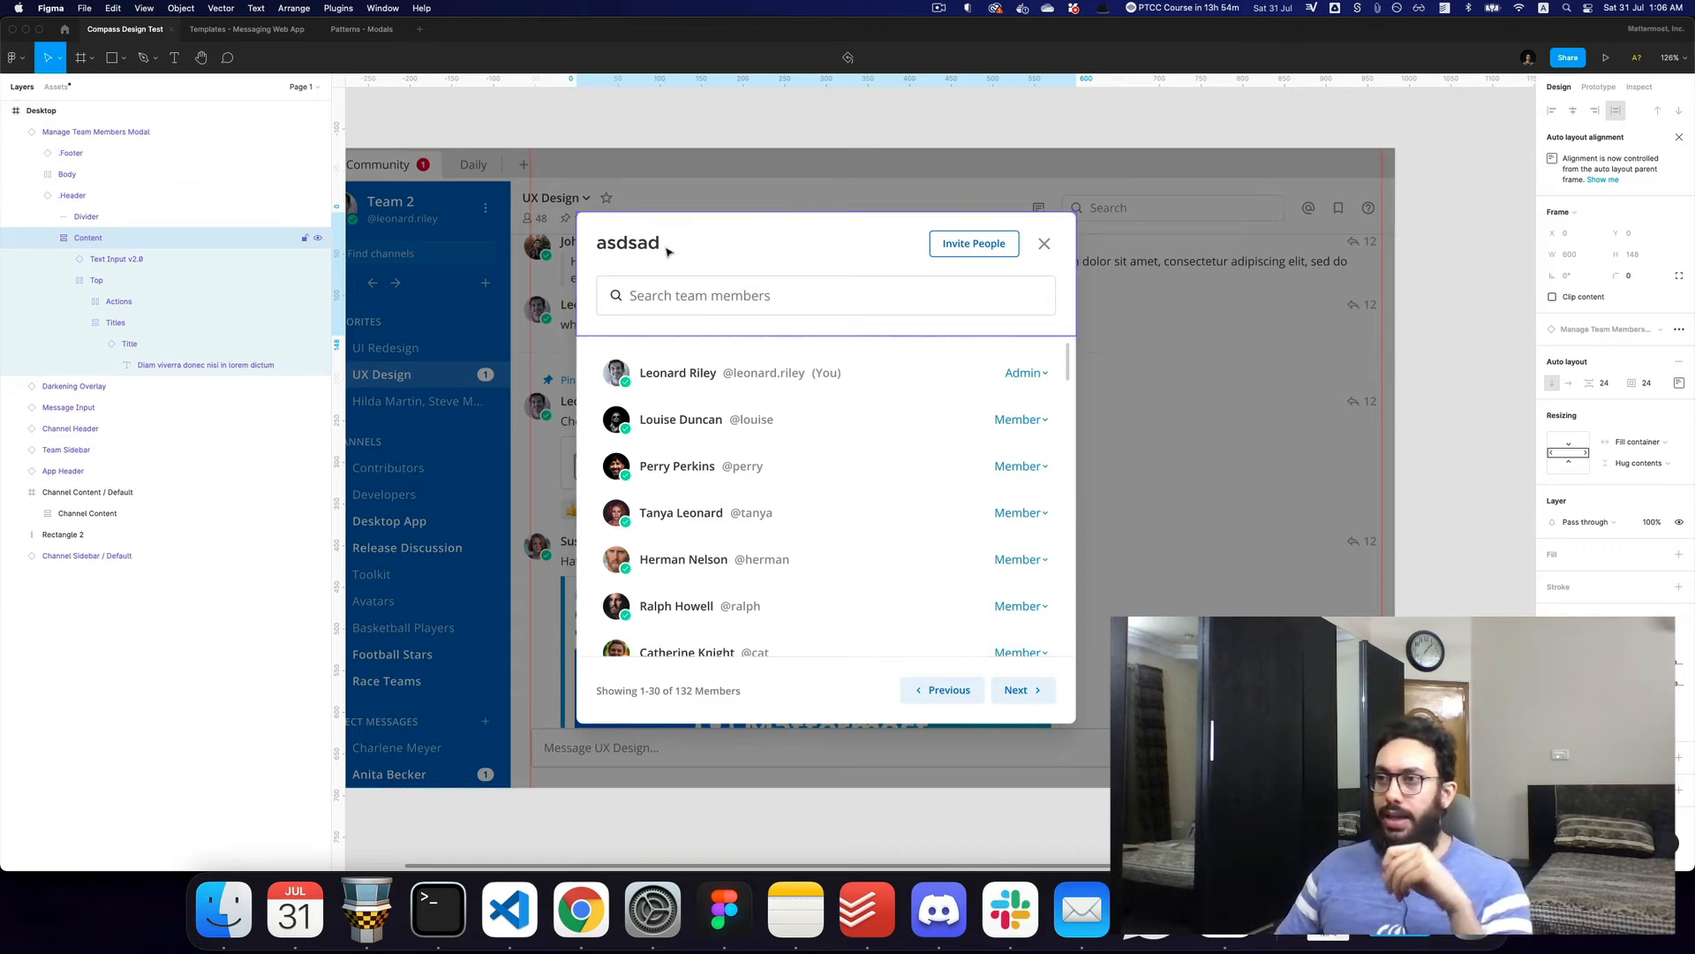
Try Primary emphasis and the Destructive option on the modal's Invite People button, and undo both changes
{"action": "left_click", "coordinate": [996, 244], "text": "super"}
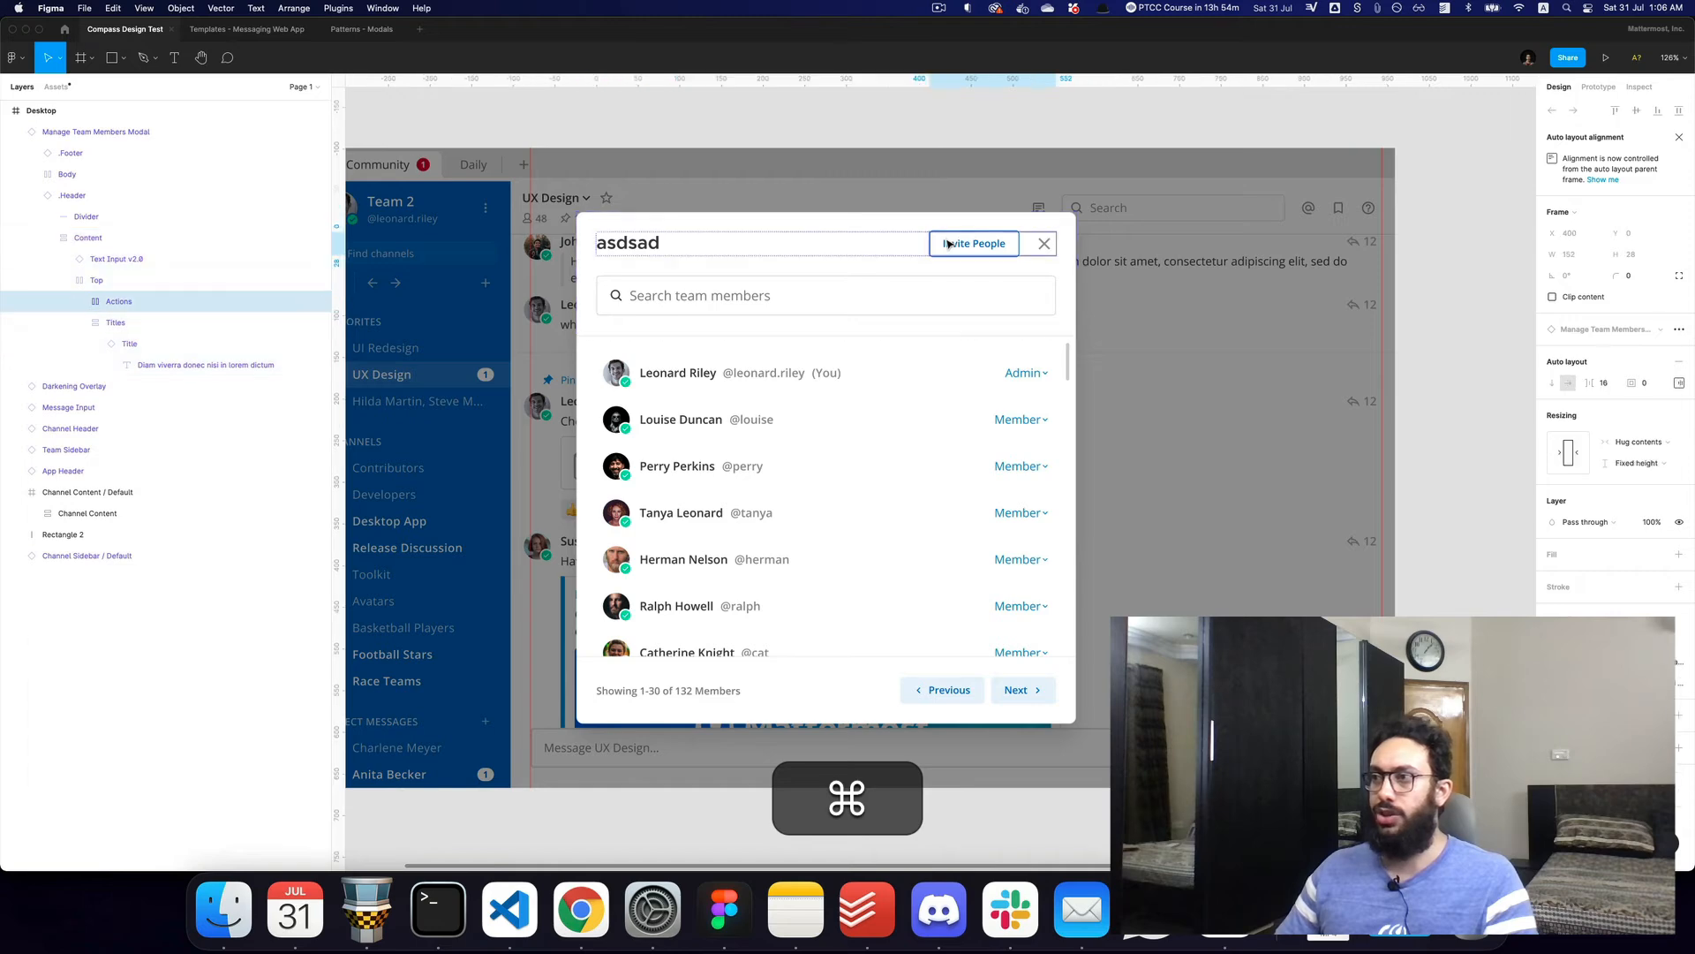
{"action": "double_click", "coordinate": [996, 245]}
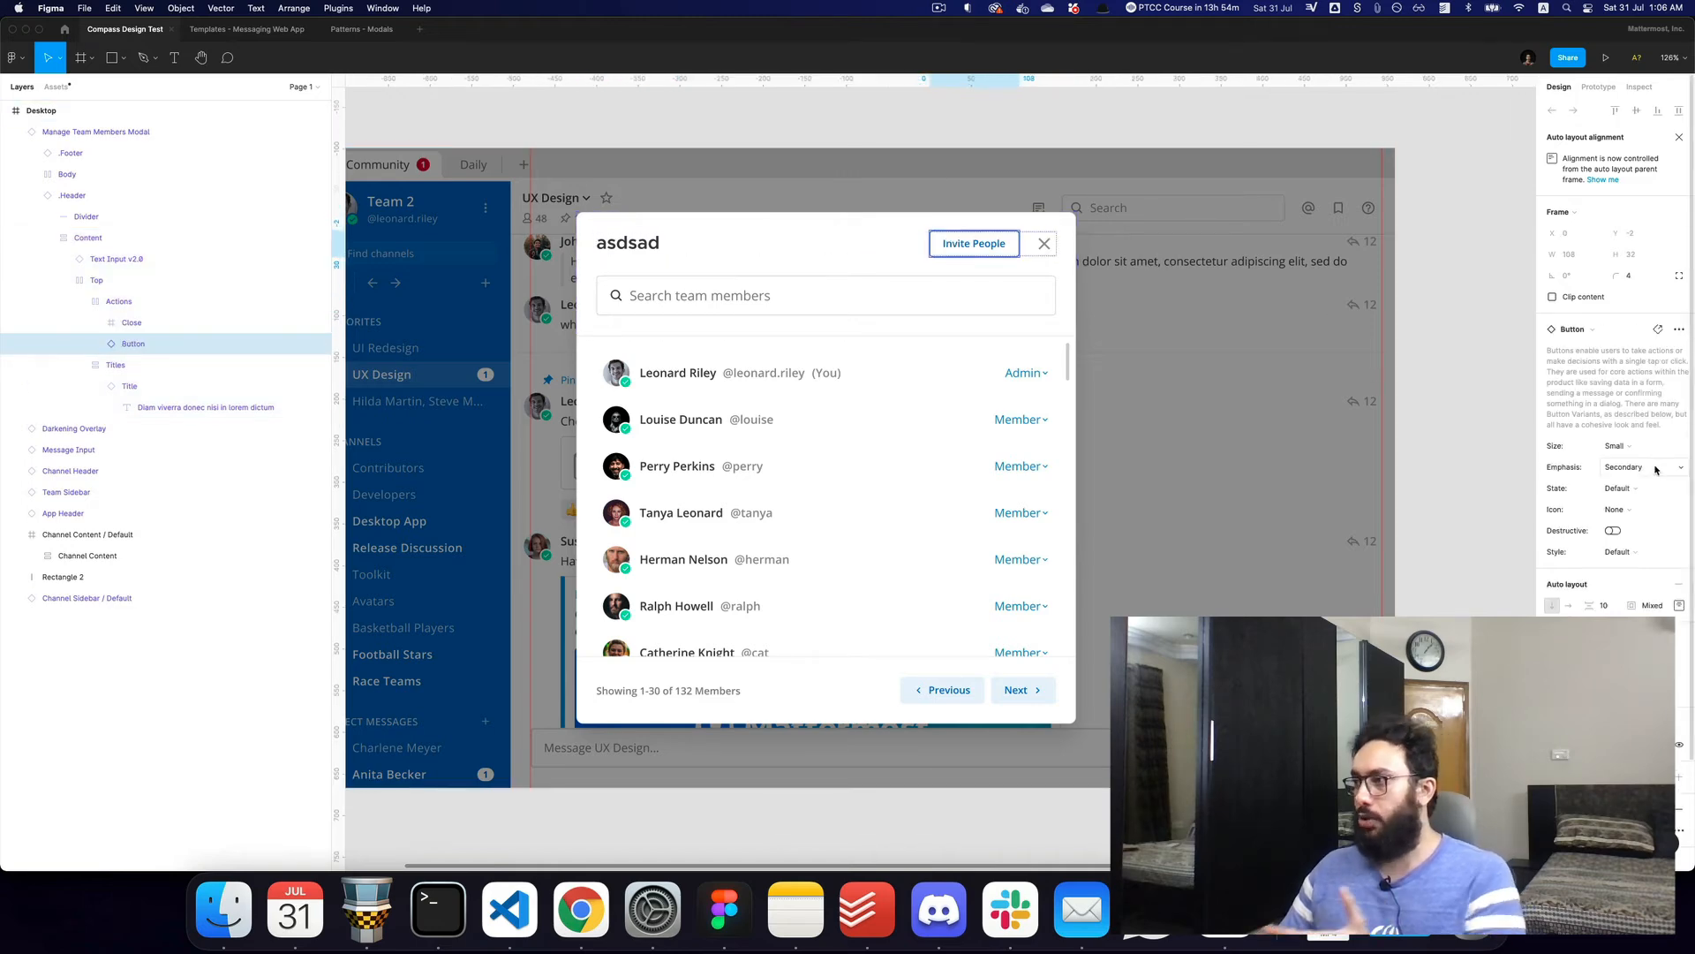
{"action": "left_click", "coordinate": [1611, 446]}
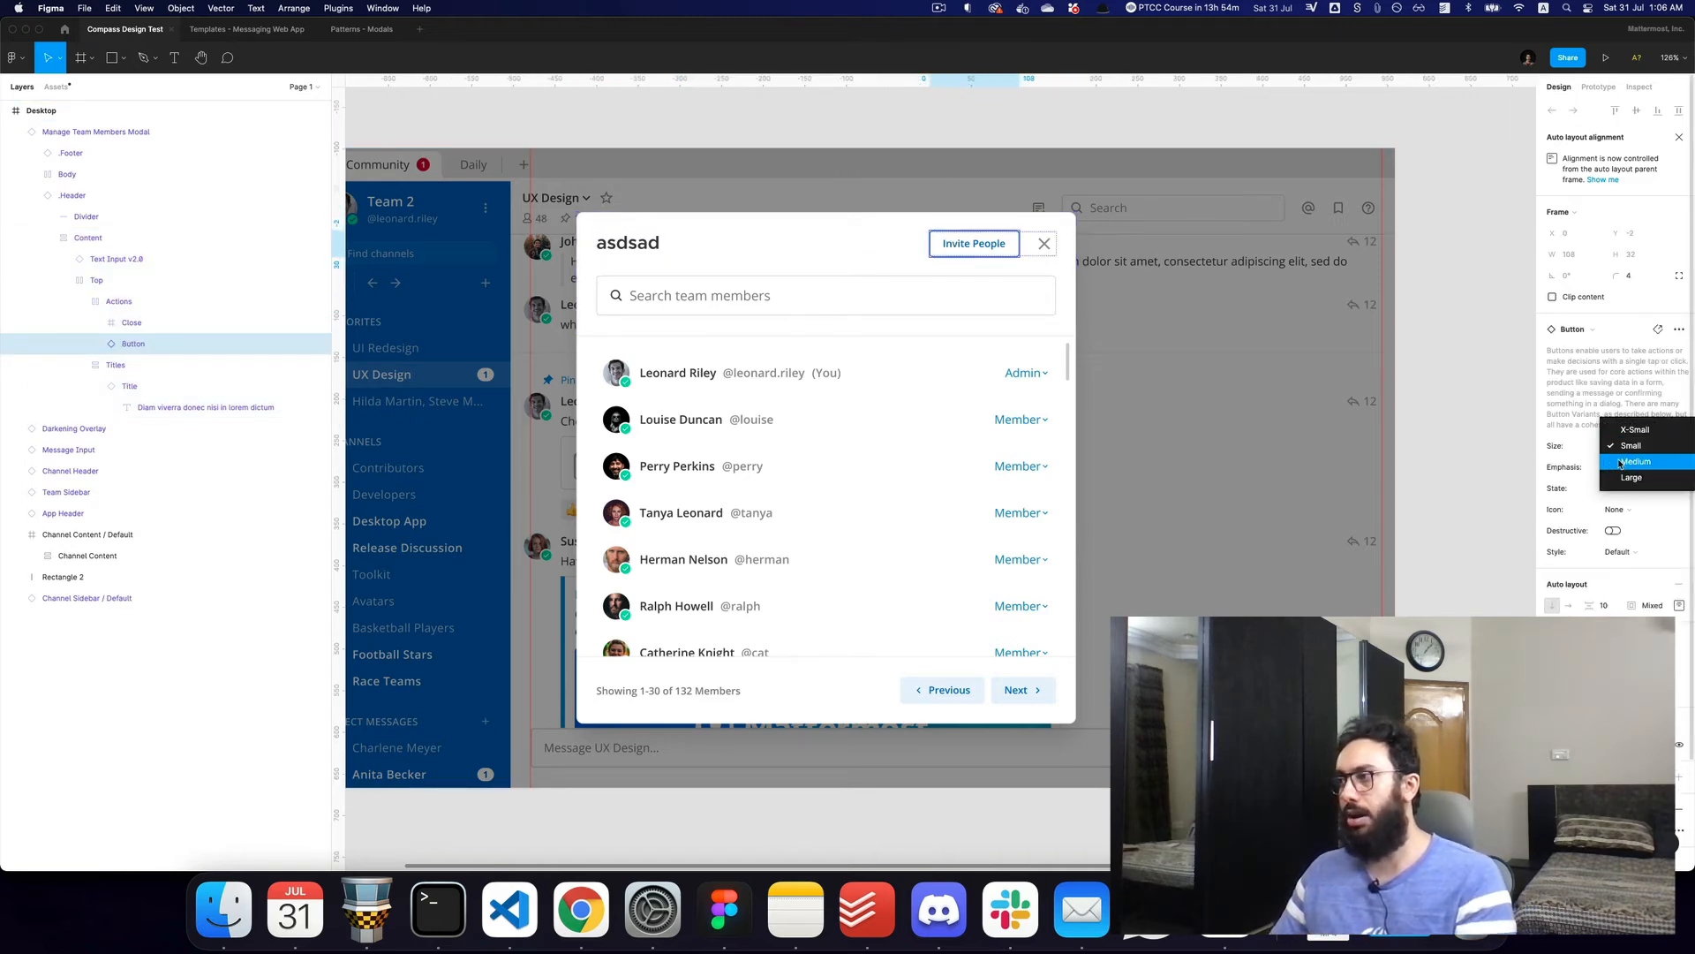
{"action": "key", "text": "Escape"}
{"action": "left_click", "coordinate": [1628, 469]}
{"action": "left_click", "coordinate": [1634, 451]}
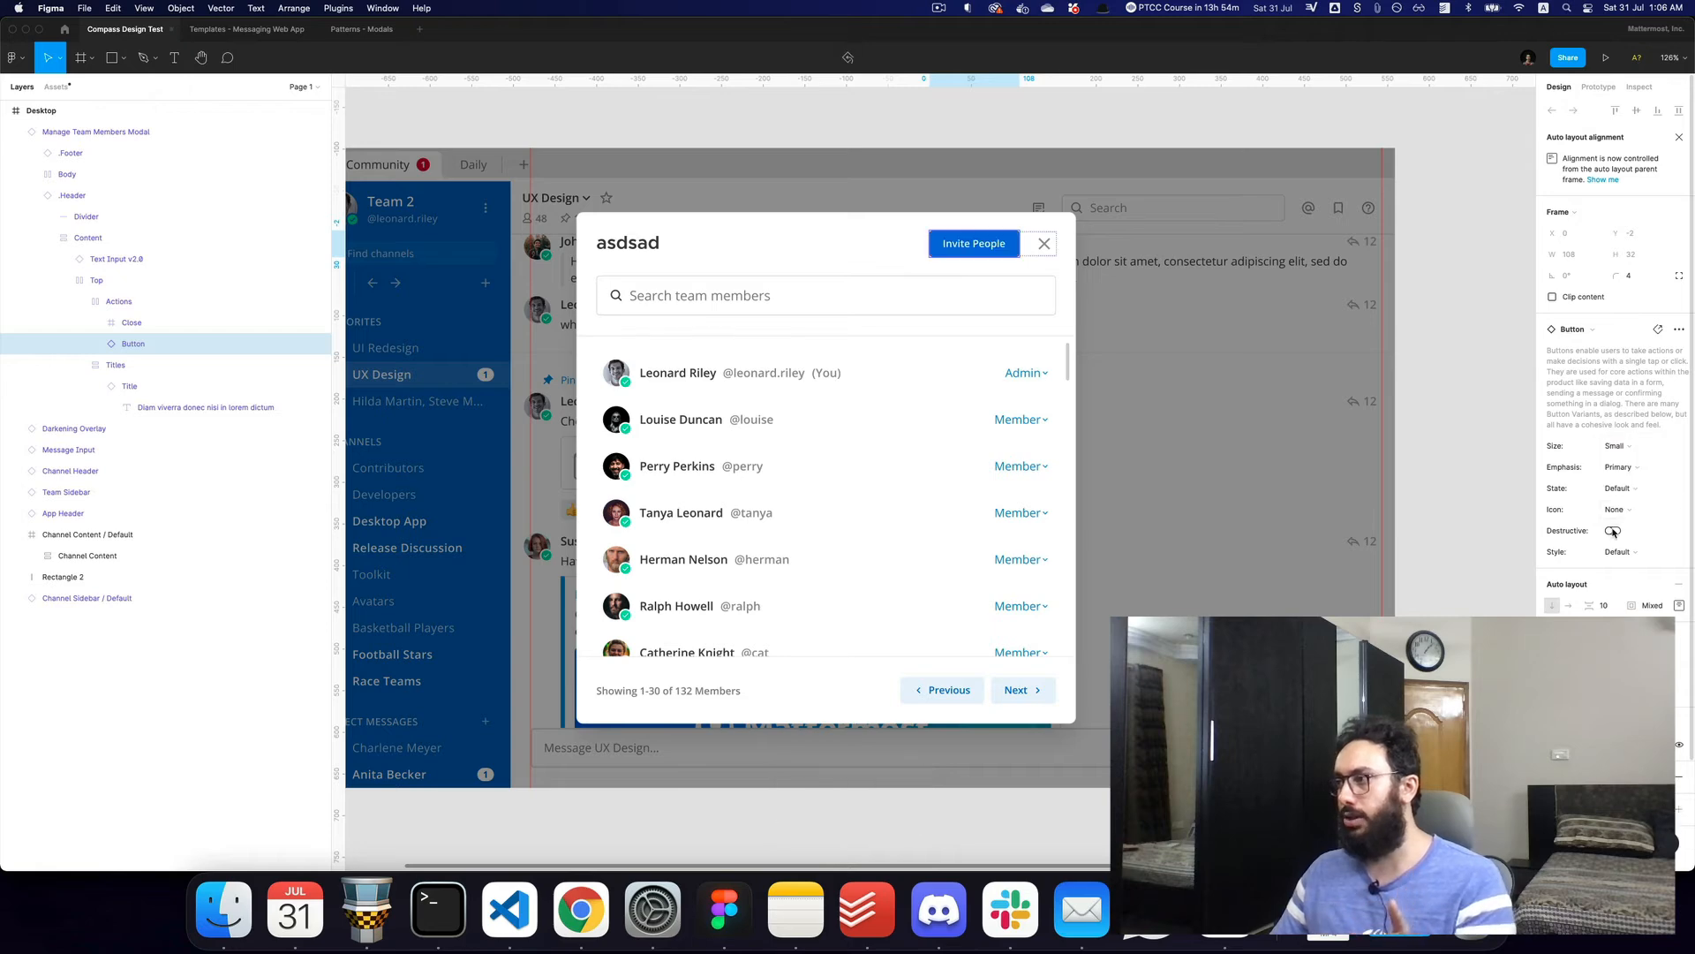
{"action": "left_click", "coordinate": [1613, 531]}
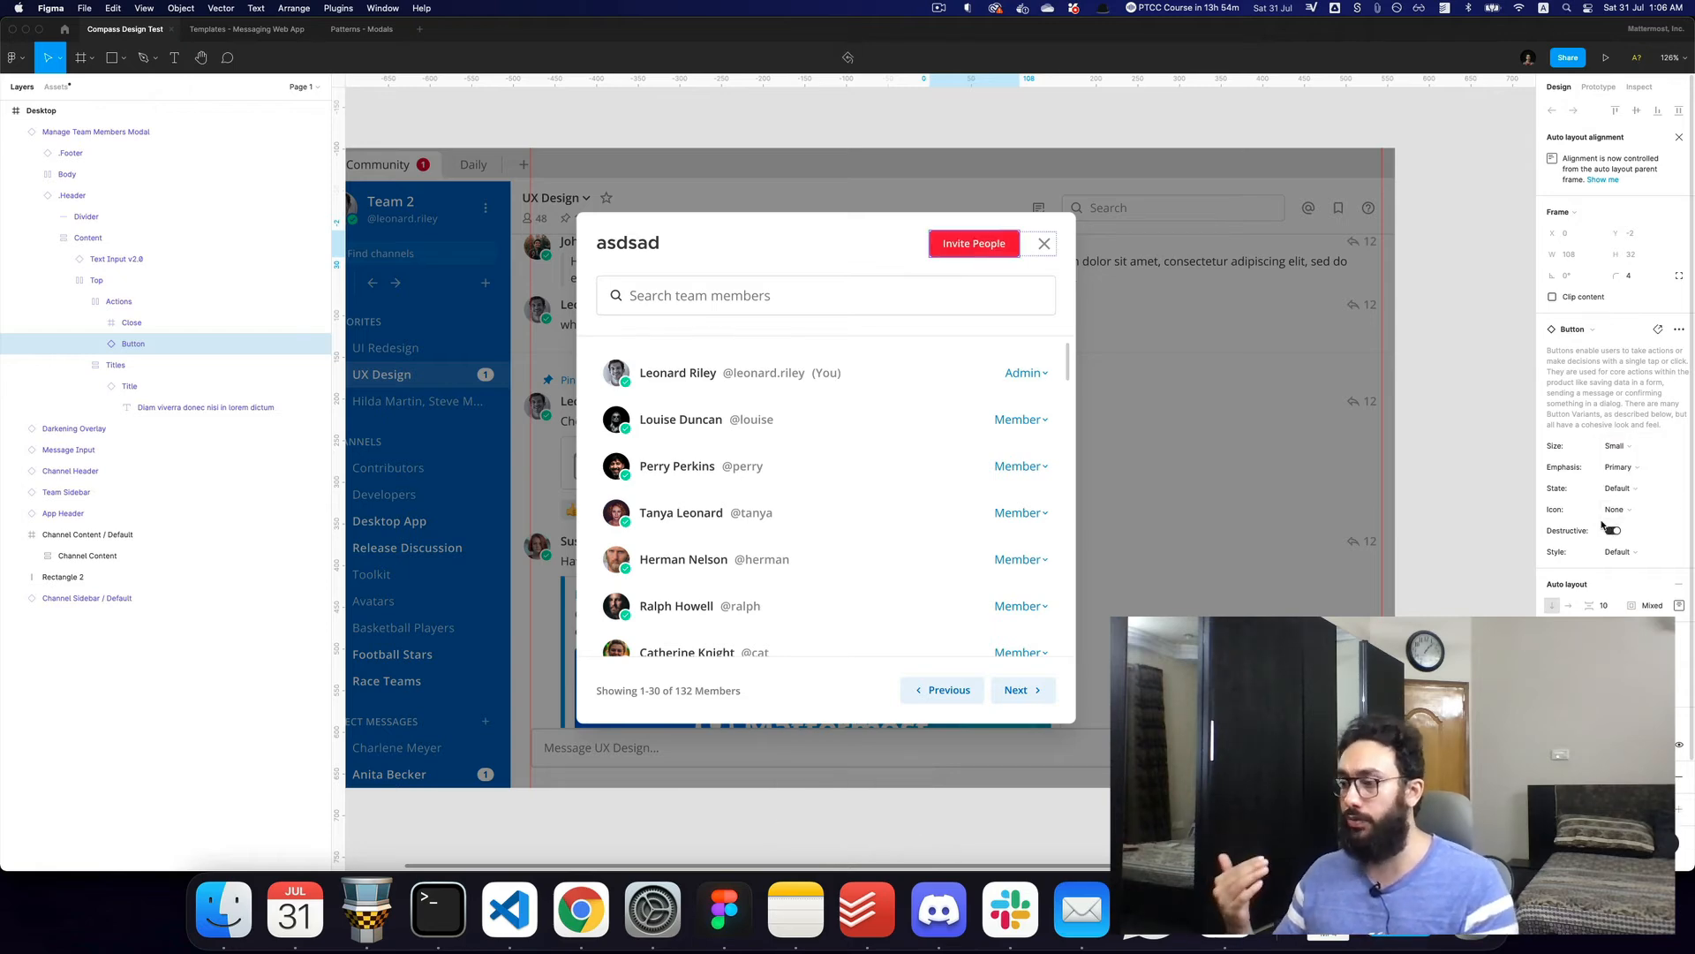
{"action": "key", "text": "super+z"}
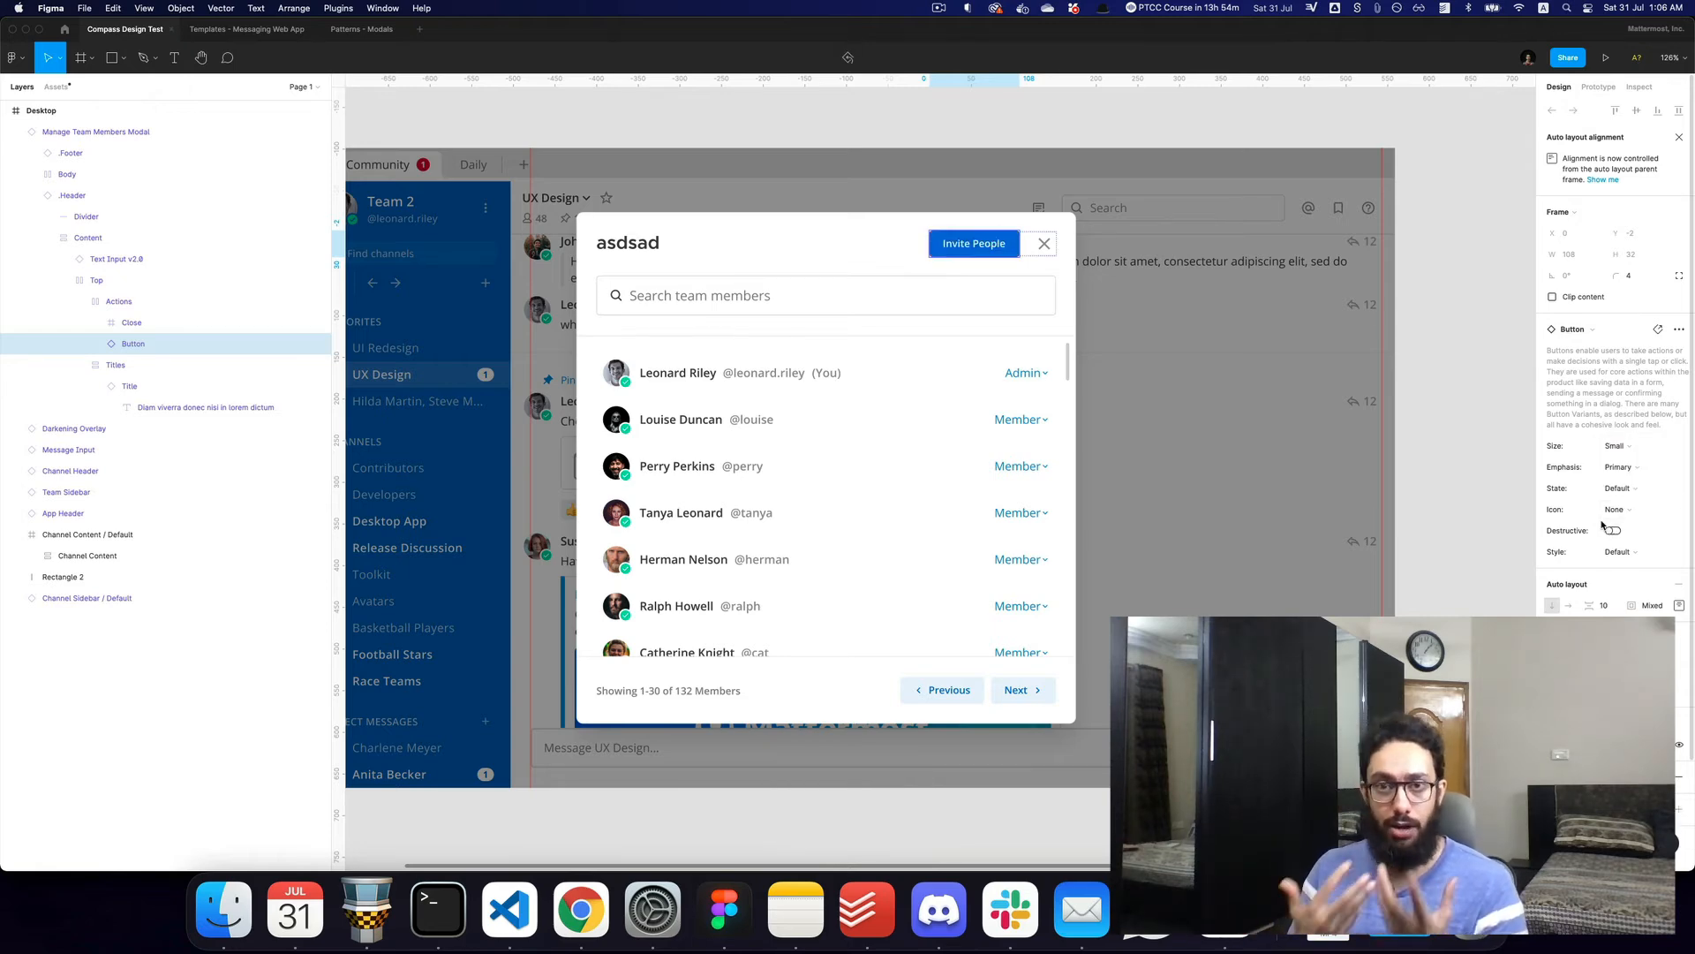
{"action": "key", "text": "super+z"}
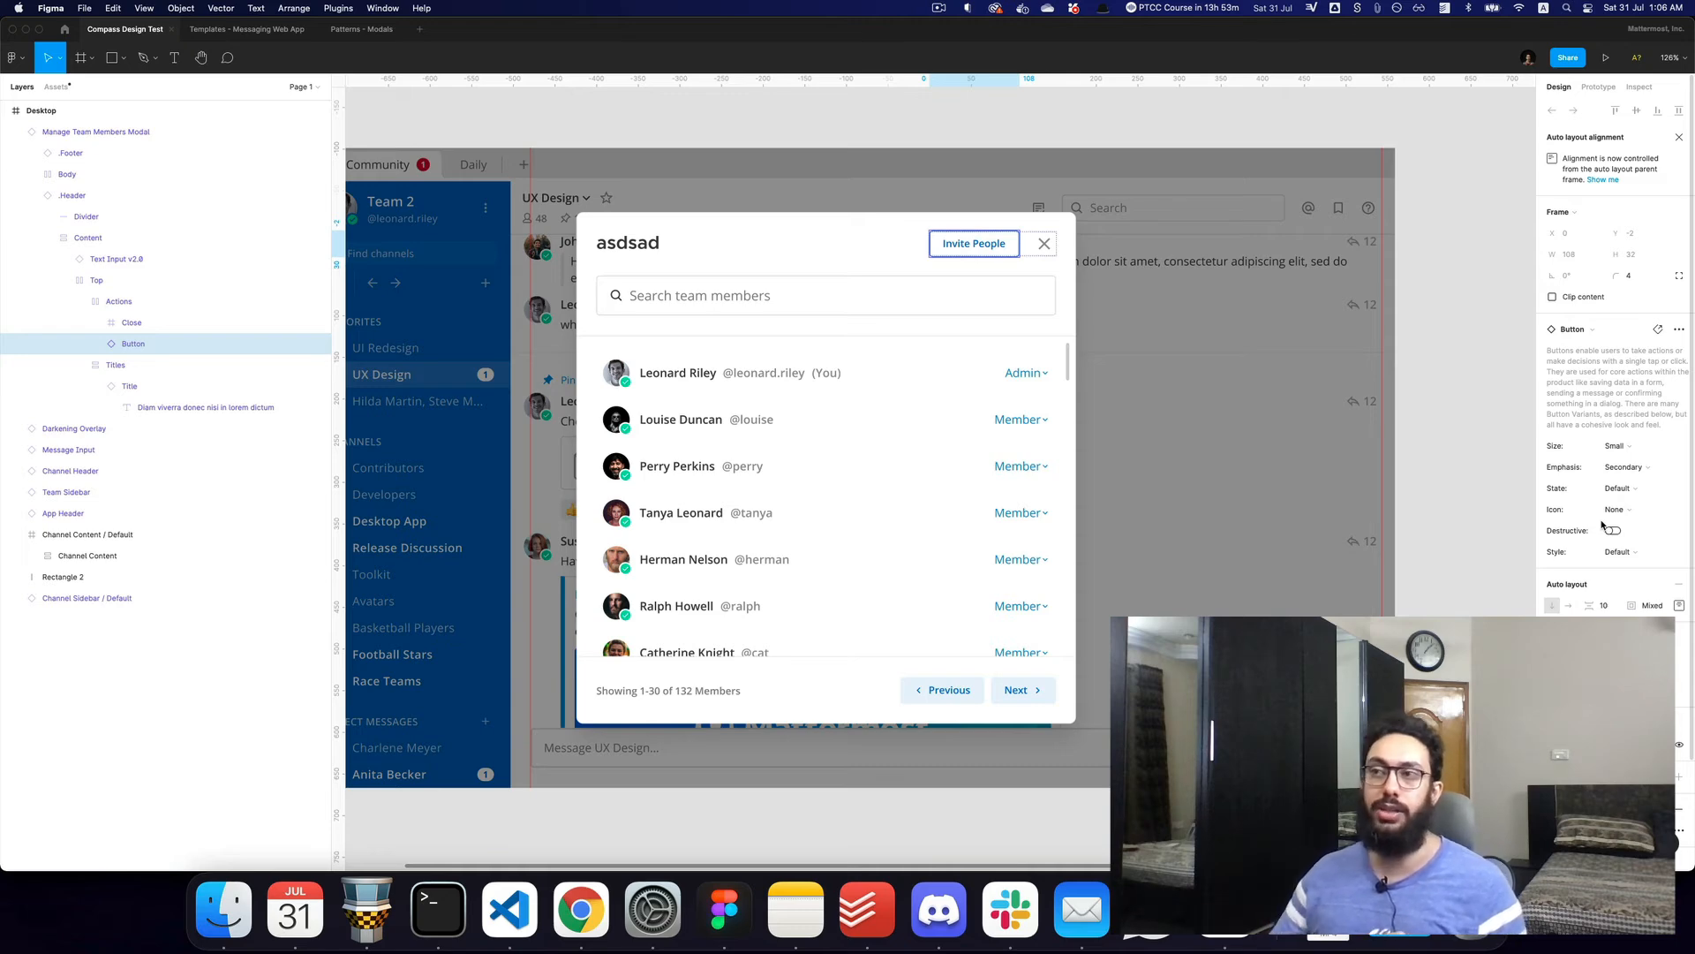
Try detaching the Manage Team Members Modal instance twice, undoing it each time
{"action": "left_click", "coordinate": [278, 131]}
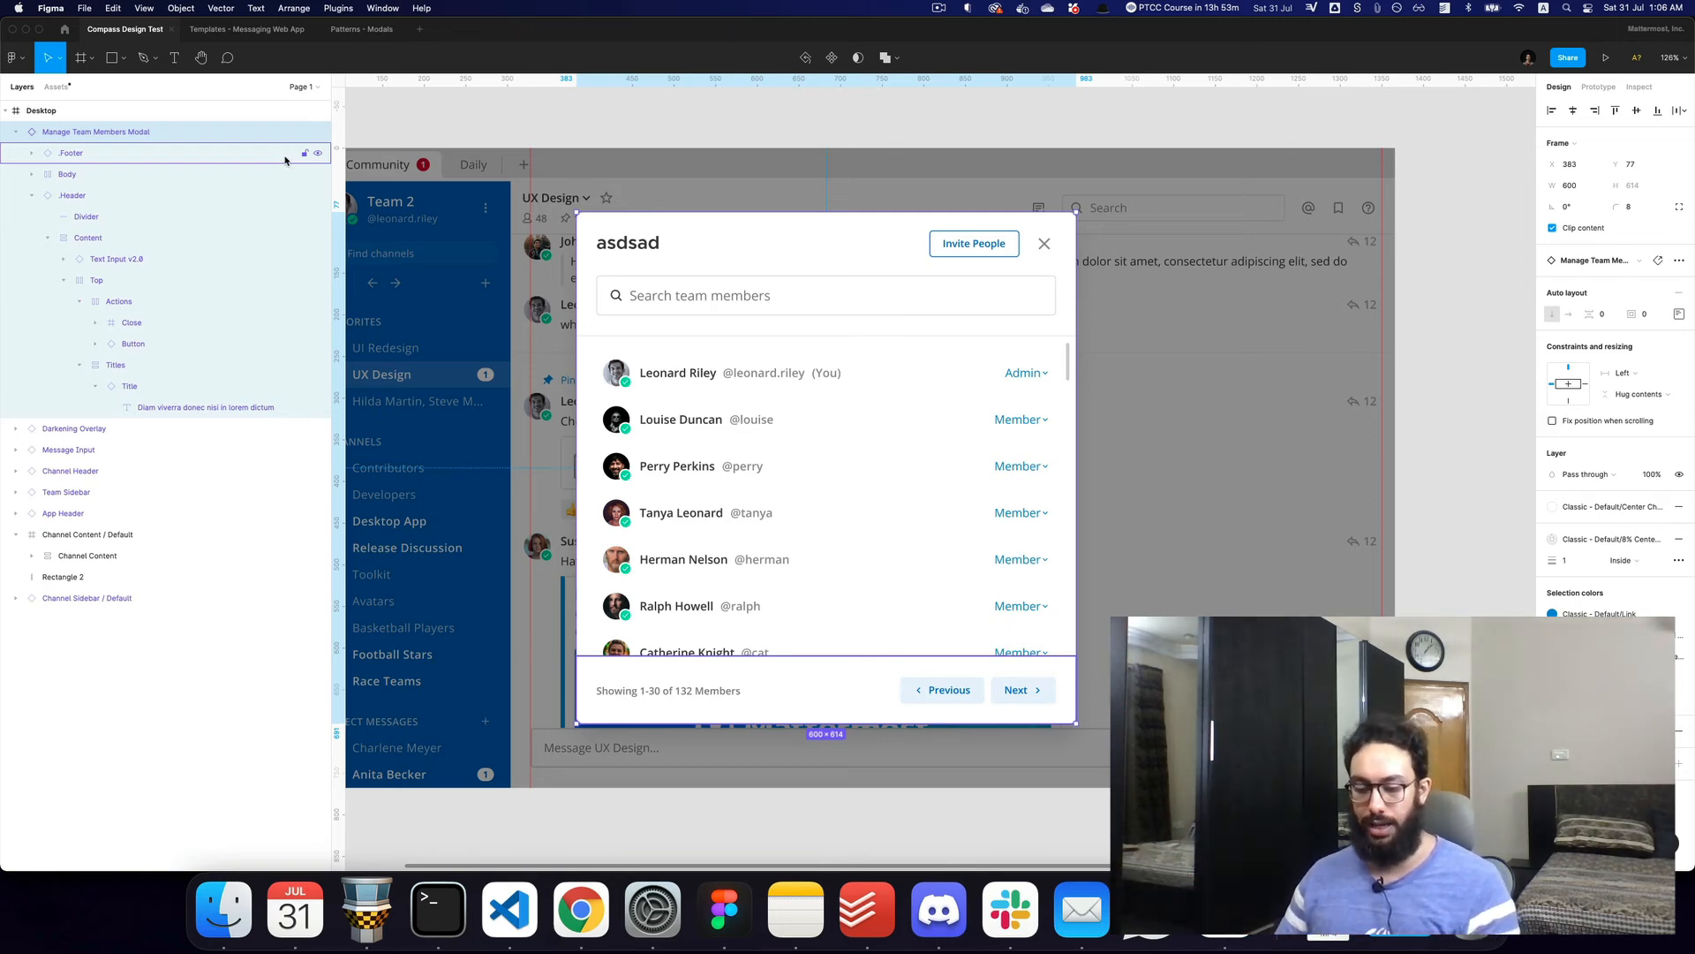
{"action": "key", "text": "super+alt+b"}
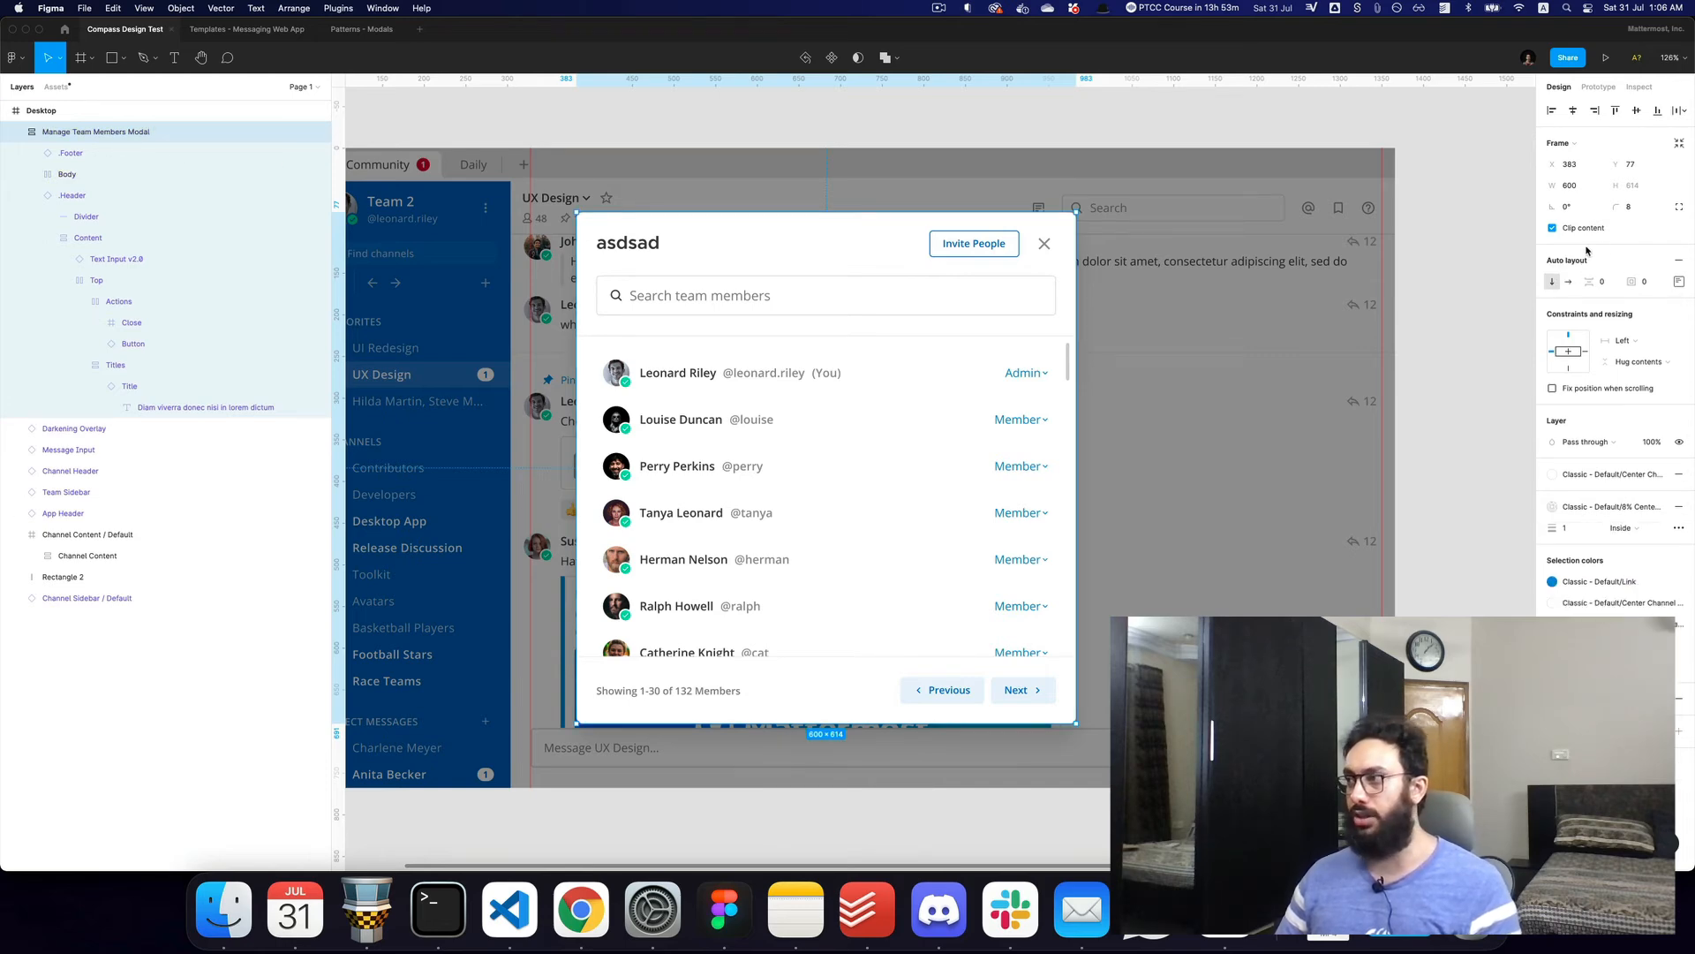
{"action": "key", "text": "super+z"}
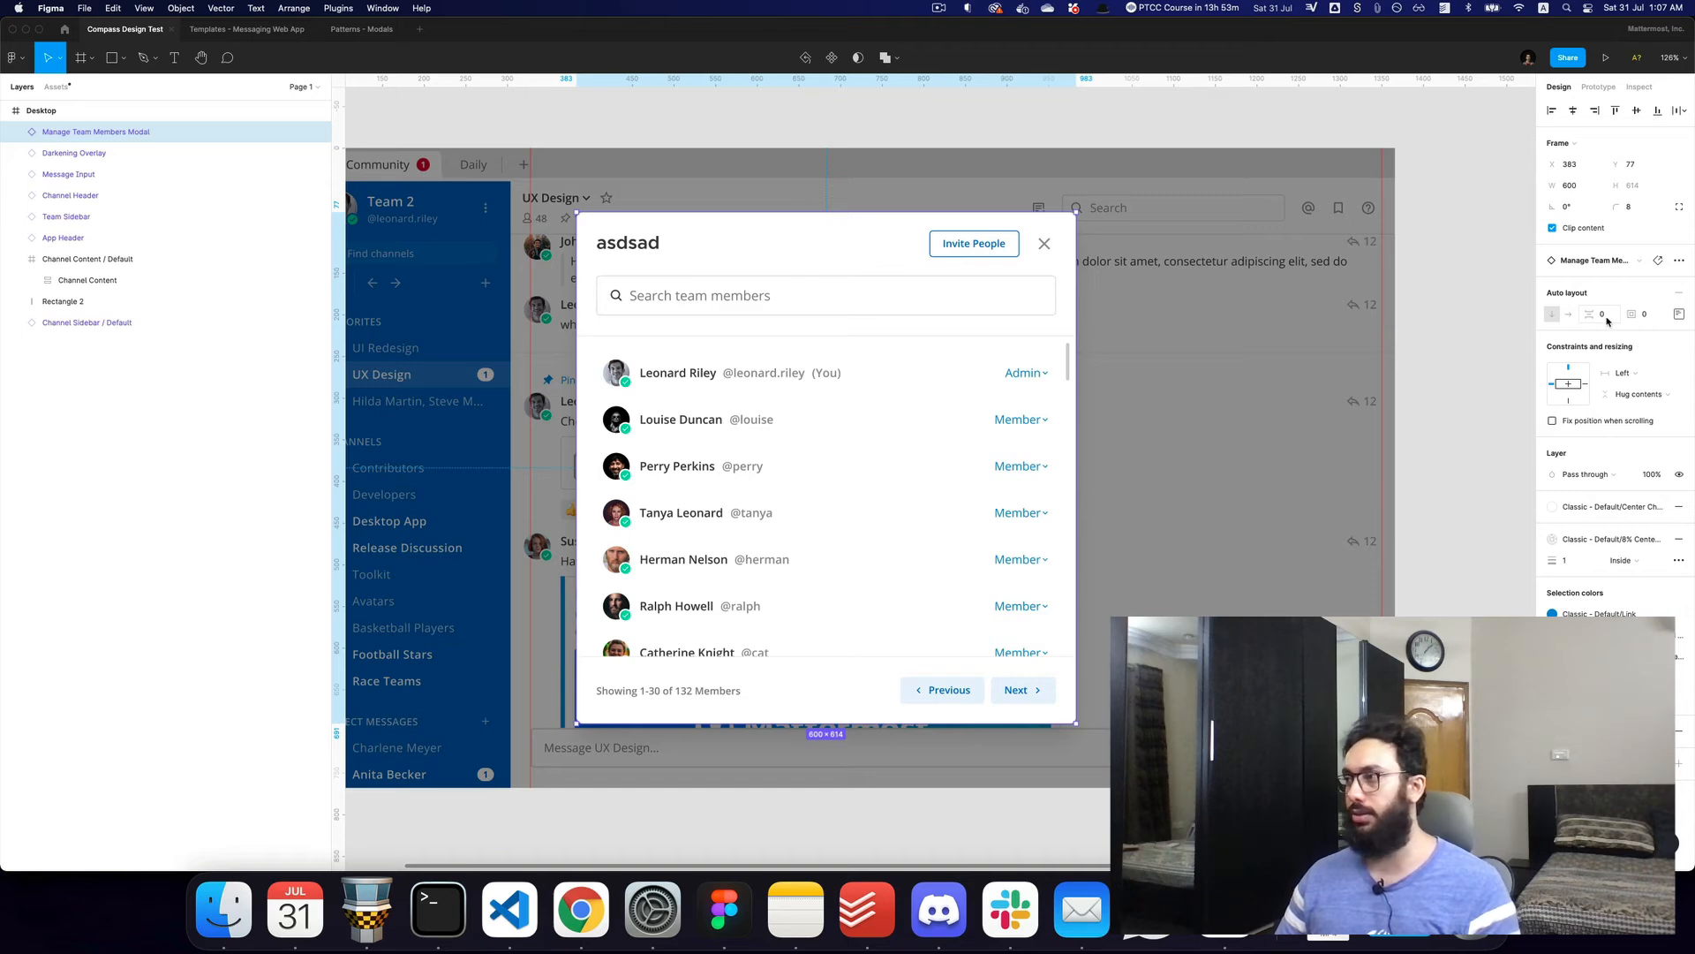
{"action": "key", "text": "alt+super+b"}
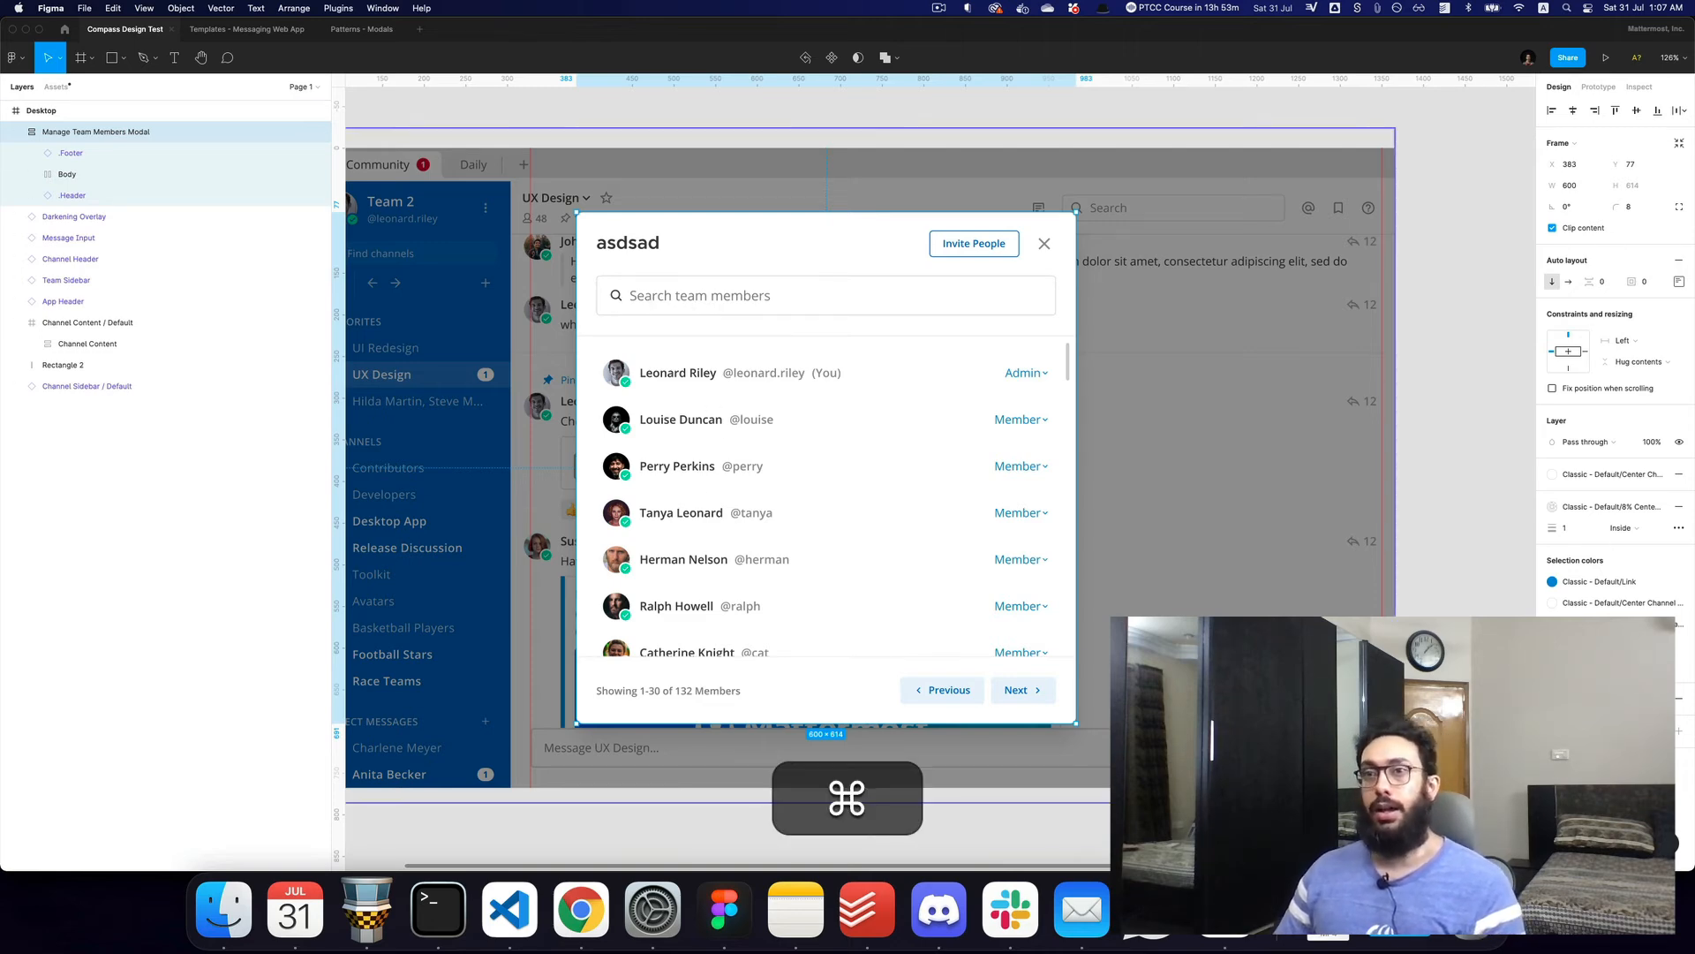
{"action": "key", "text": "ctrl+z"}
Expand the Manage Team Members Modal layer and detach the instance from its main component
{"action": "left_click", "coordinate": [15, 132]}
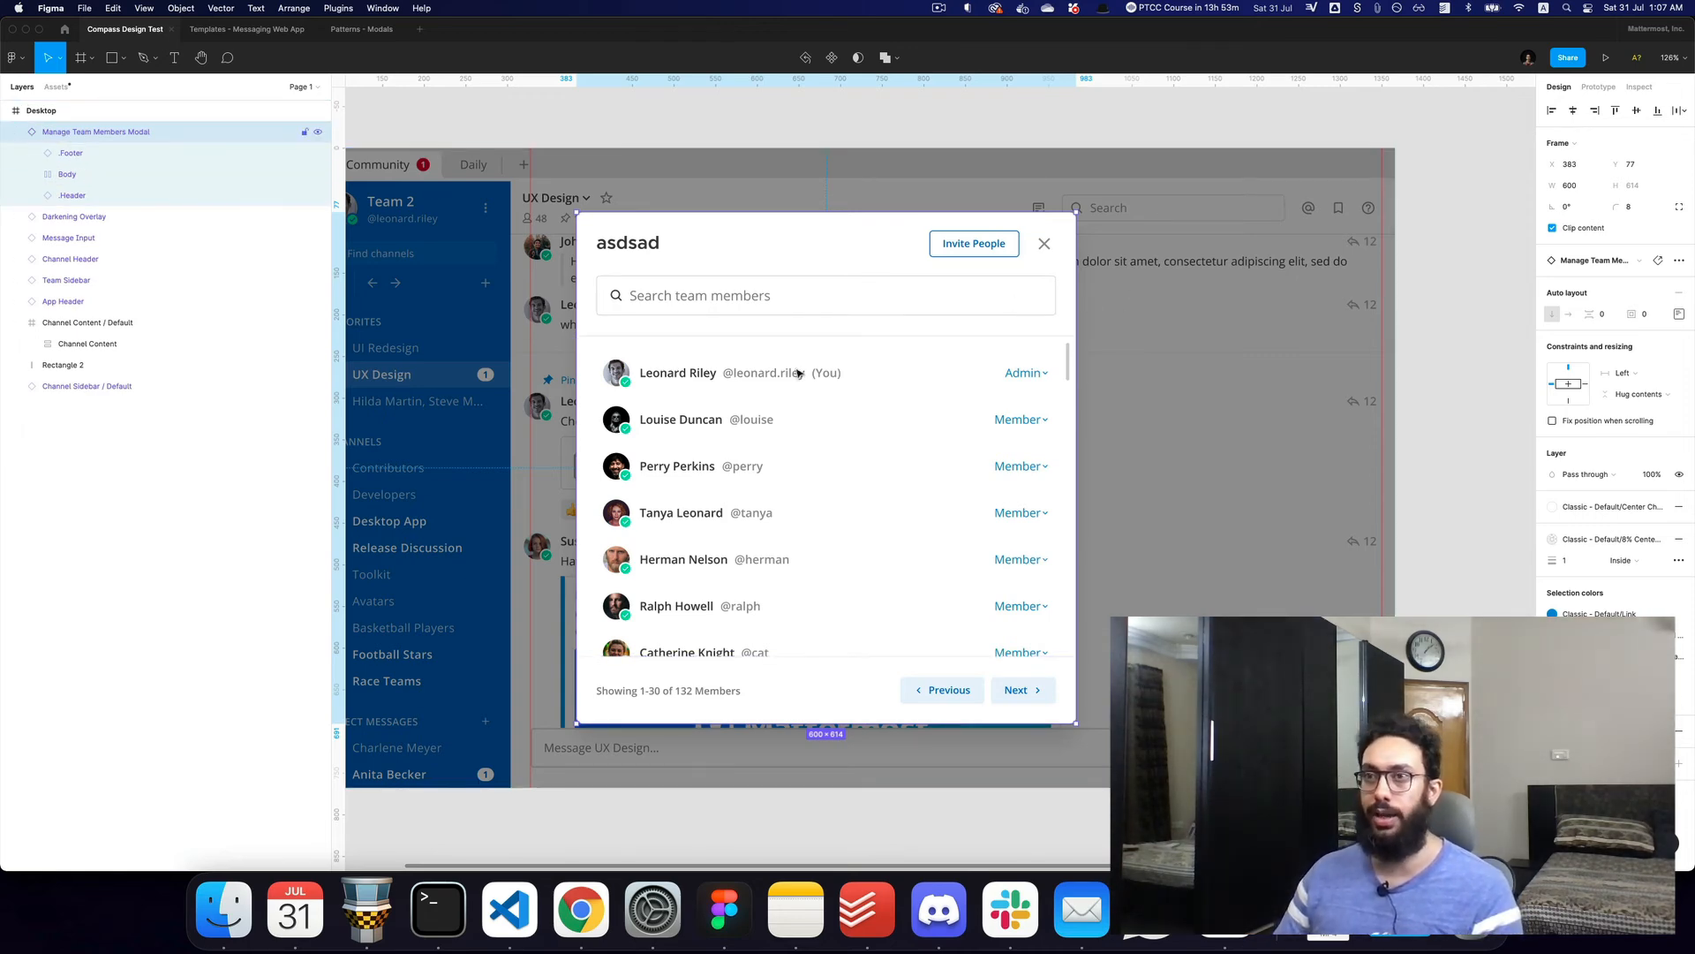
{"action": "right_click", "coordinate": [853, 391]}
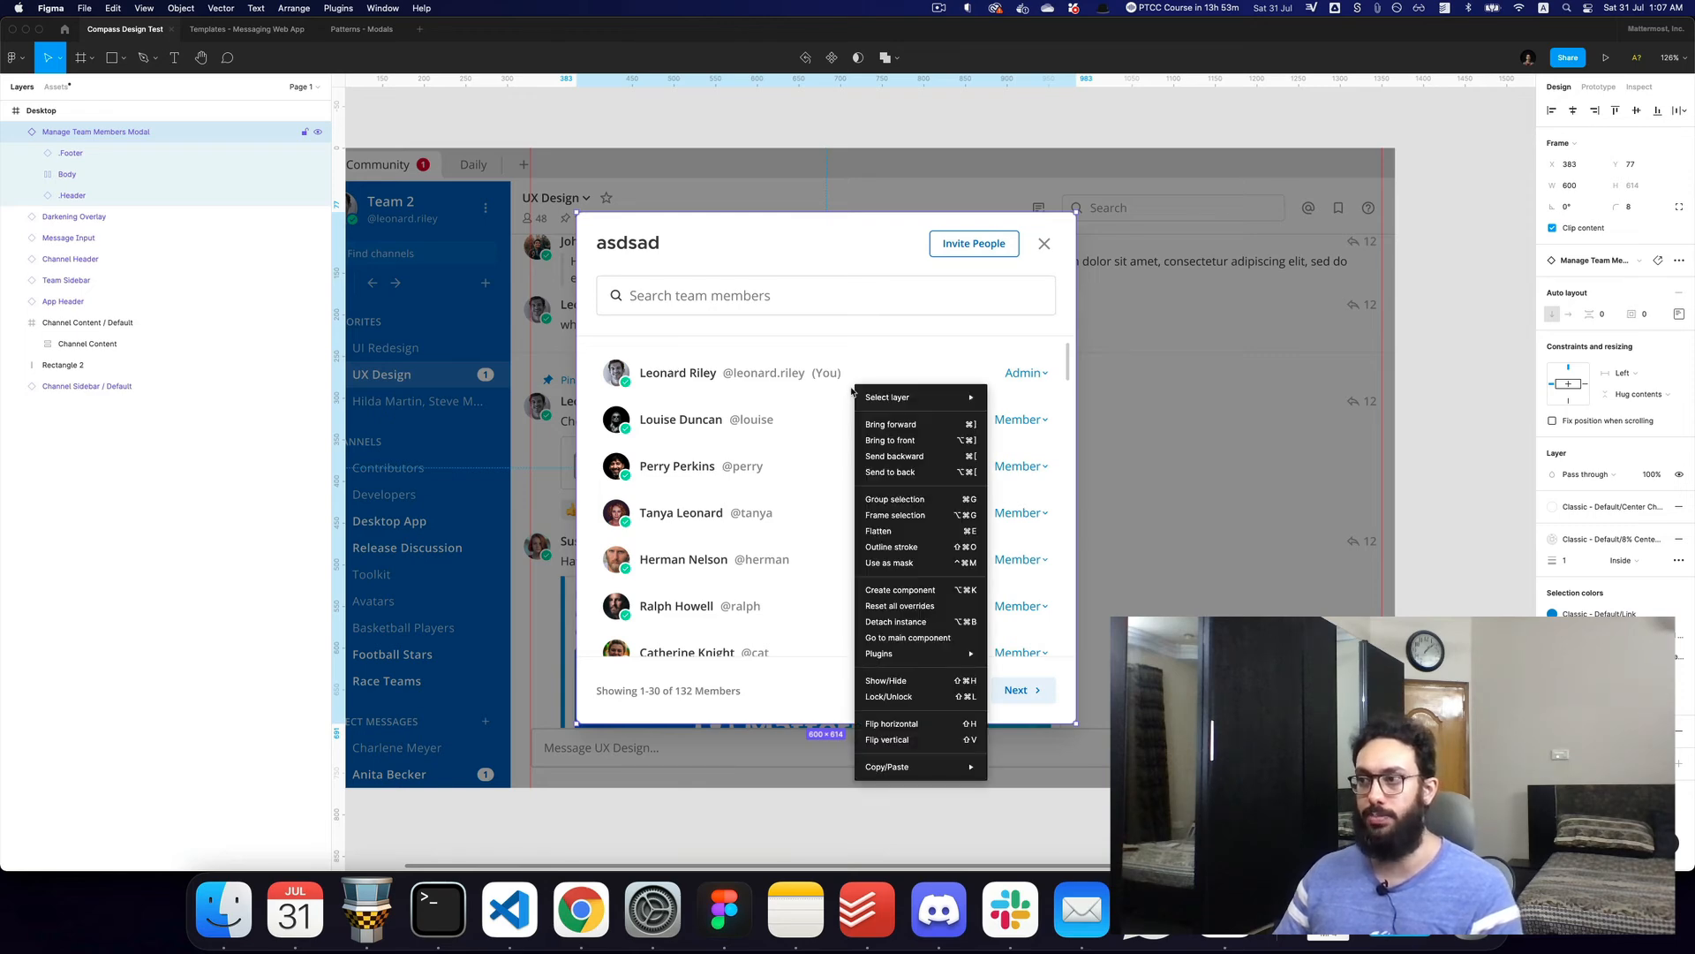
{"action": "left_click", "coordinate": [921, 626]}
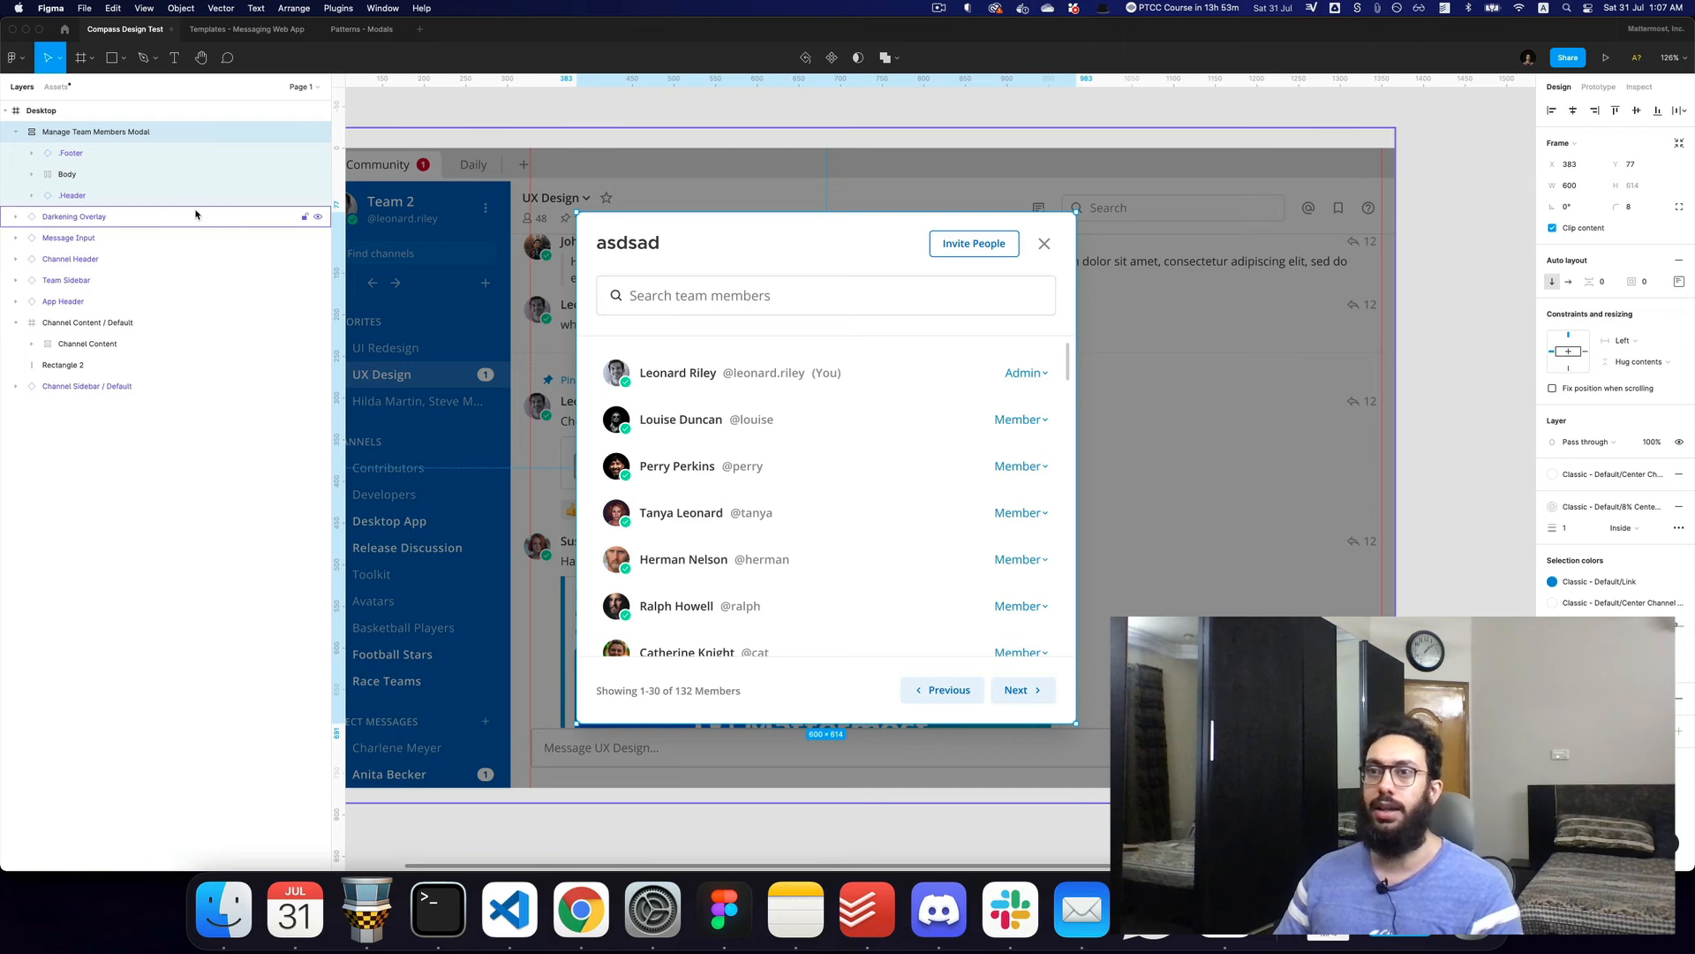
Detach the modal's Header instance from its main component
{"action": "left_click", "coordinate": [746, 306]}
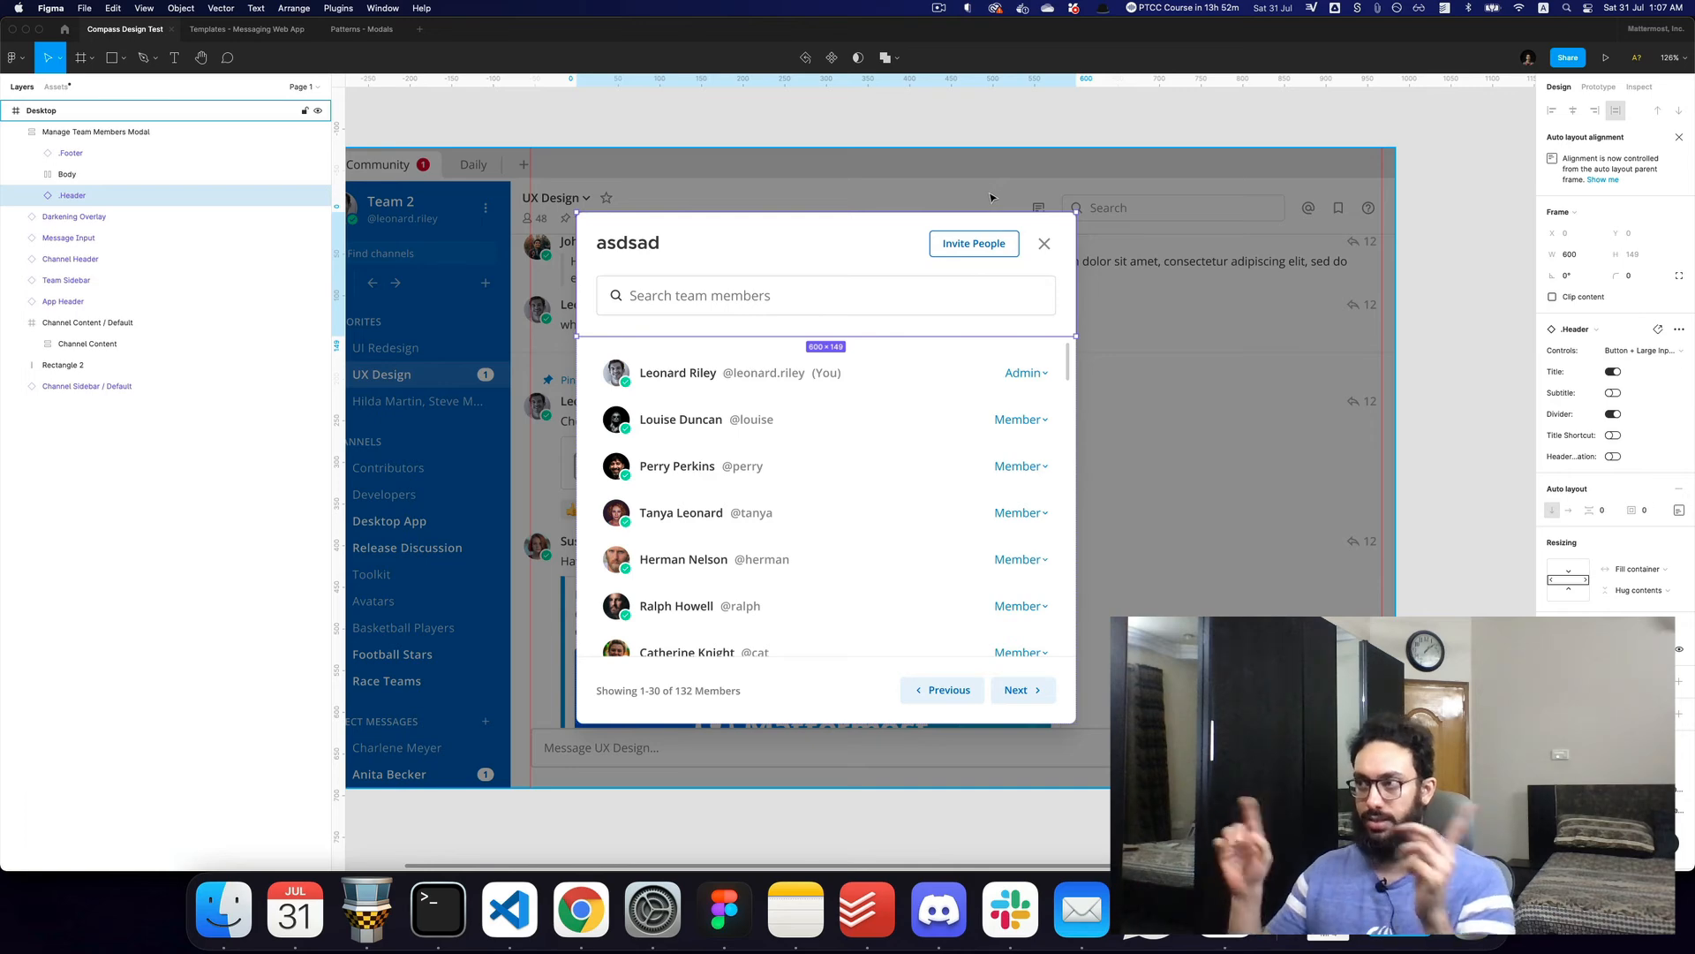
{"action": "left_click", "coordinate": [813, 394]}
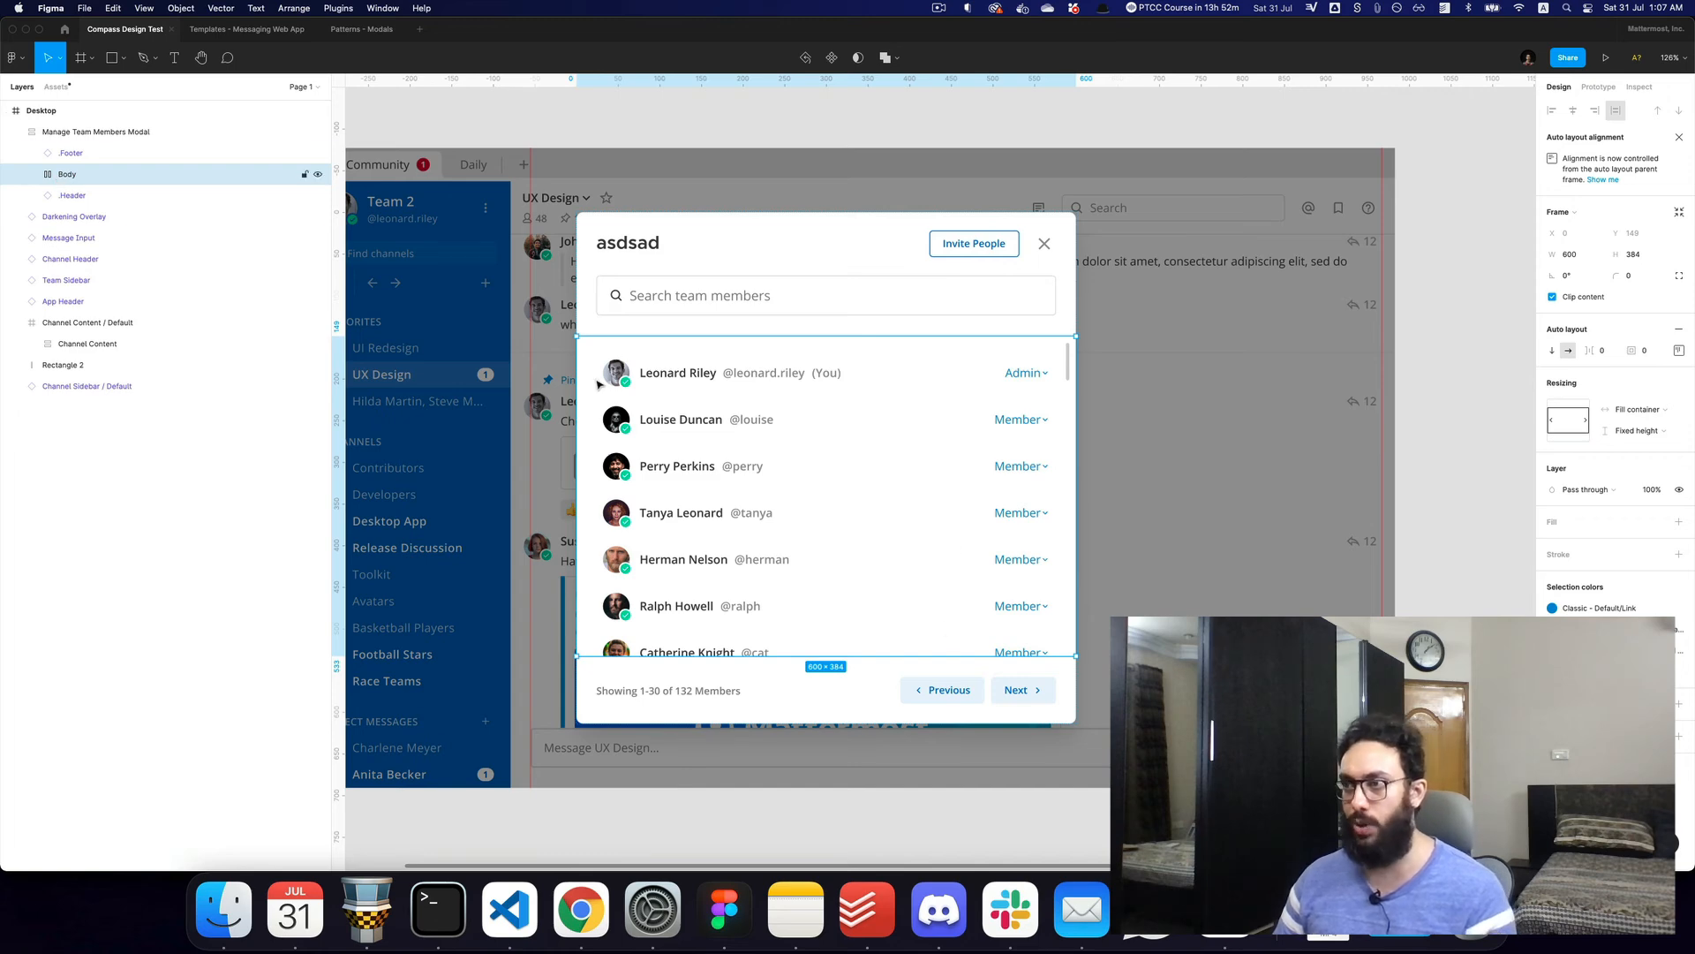
{"action": "left_click", "coordinate": [784, 309]}
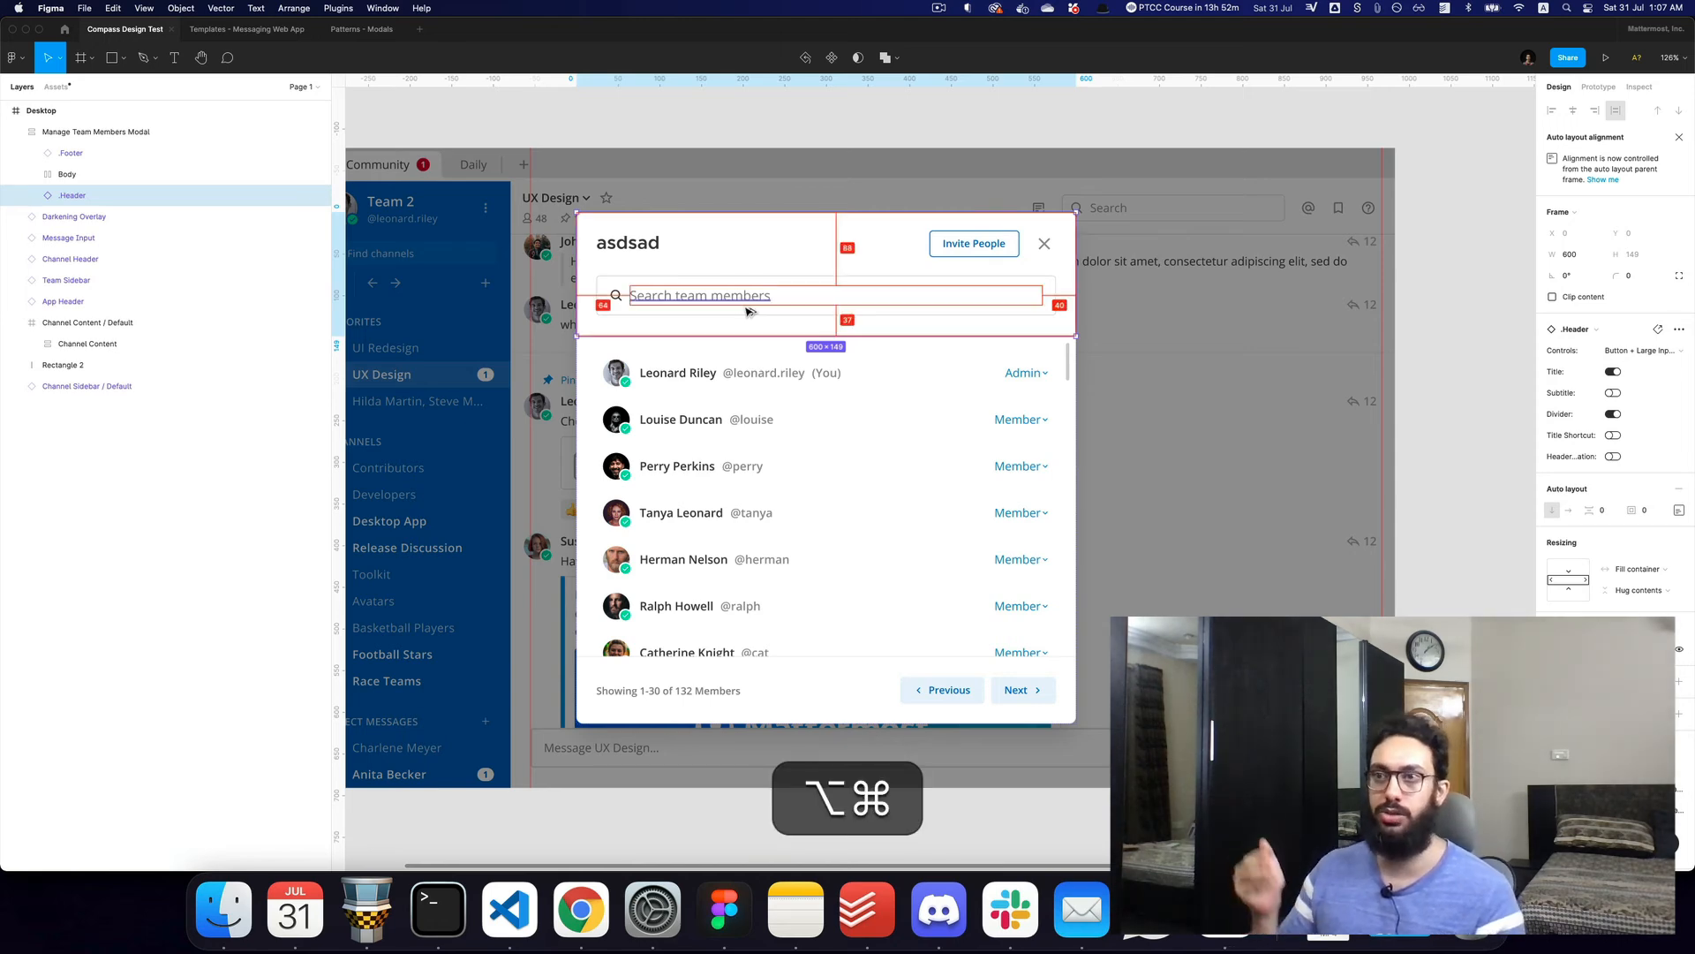
{"action": "key", "text": "alt+super+b"}
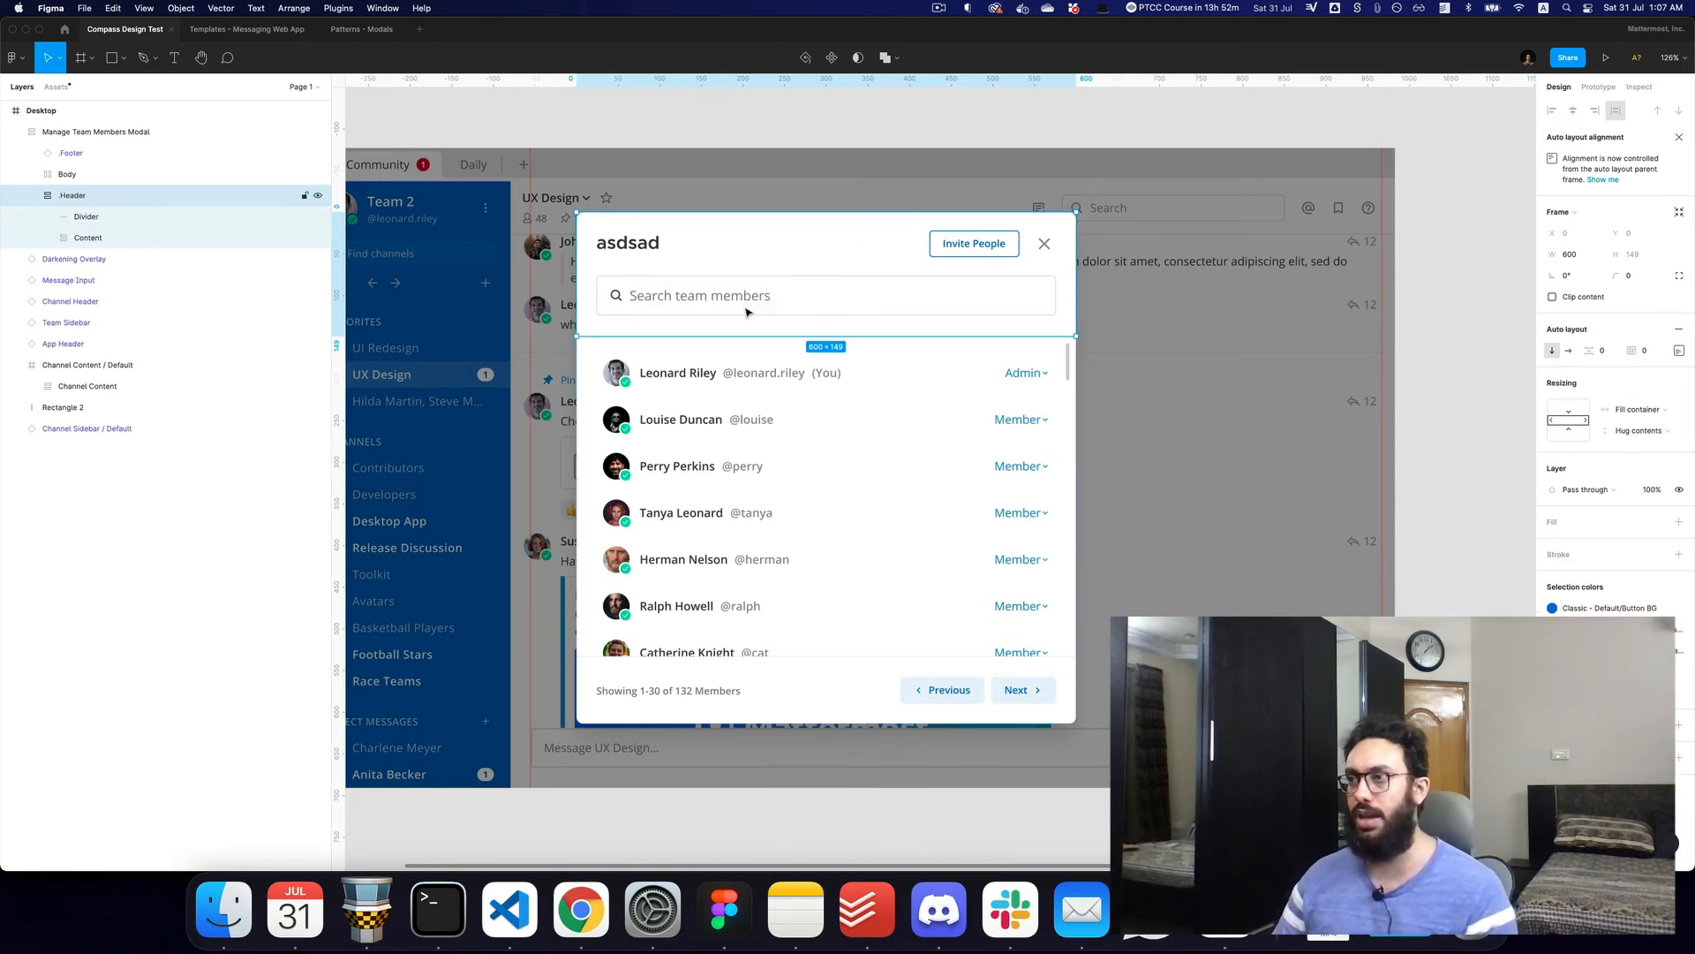
Find the Button component by searching the assets for "button" and insert it below the search field in the modal's header
{"action": "key", "text": "alt+2"}
{"action": "key", "text": "alt+super+a"}
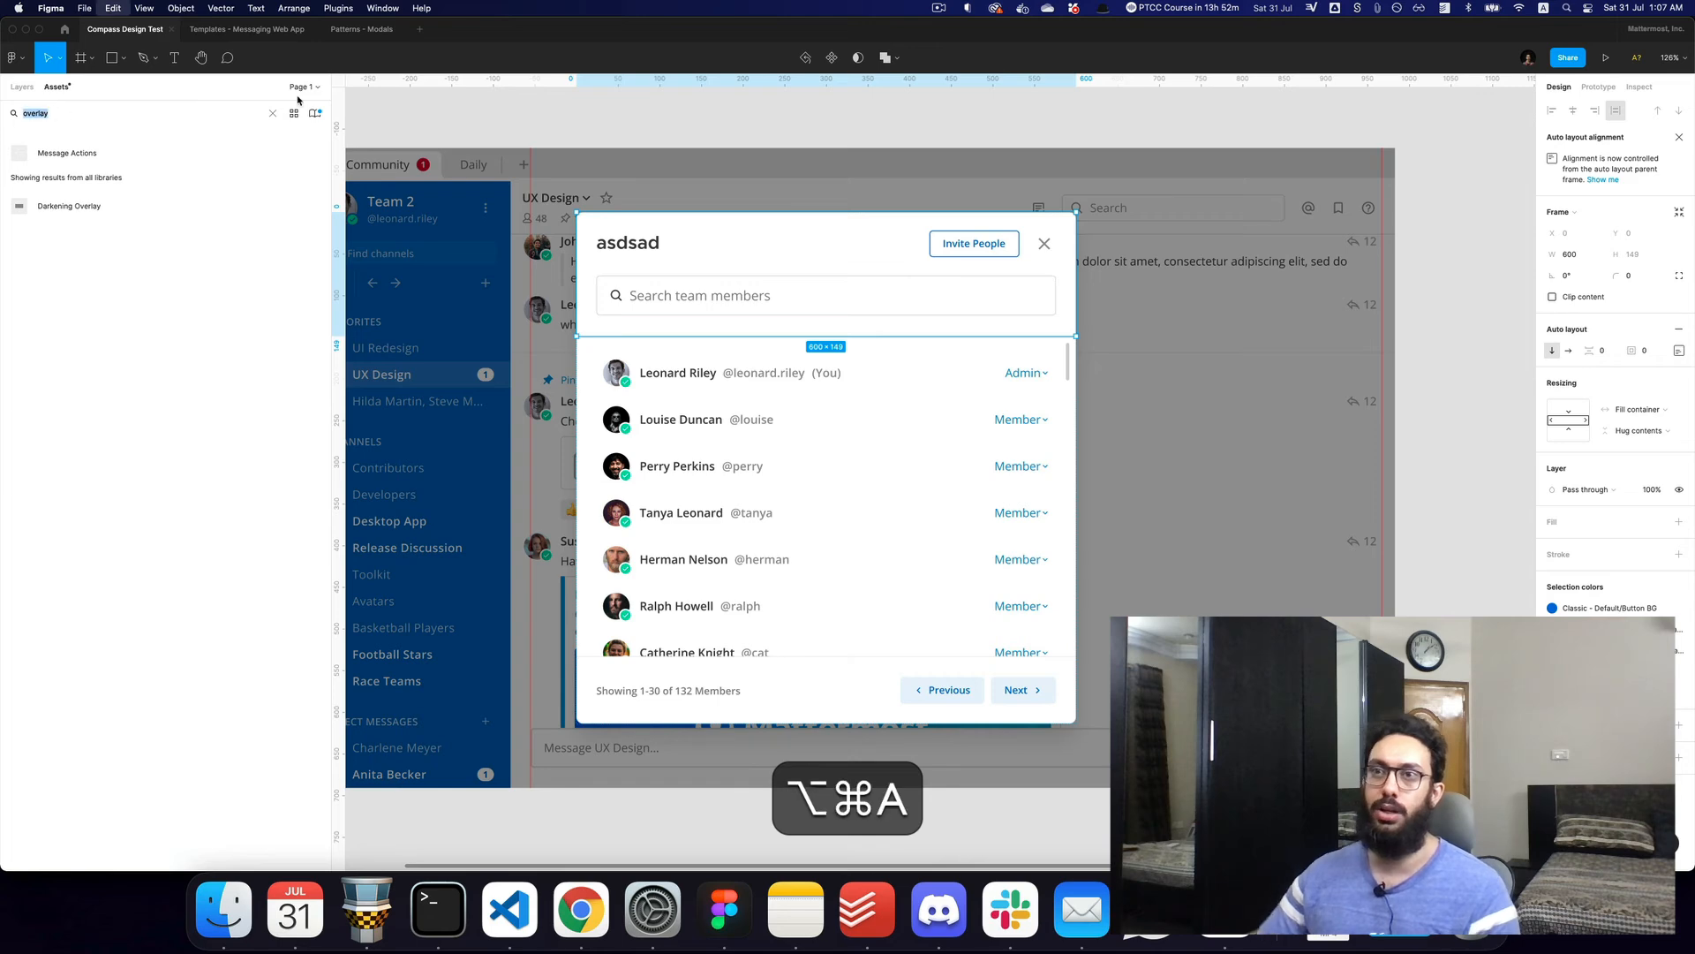
{"action": "type", "text": "button"}
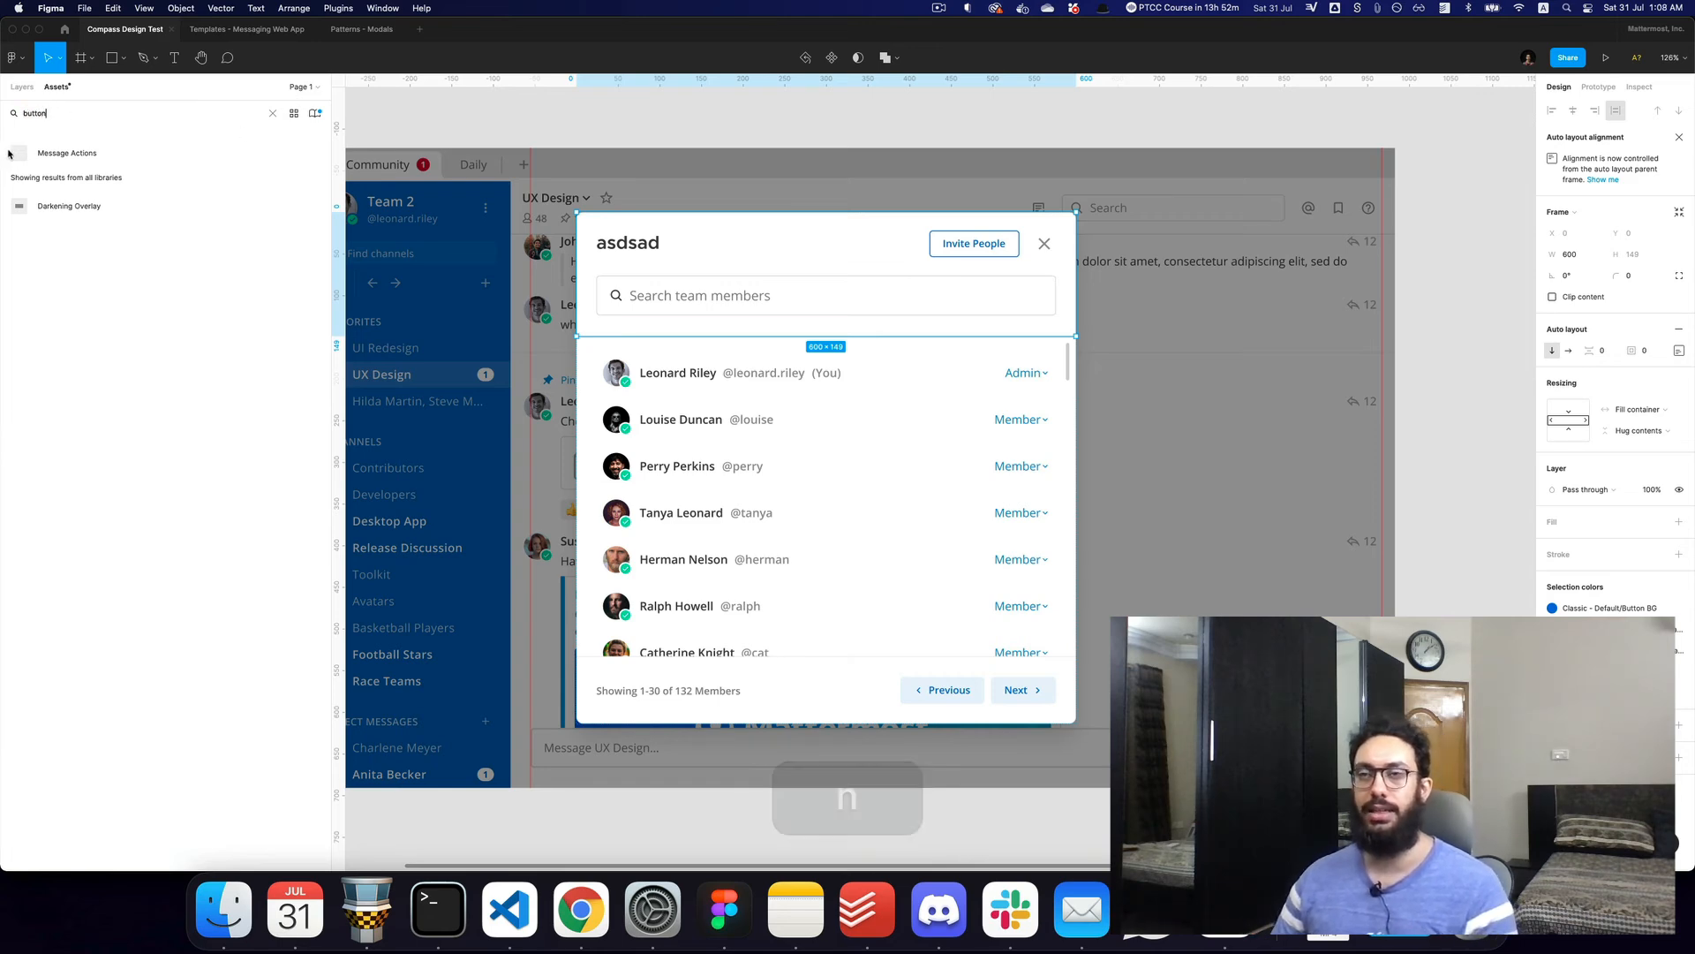
{"action": "left_click_drag", "start_coordinate": [48, 322], "coordinate": [791, 332]}
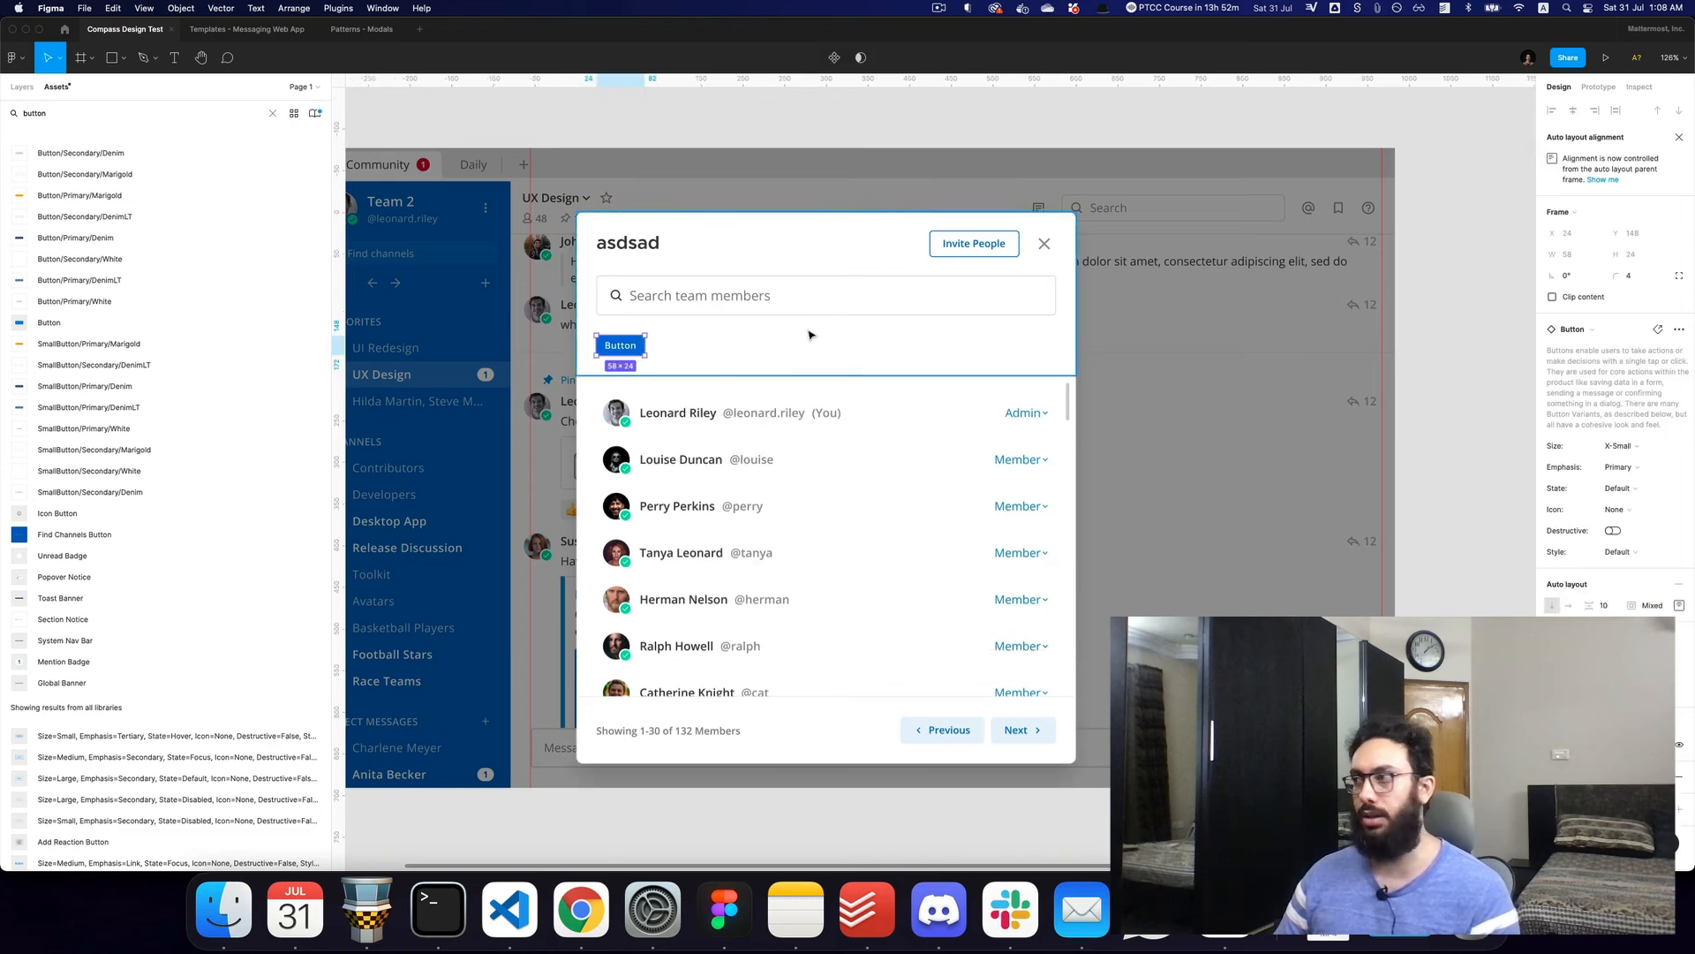
Set the inserted button's size to Medium and its emphasis to Tertiary
{"action": "left_click", "coordinate": [1629, 446]}
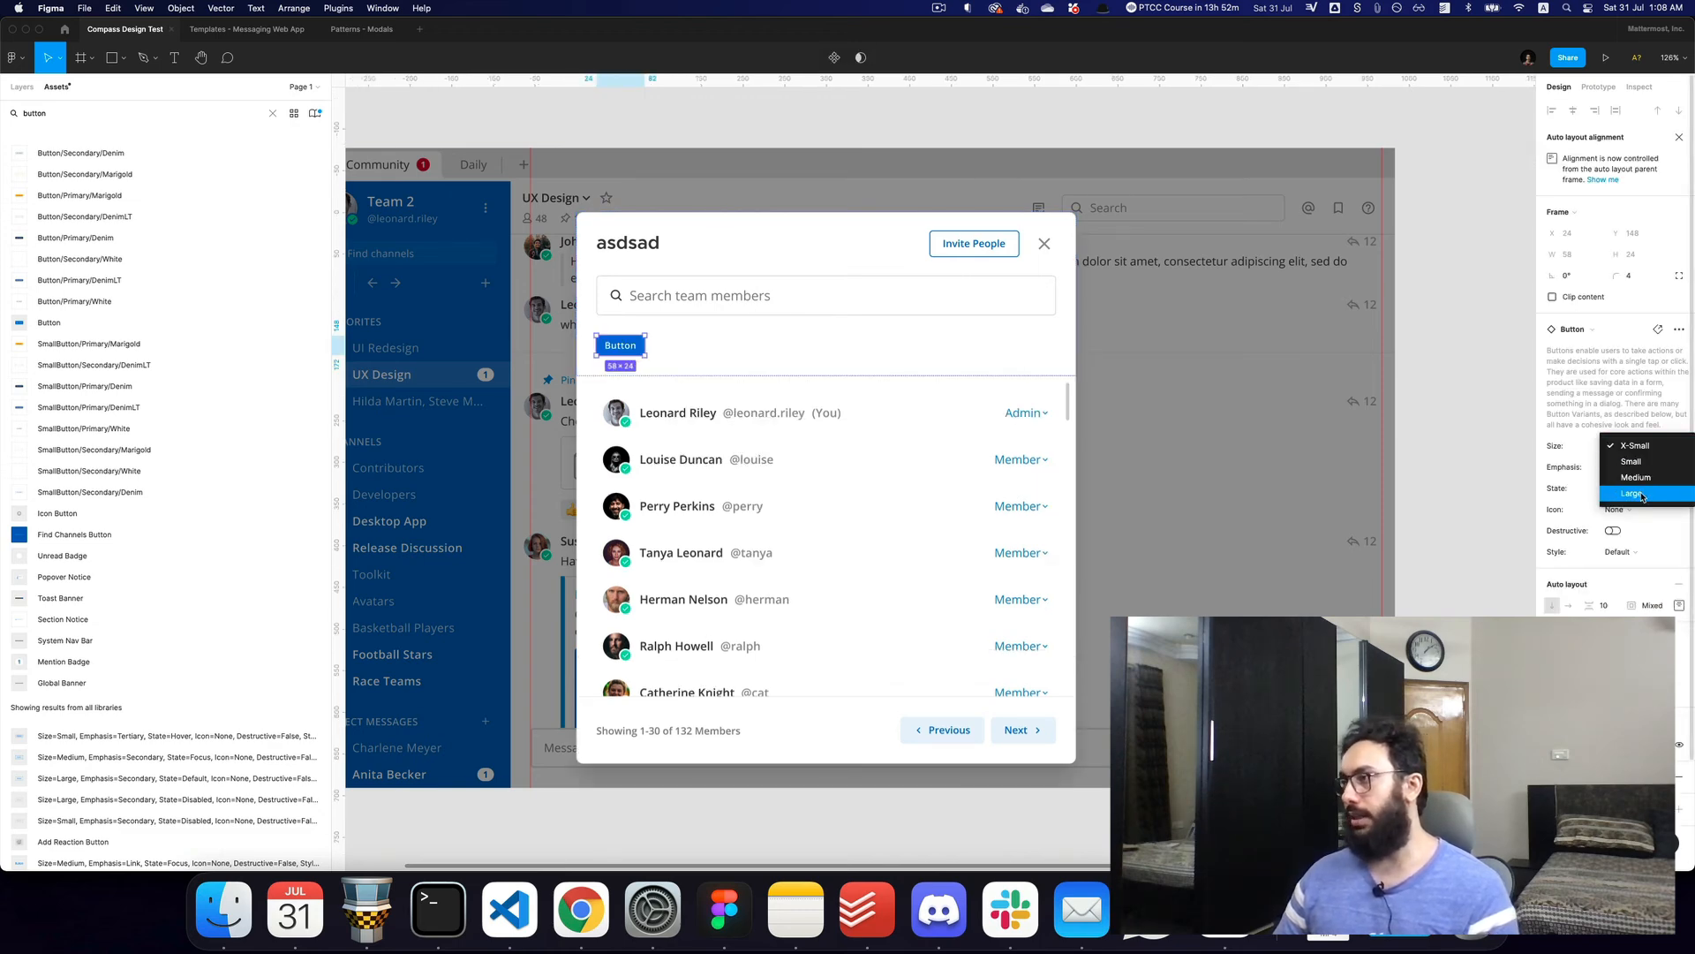
{"action": "left_click", "coordinate": [1640, 493]}
{"action": "left_click", "coordinate": [1623, 446]}
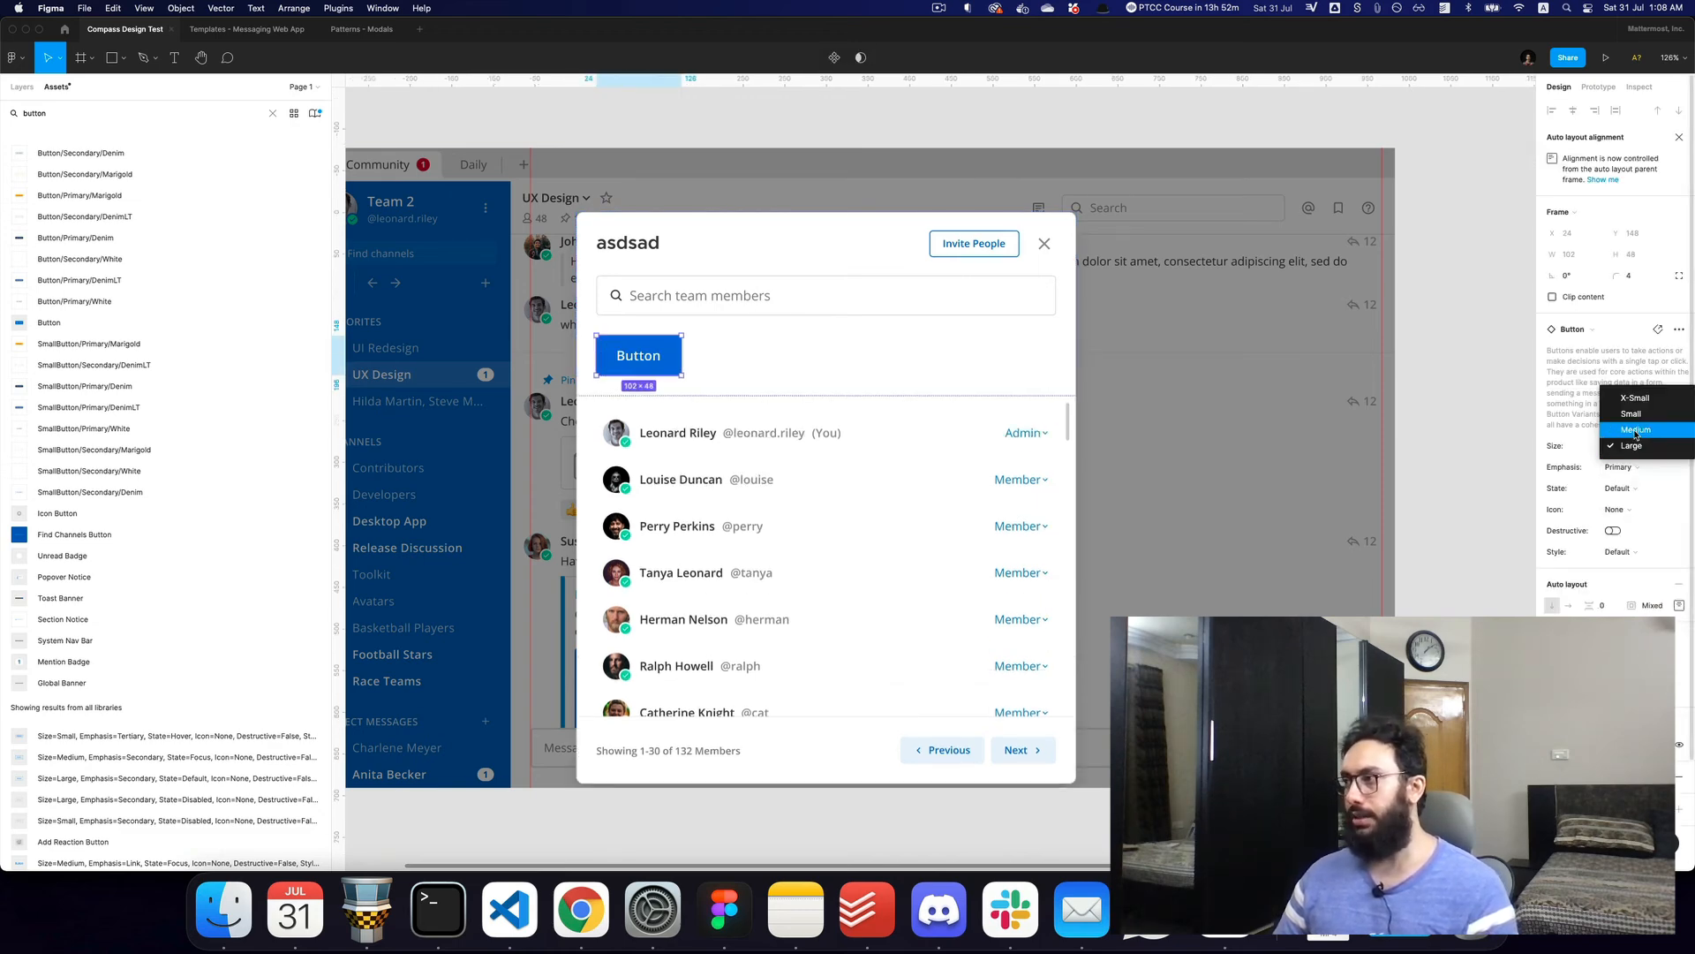
{"action": "left_click", "coordinate": [1635, 428]}
{"action": "left_click", "coordinate": [1623, 468]}
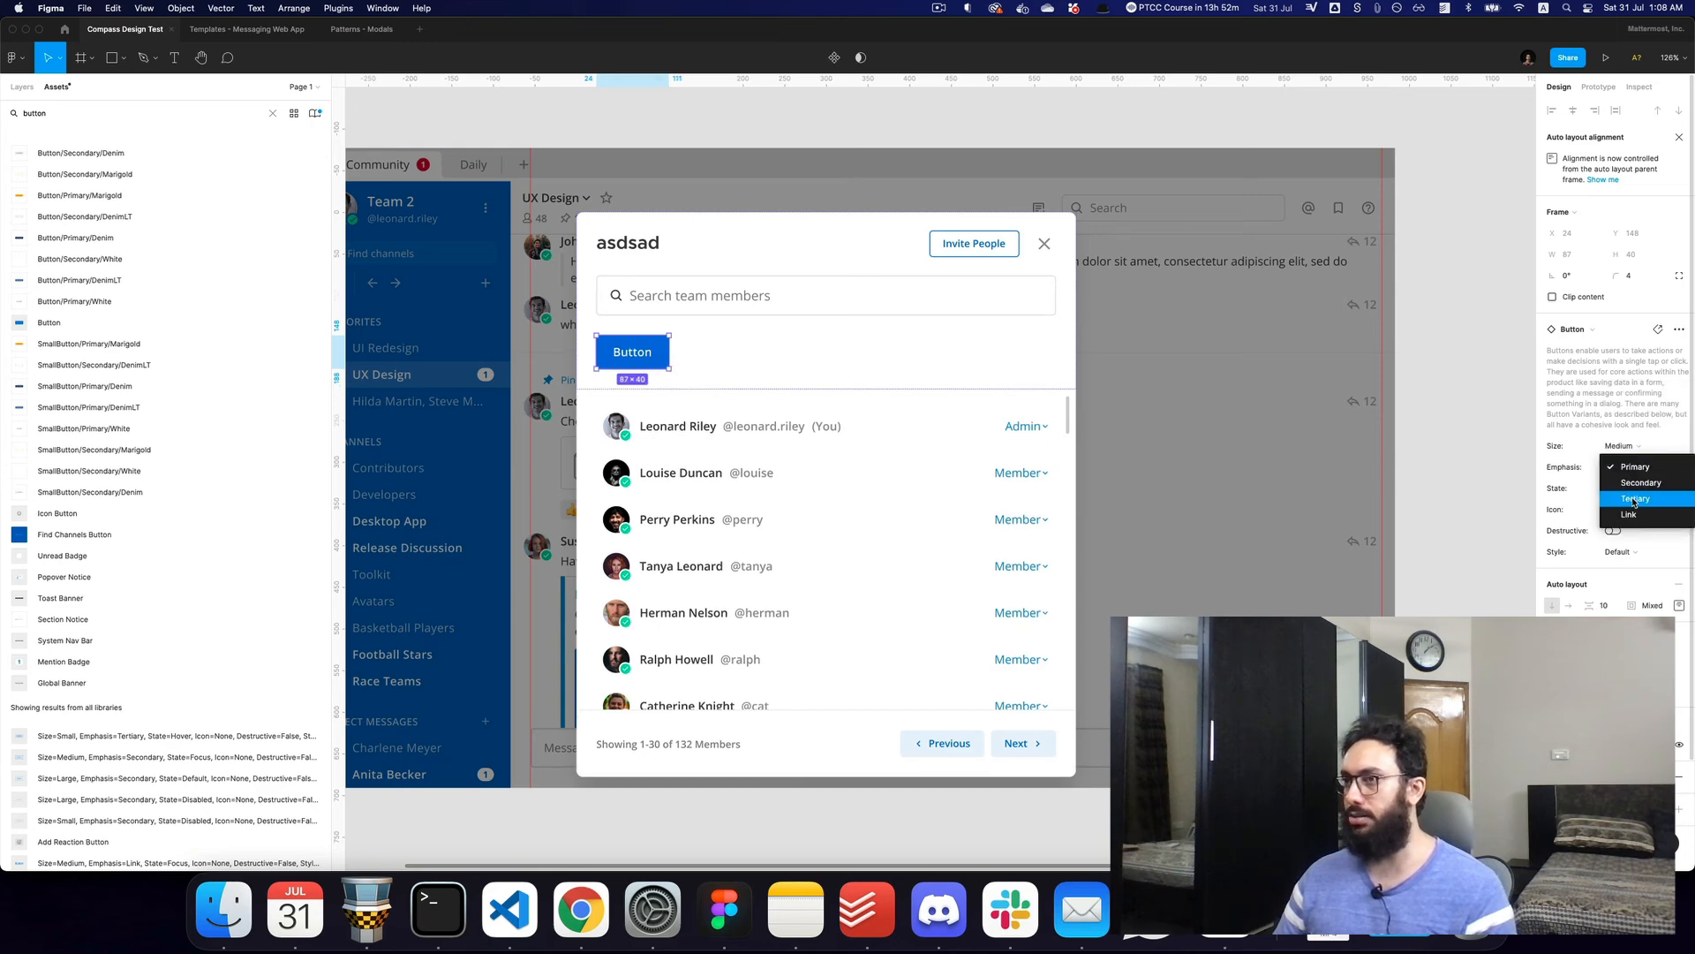
{"action": "left_click", "coordinate": [1633, 497]}
Change the inserted button's label to "Search" and select the button instance
{"action": "double_click", "coordinate": [630, 352], "text": "super"}
{"action": "type", "text": "Search"}
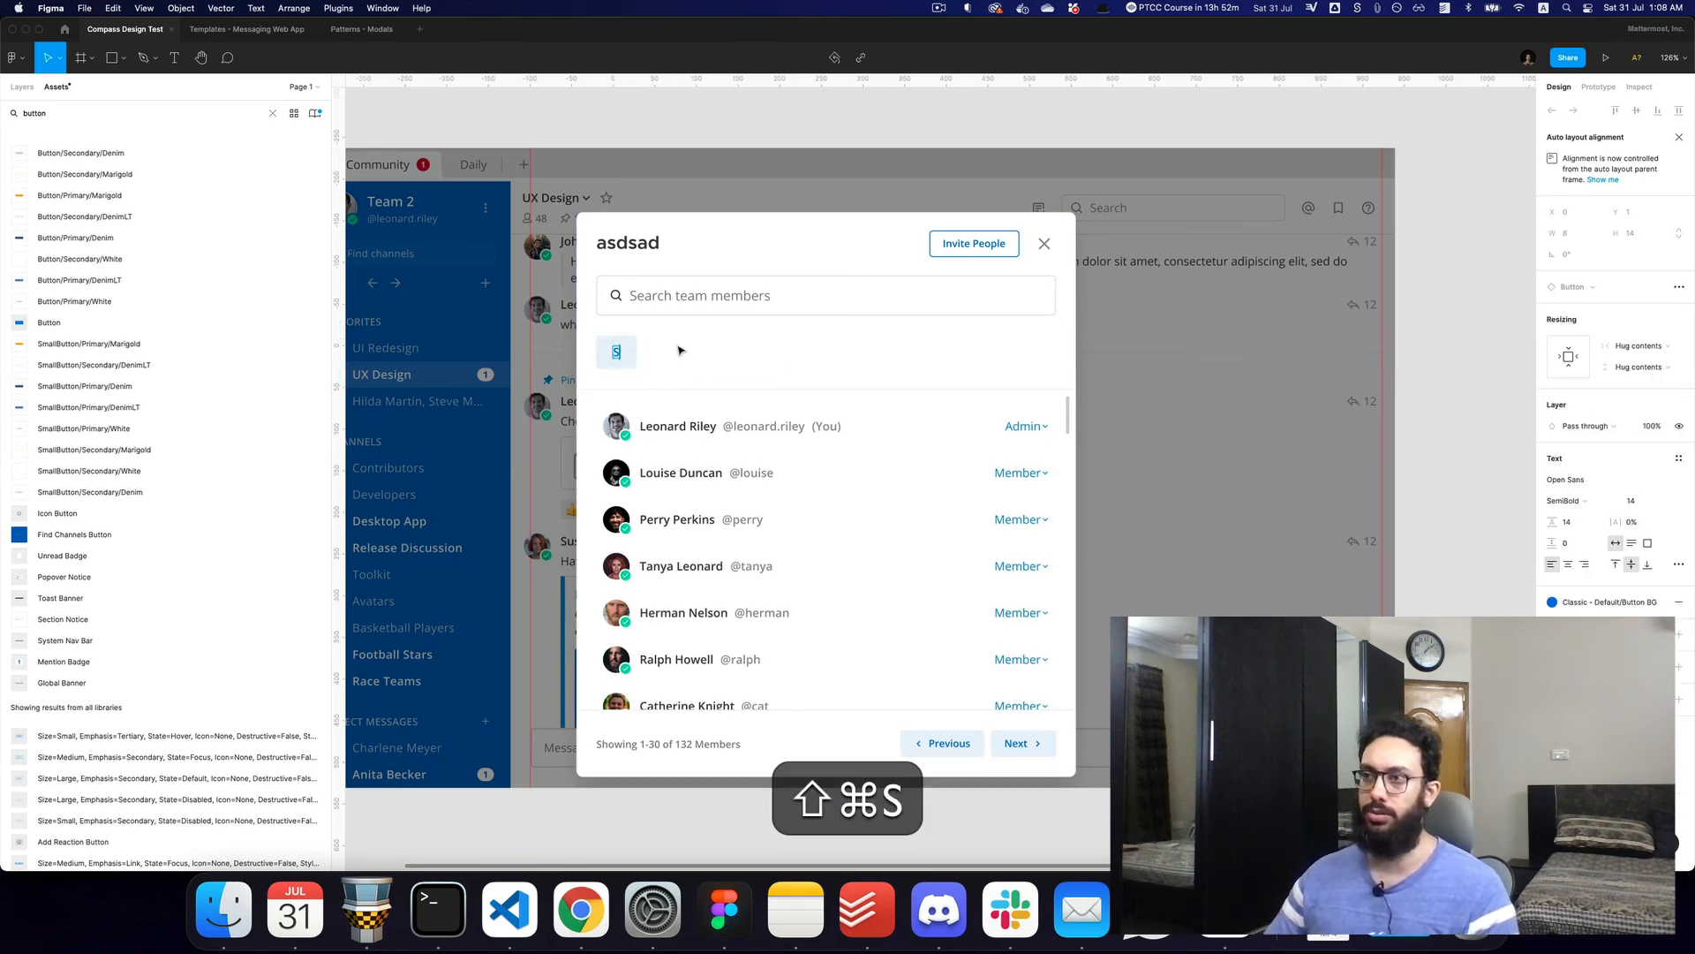
{"action": "key", "text": "Escape"}
{"action": "key", "text": "Escape"}
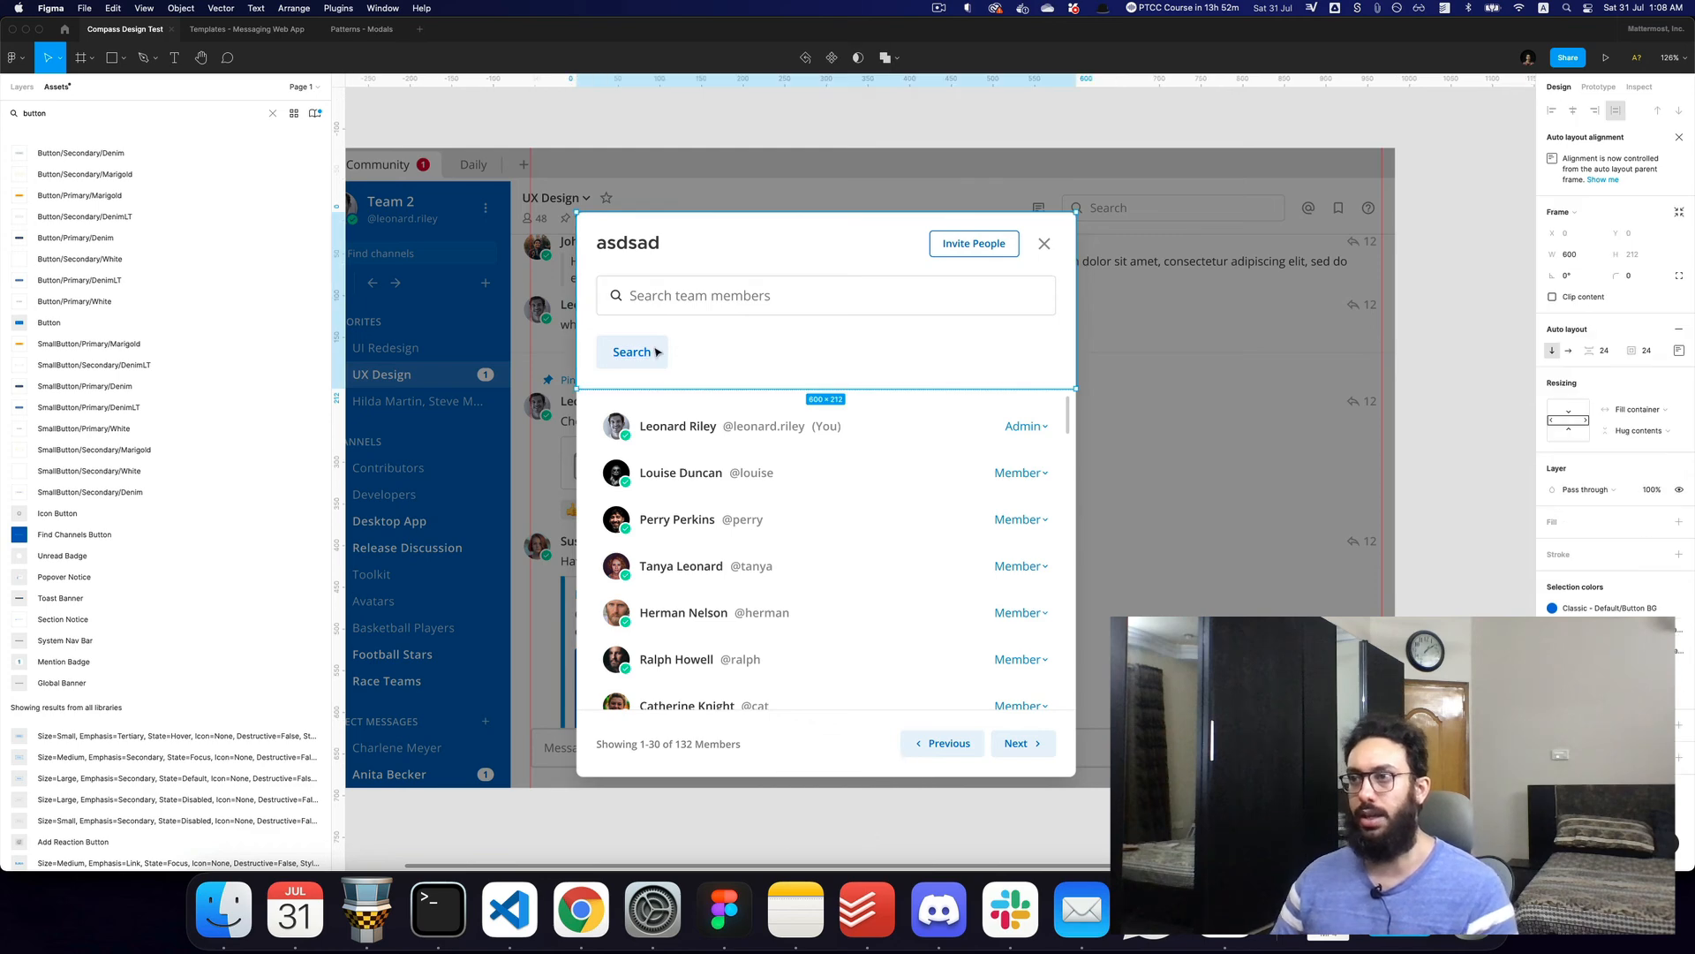
{"action": "left_click", "coordinate": [657, 353]}
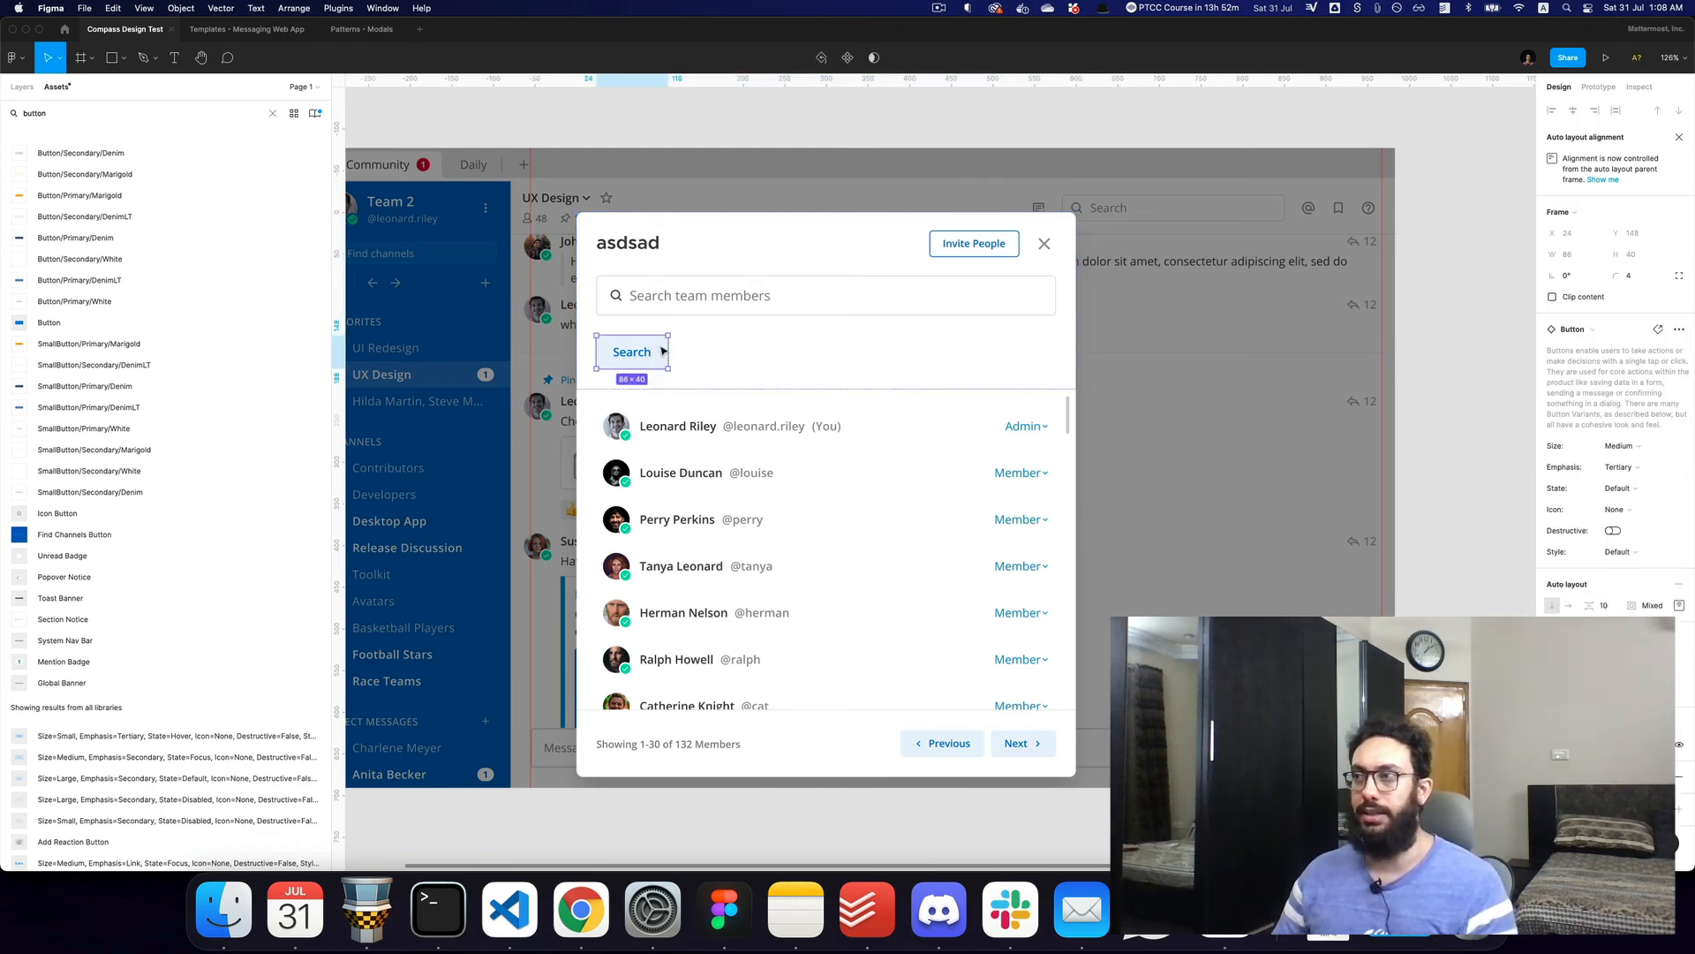